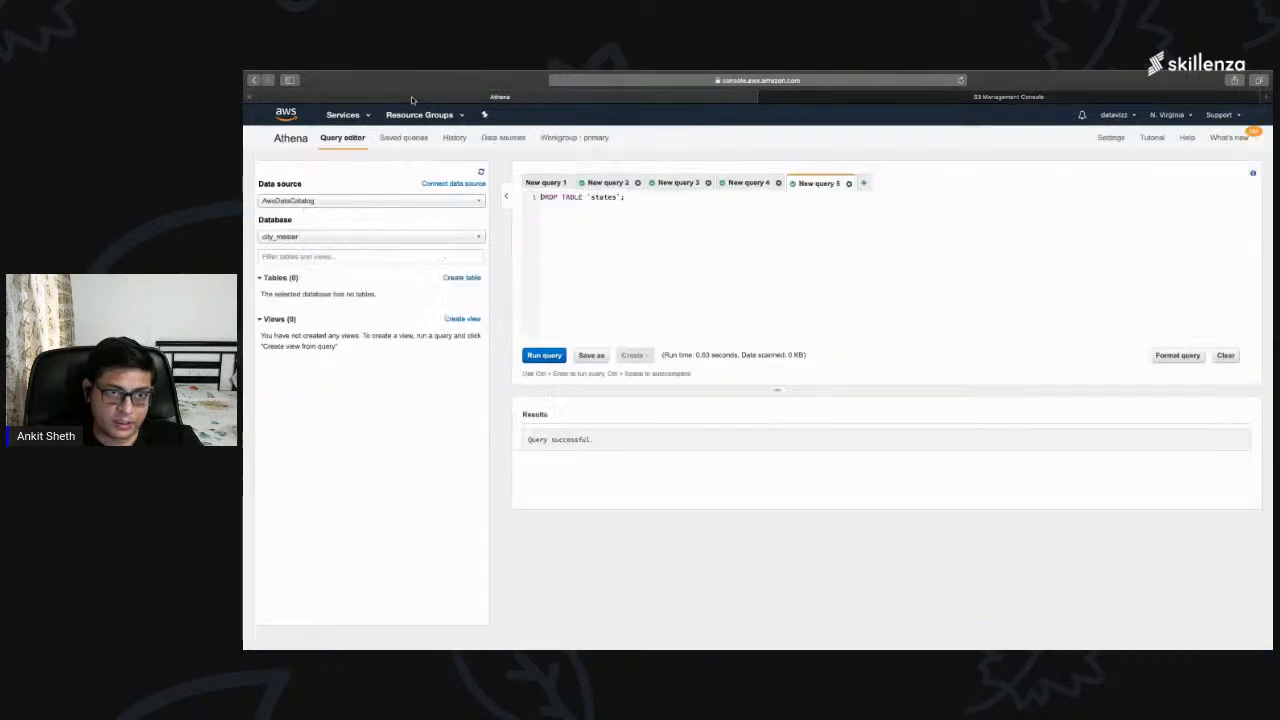
# Step: Close the unsaved query tabs New query 2 through New query 5, keeping only New query 1
pyautogui.click(848, 183)
pyautogui.click(898, 241)
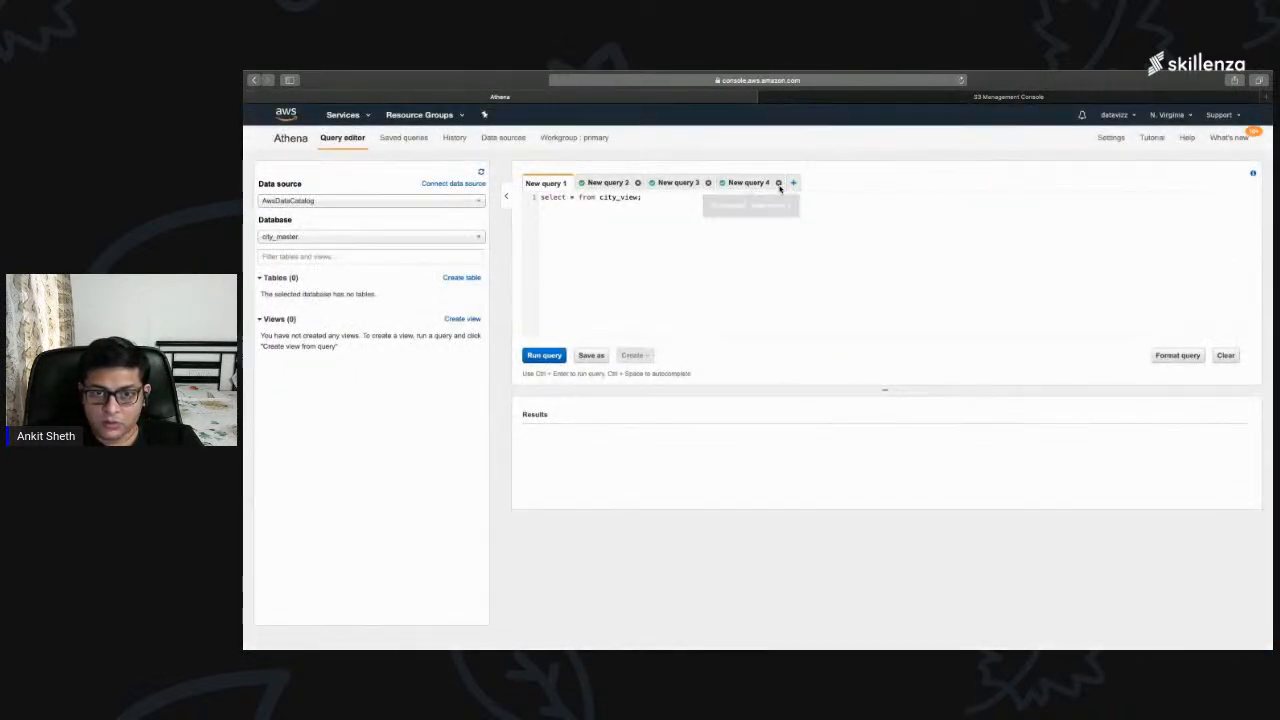
pyautogui.click(778, 184)
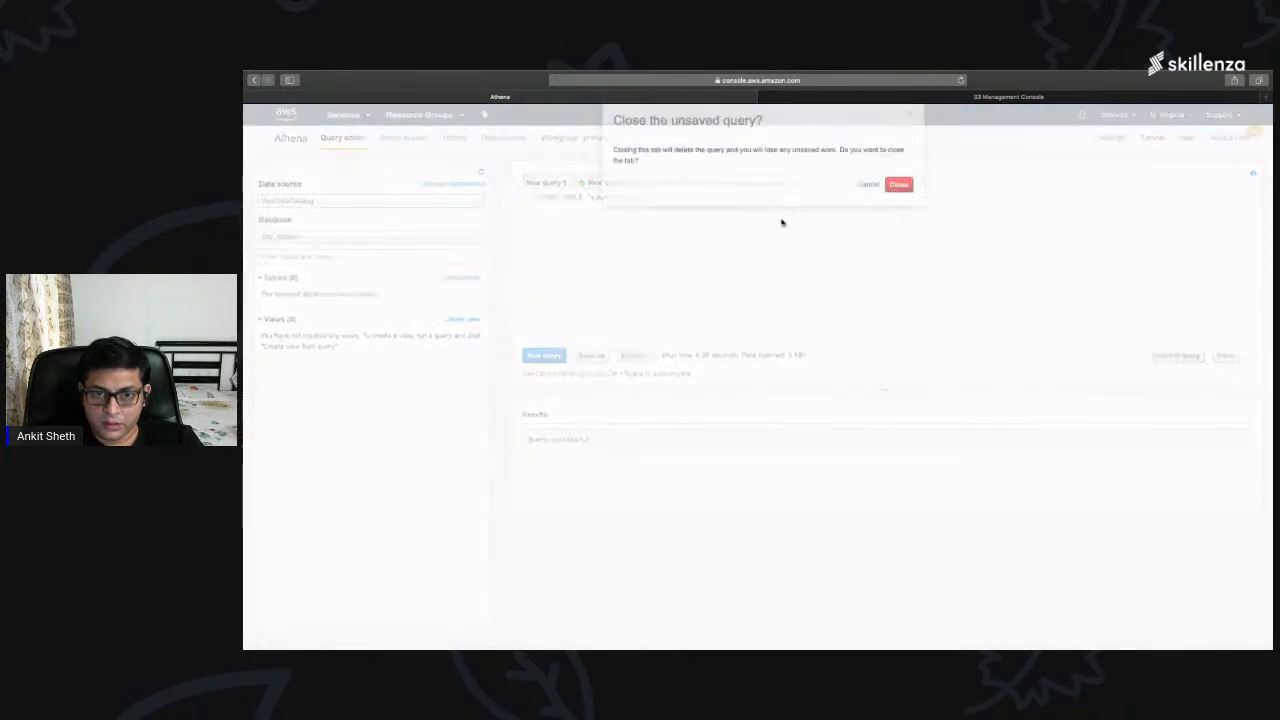
pyautogui.click(898, 241)
pyautogui.click(778, 184)
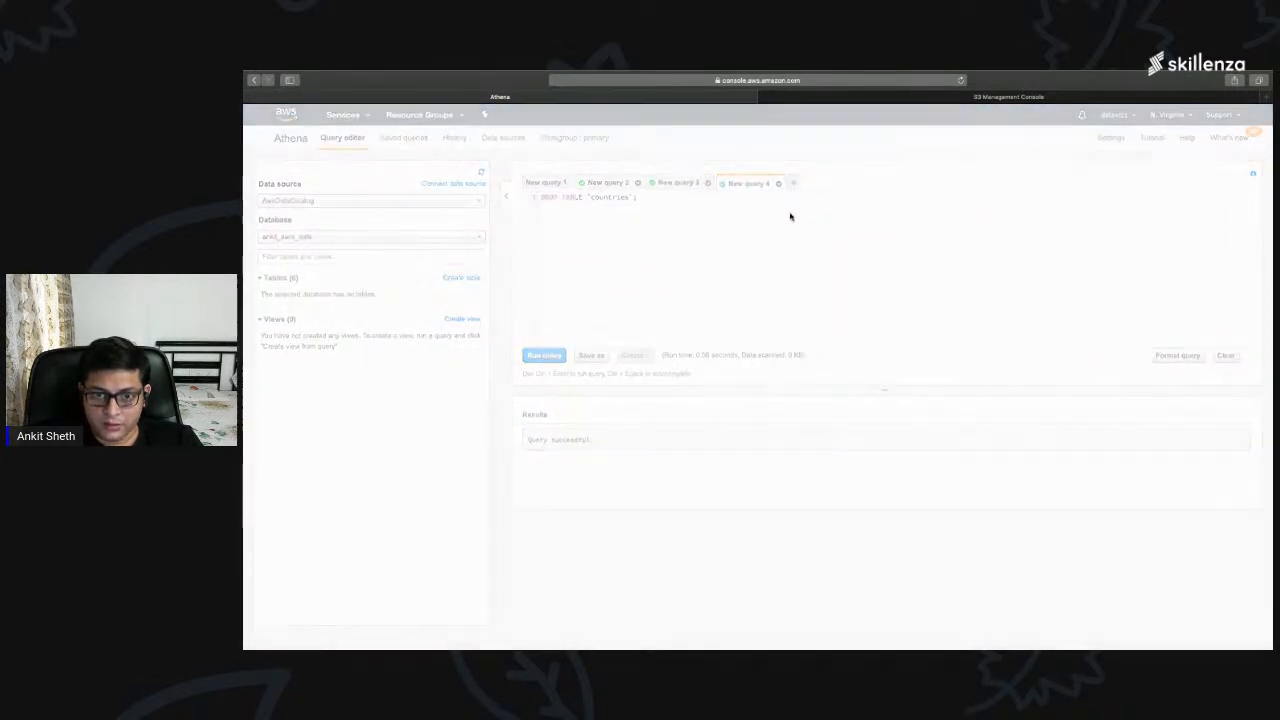
pyautogui.click(897, 242)
pyautogui.click(708, 184)
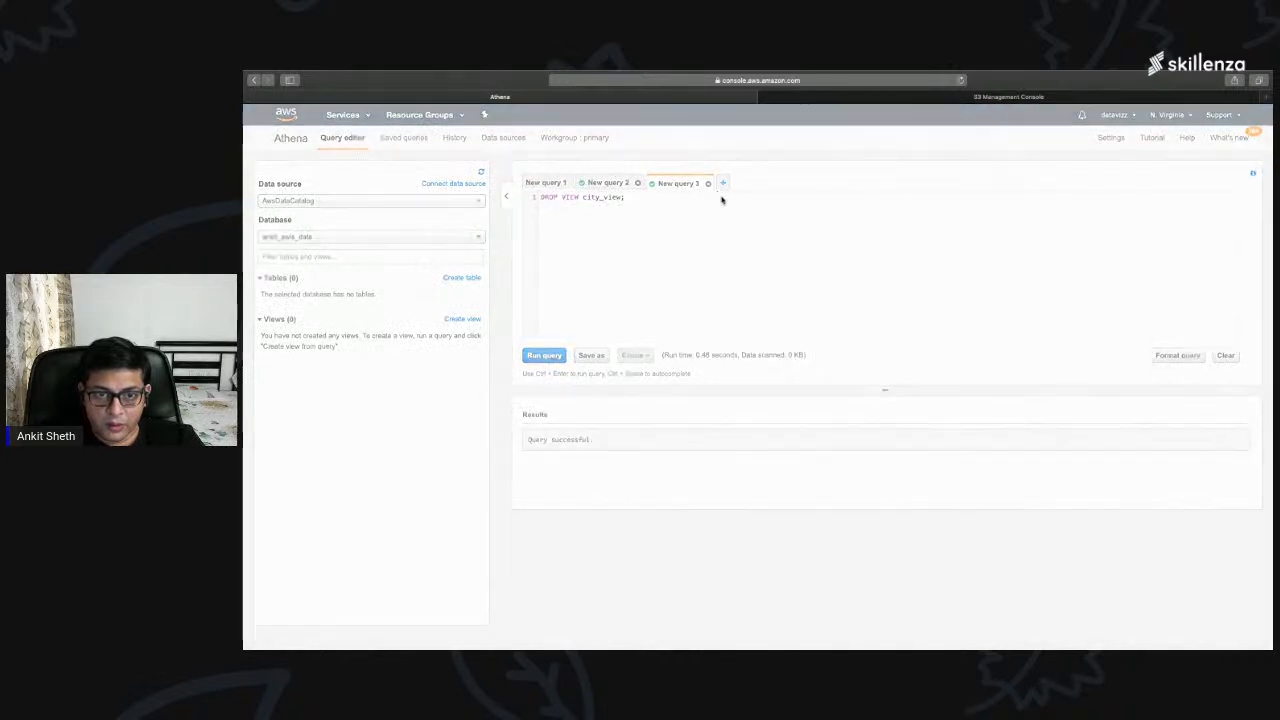
pyautogui.click(899, 242)
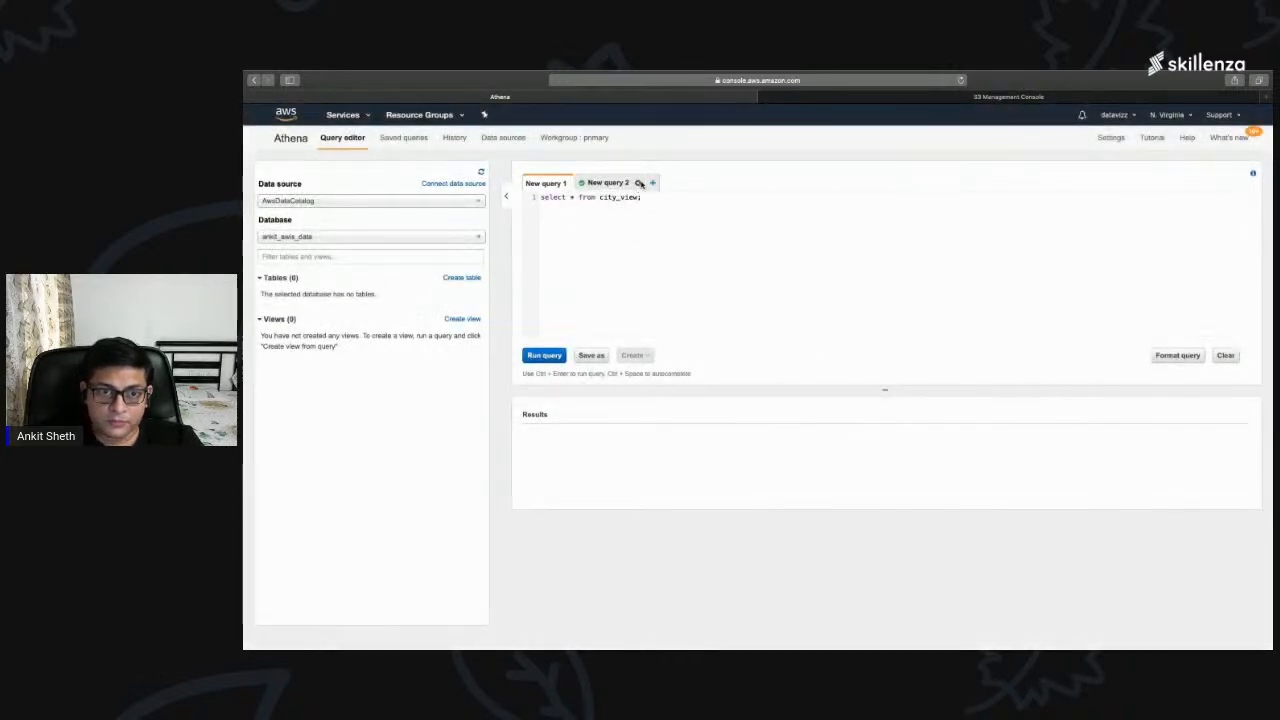
pyautogui.click(652, 183)
pyautogui.click(897, 245)
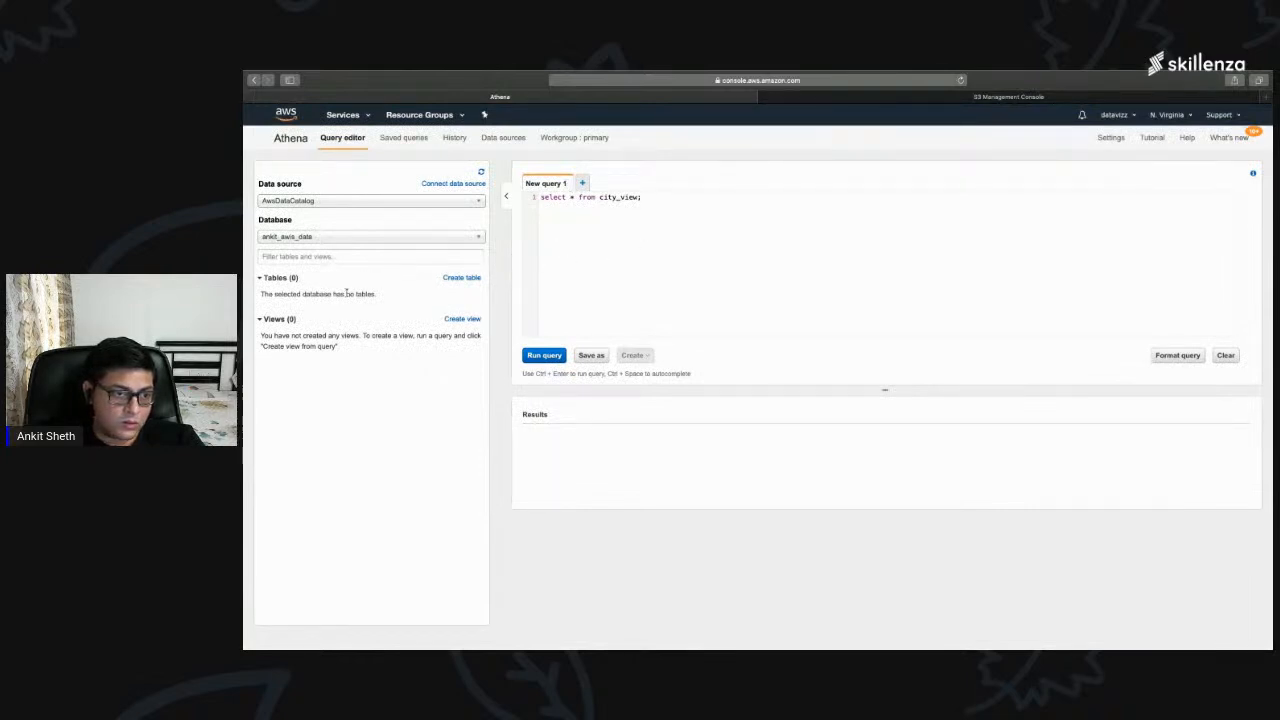
# Step: Look over Athena's available data catalogs and workgroups, and return to the query editor
pyautogui.click(337, 202)
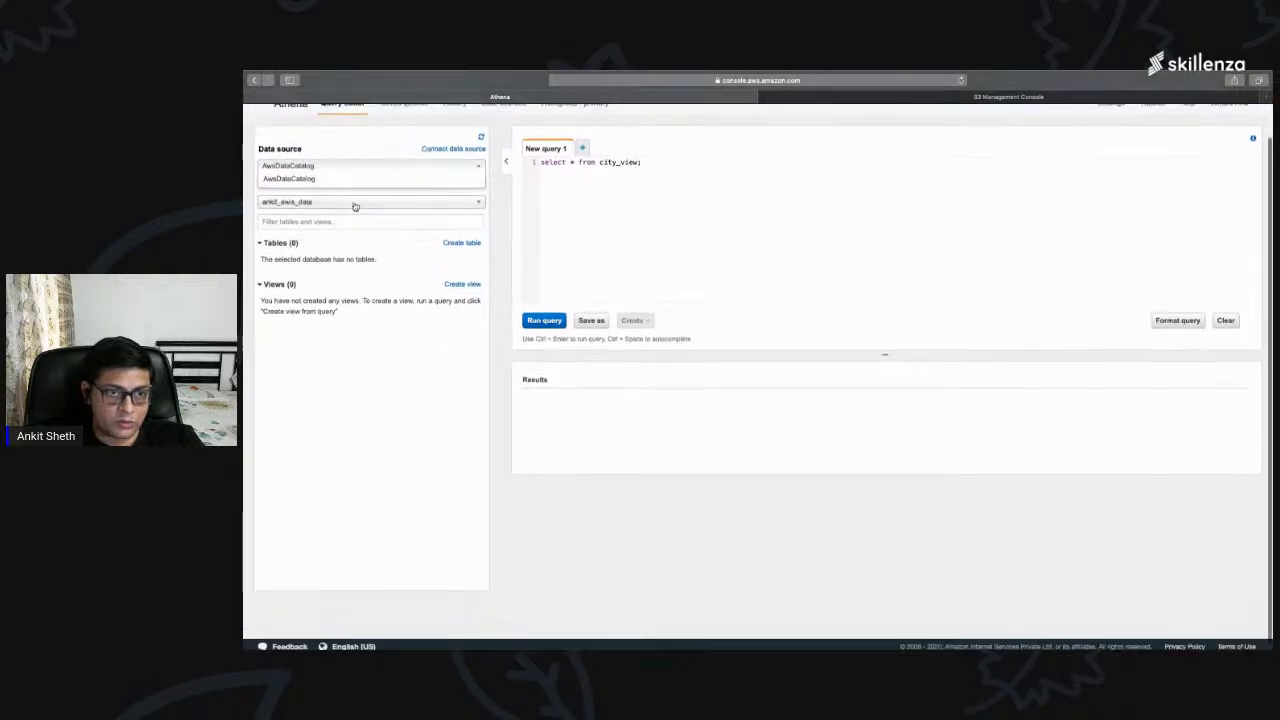
pyautogui.click(340, 115)
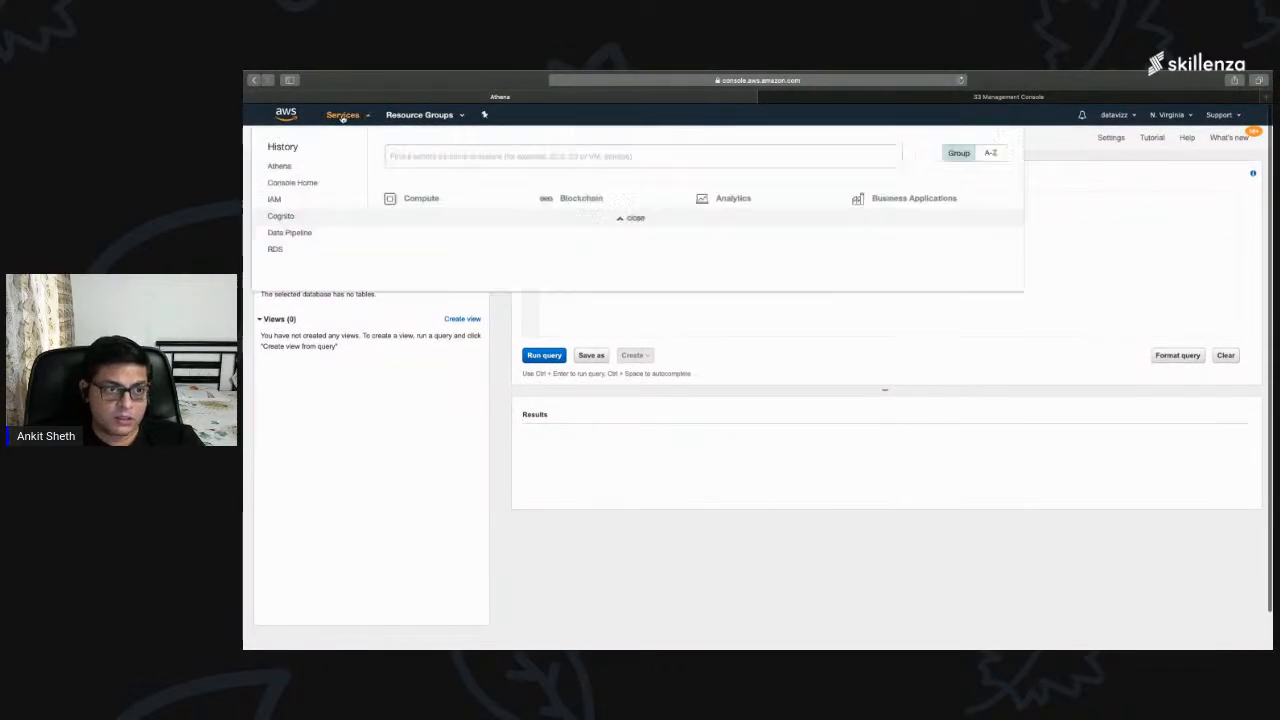
pyautogui.click(290, 168)
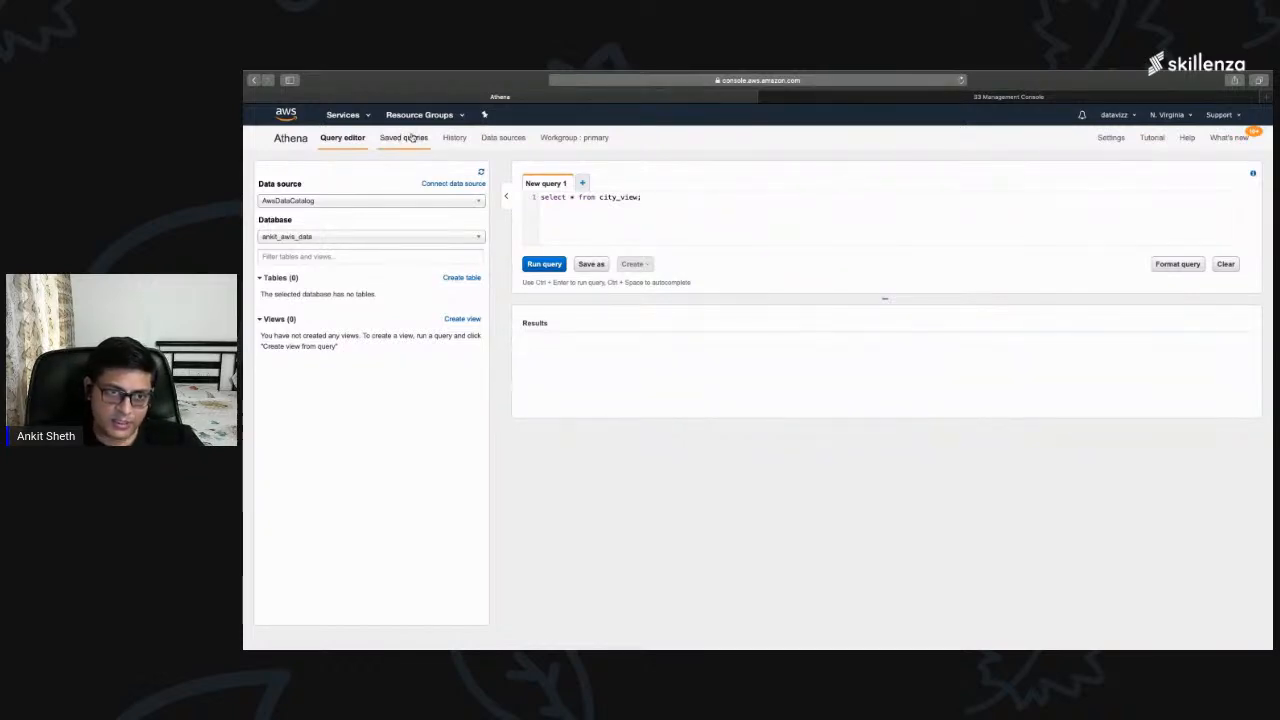
pyautogui.click(498, 137)
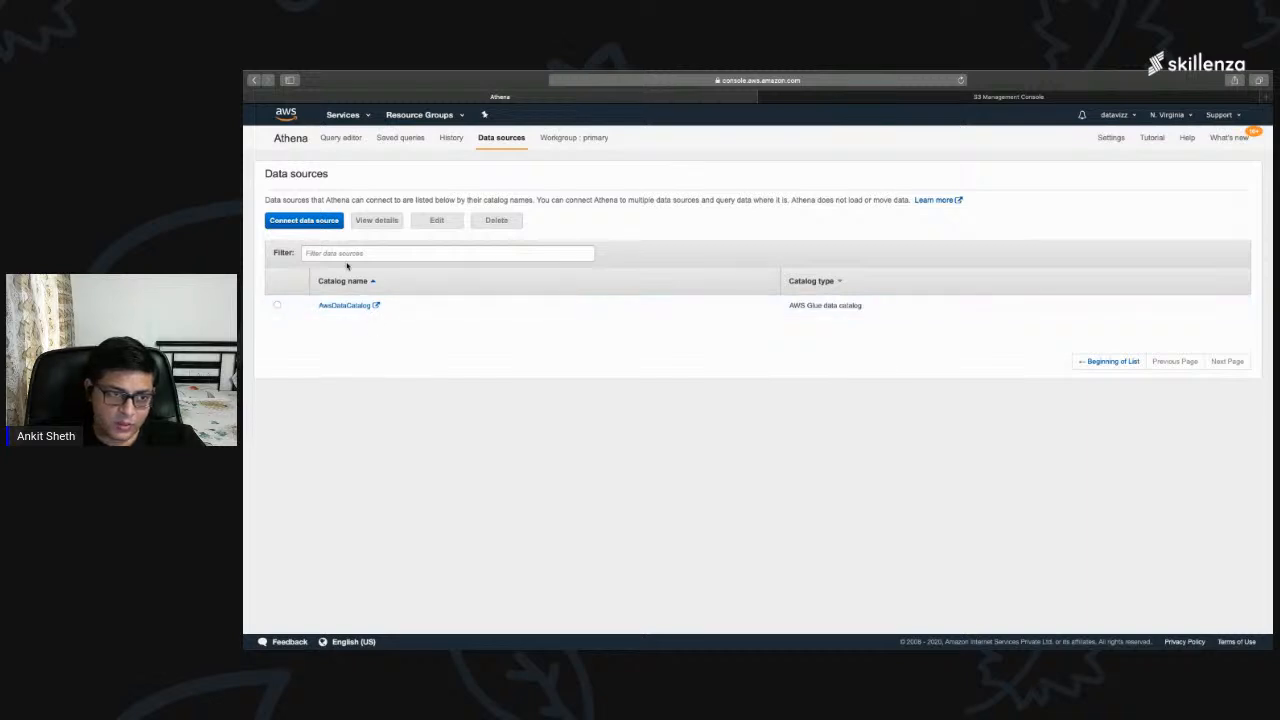
pyautogui.click(585, 143)
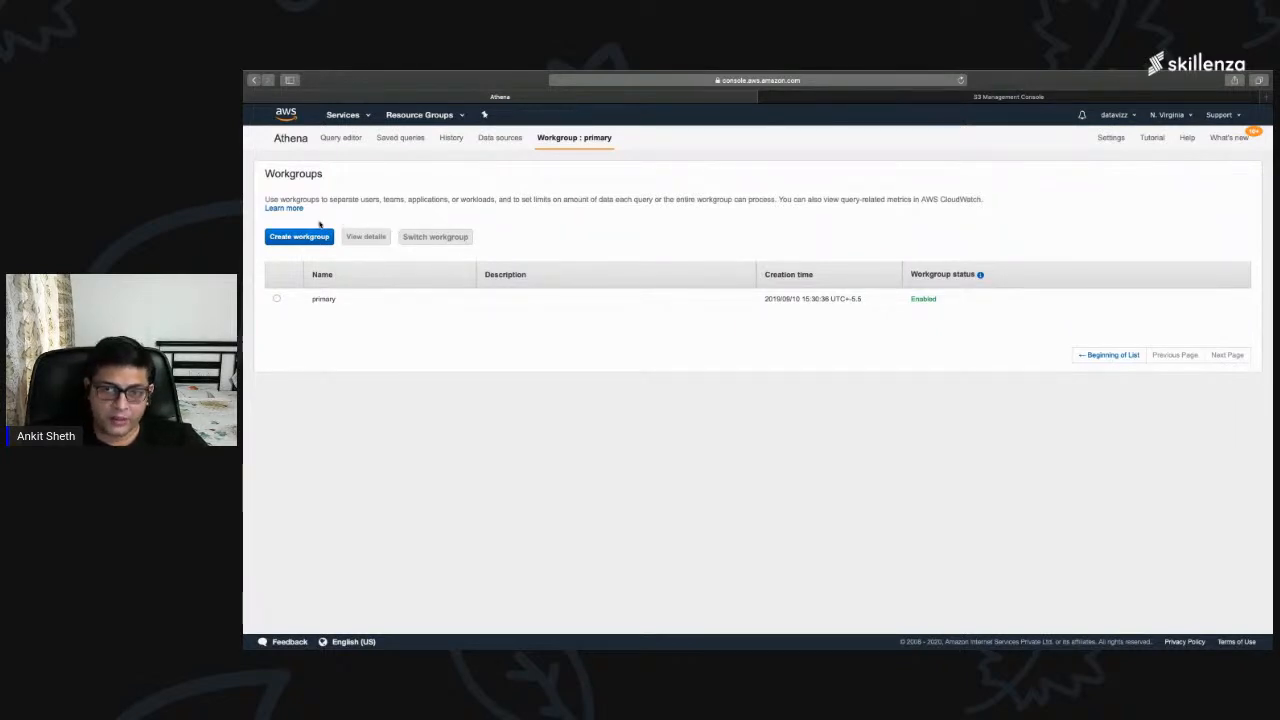
pyautogui.click(288, 140)
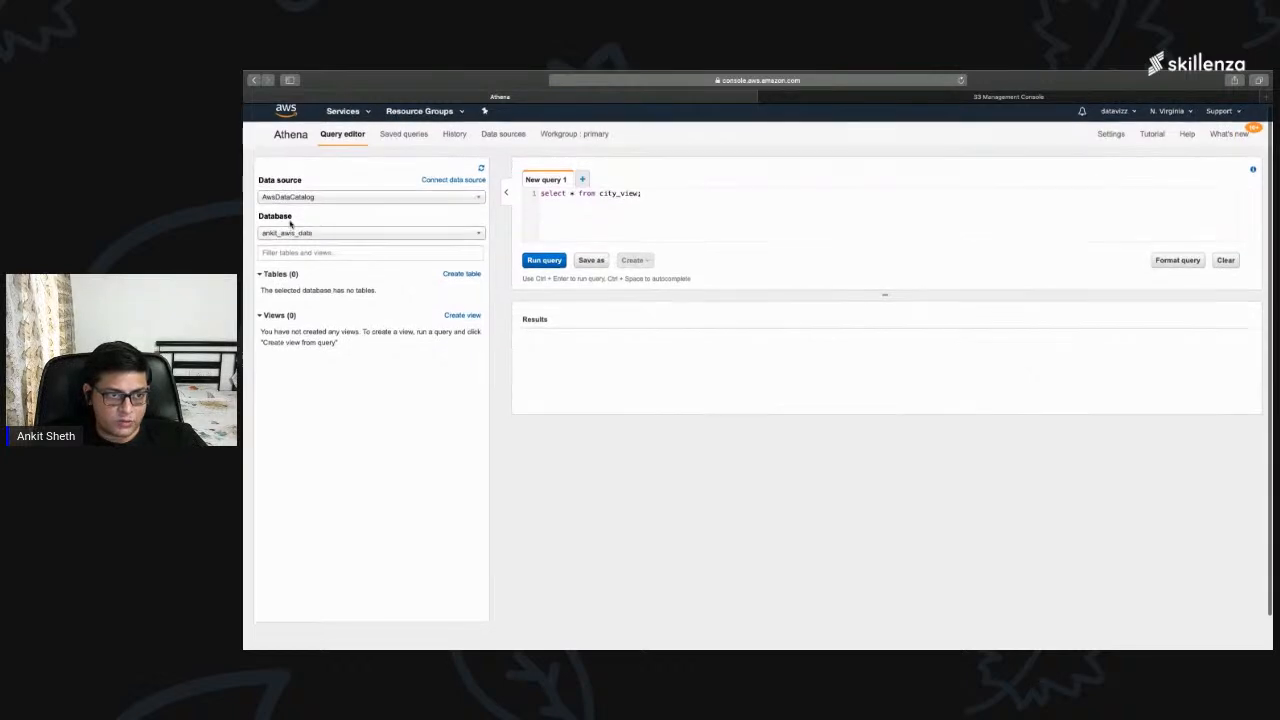
# Step: Check the current database's tables and views, and switch the query editor's database to city_master
pyautogui.moveTo(290, 218); pyautogui.dragTo(259, 220)
pyautogui.scroll(-1, 261, 233)
pyautogui.moveTo(307, 279); pyautogui.dragTo(278, 275)
pyautogui.moveTo(303, 318); pyautogui.dragTo(279, 318)
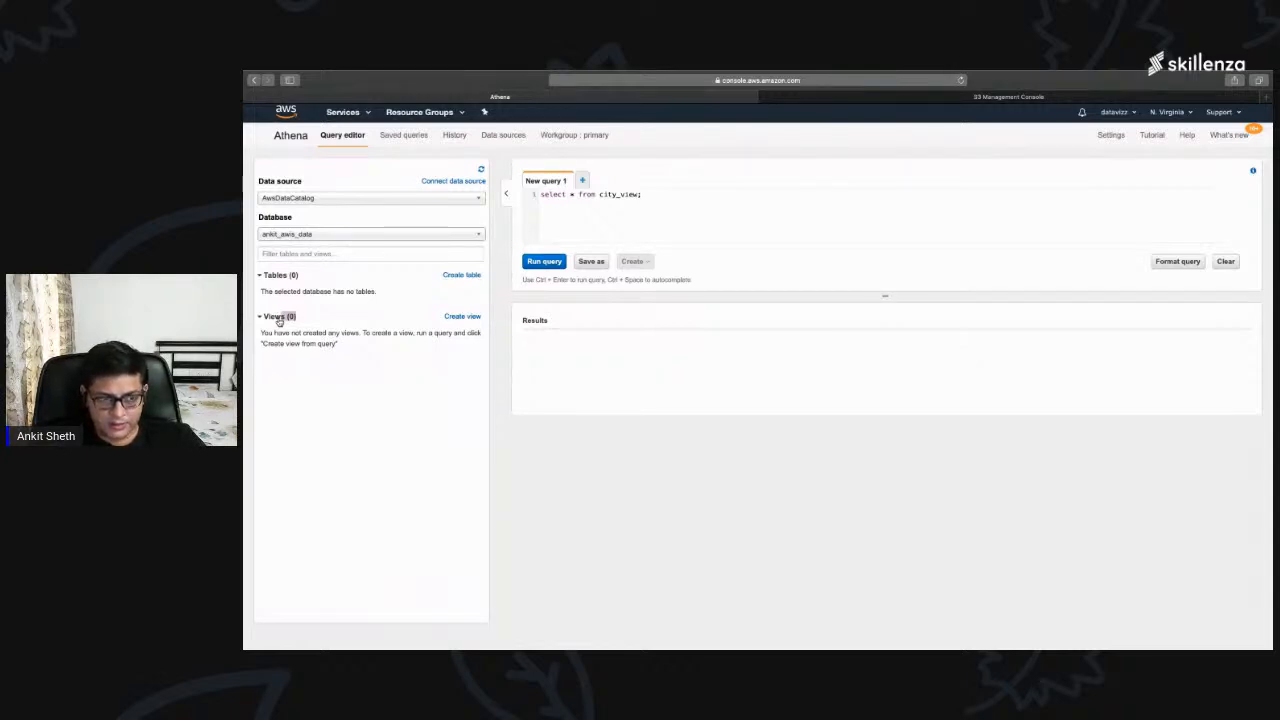
pyautogui.click(309, 236)
pyautogui.click(301, 260)
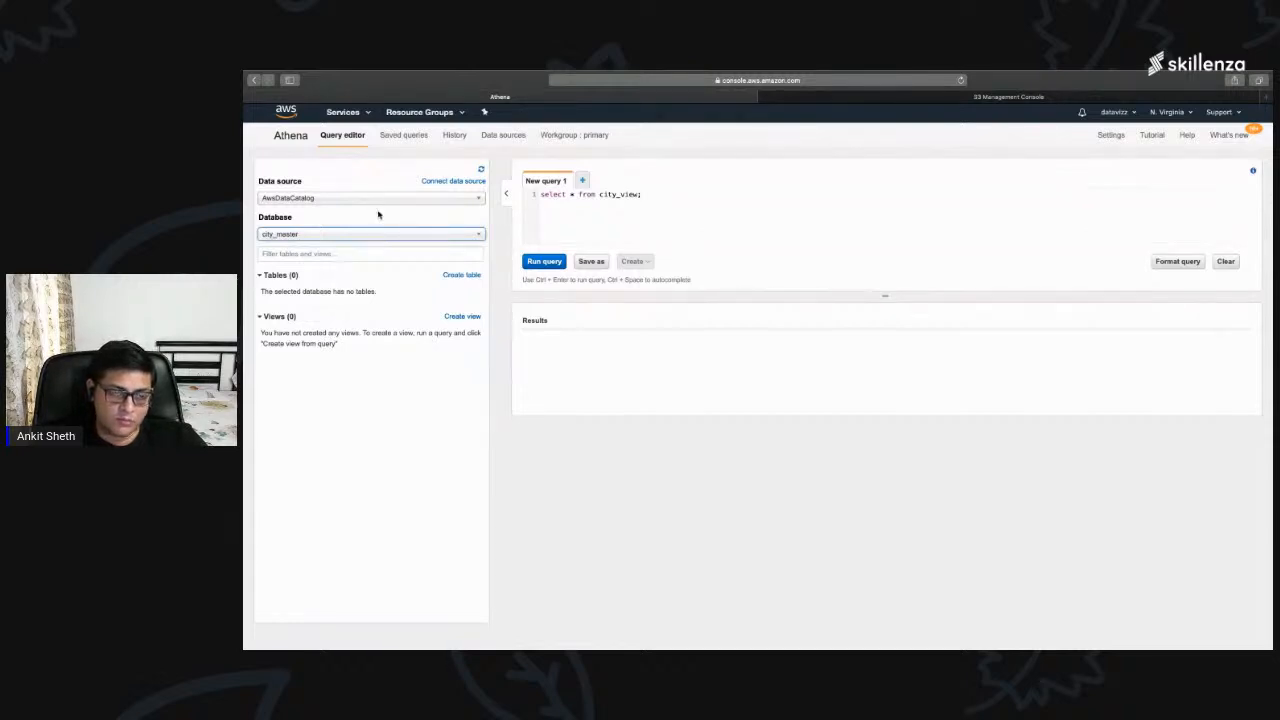
# Step: Start connecting a new data source from the query editor
pyautogui.click(431, 183)
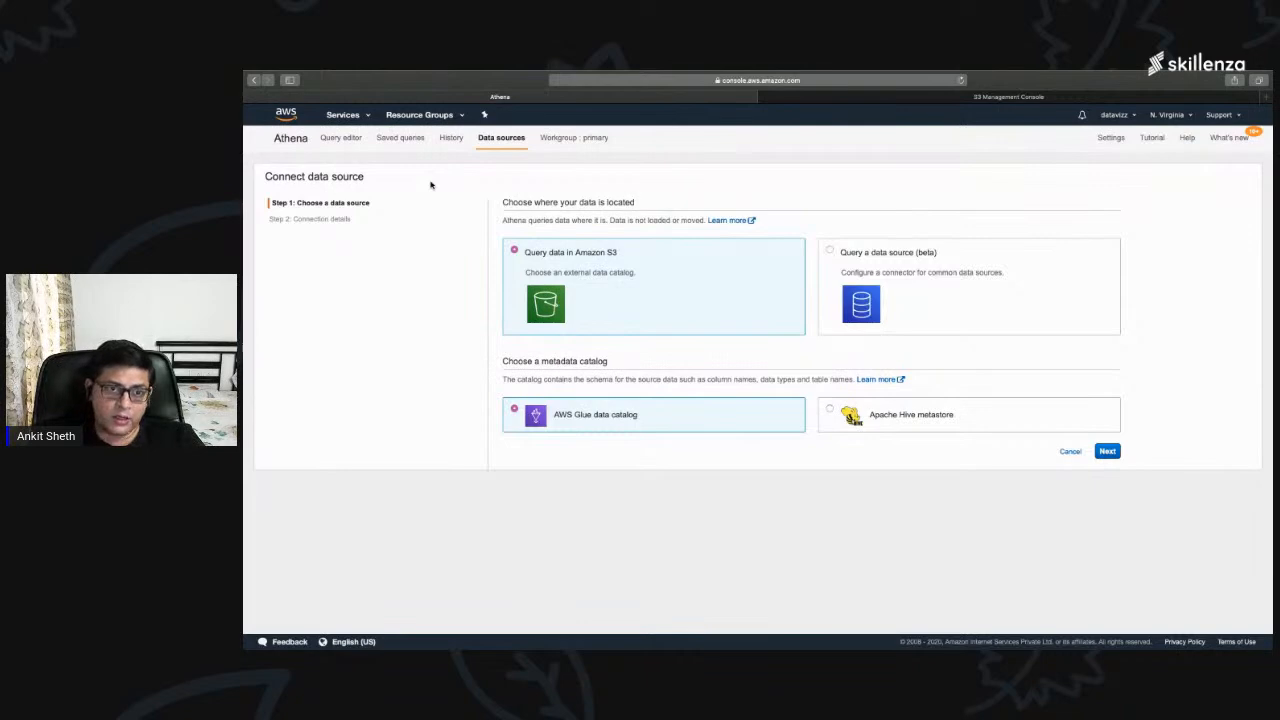
pyautogui.hscroll(-5, 431, 185)
pyautogui.scroll(-1, 438, 200)
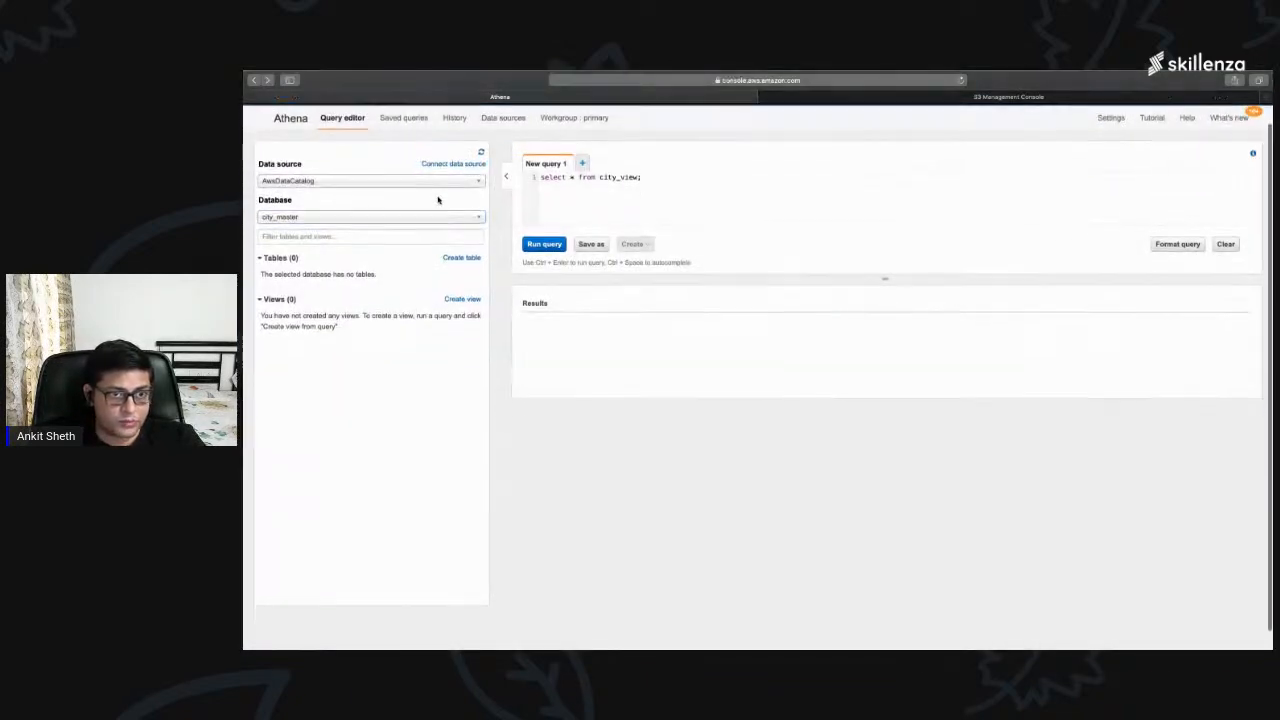
pyautogui.click(446, 149)
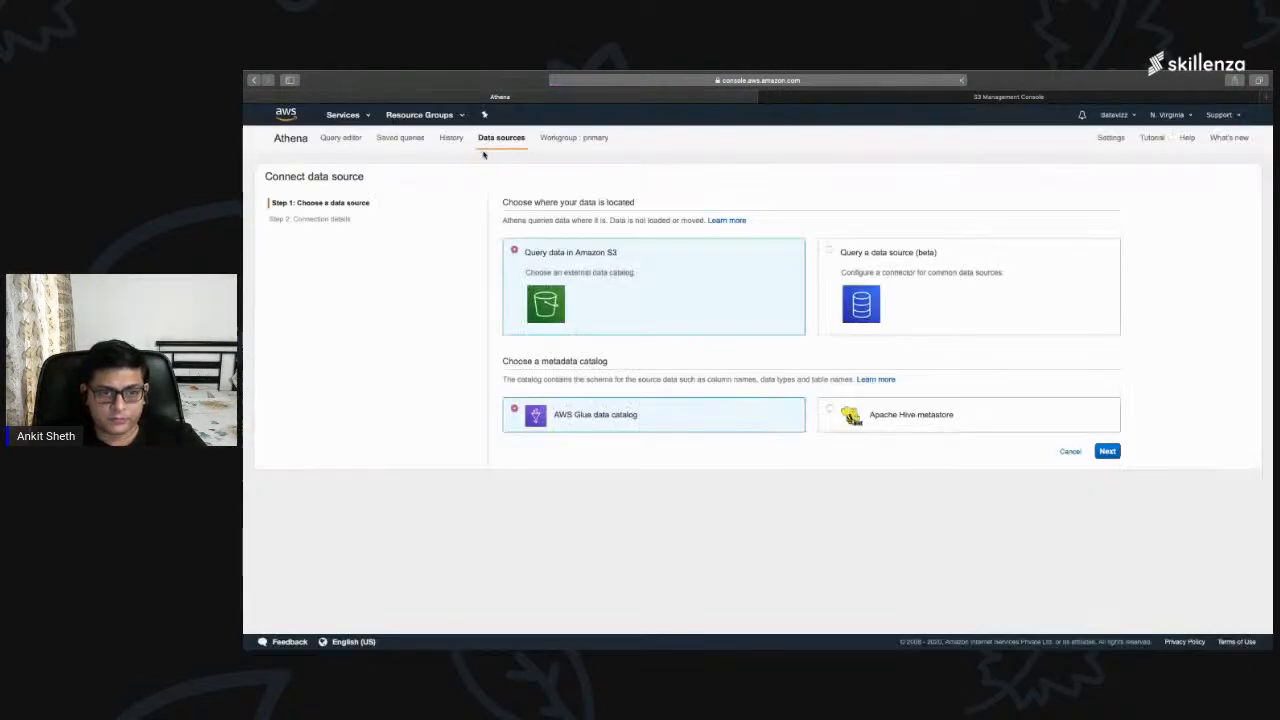
# Step: Examine the Amazon S3 option and the beta data source connectors, including CloudWatch, DynamoDB and DocumentDB
pyautogui.moveTo(522, 252); pyautogui.dragTo(618, 253)
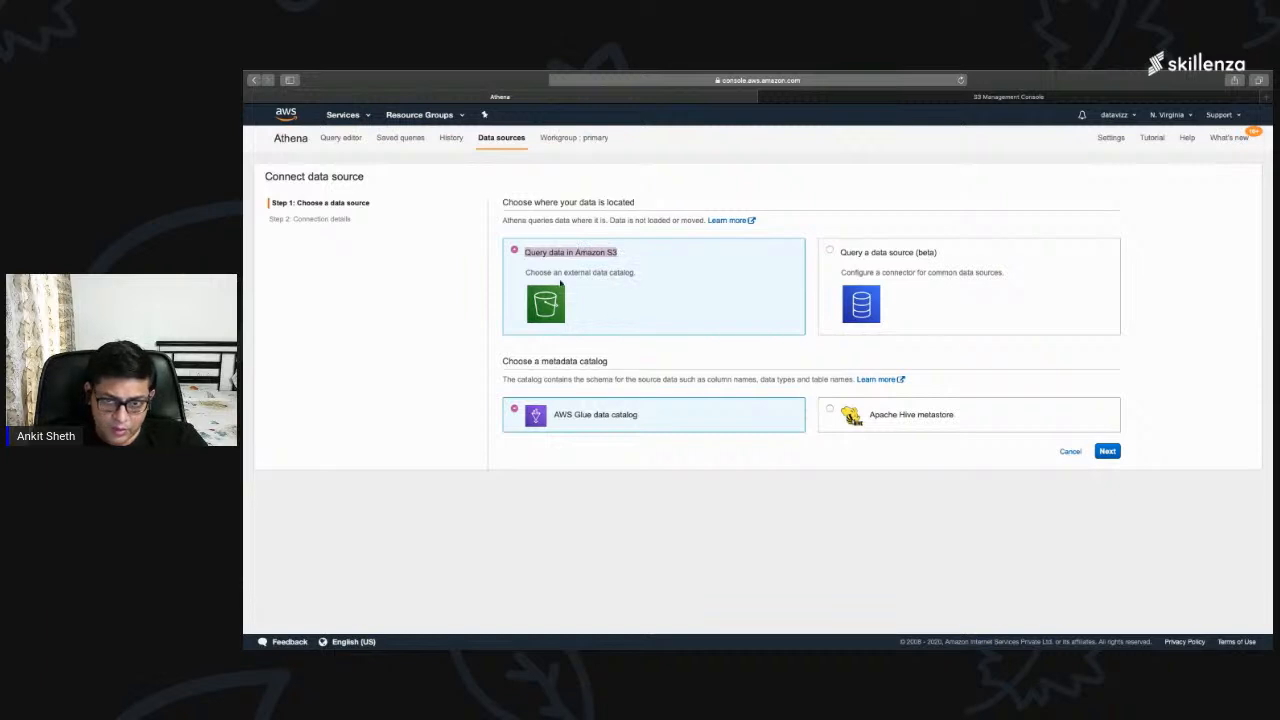
pyautogui.moveTo(843, 272); pyautogui.dragTo(993, 275)
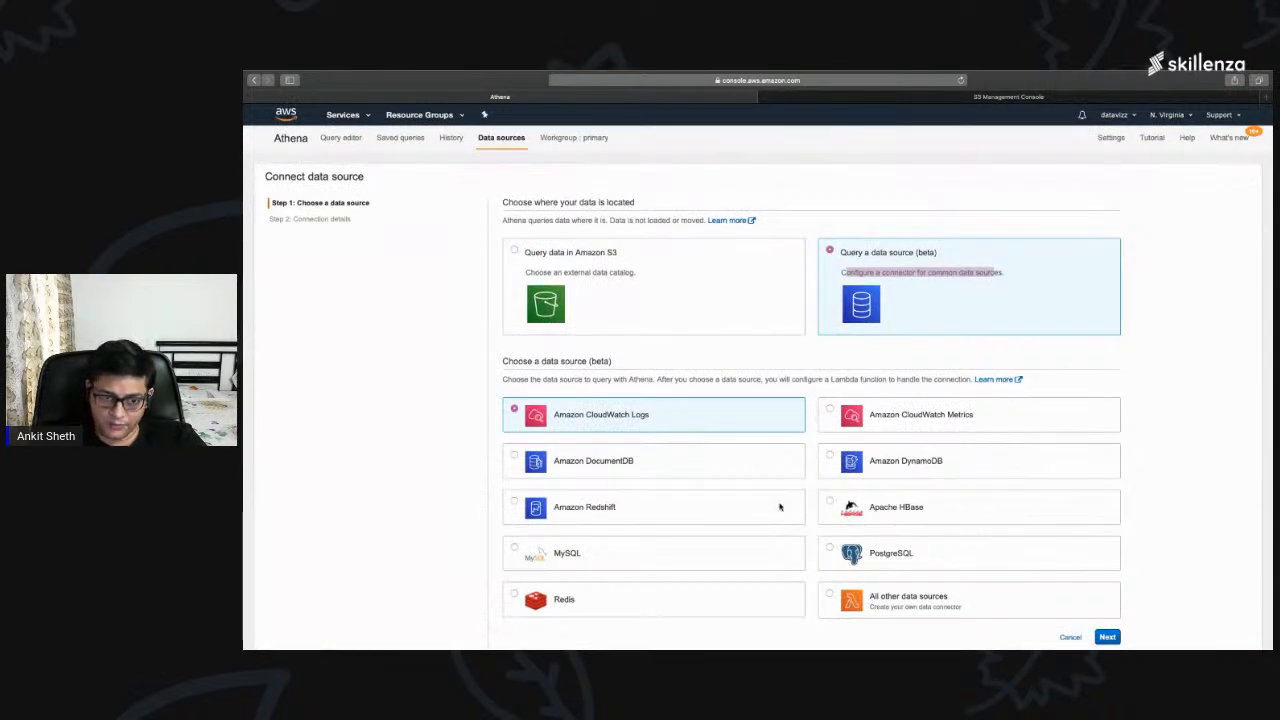
pyautogui.moveTo(586, 414); pyautogui.dragTo(716, 425)
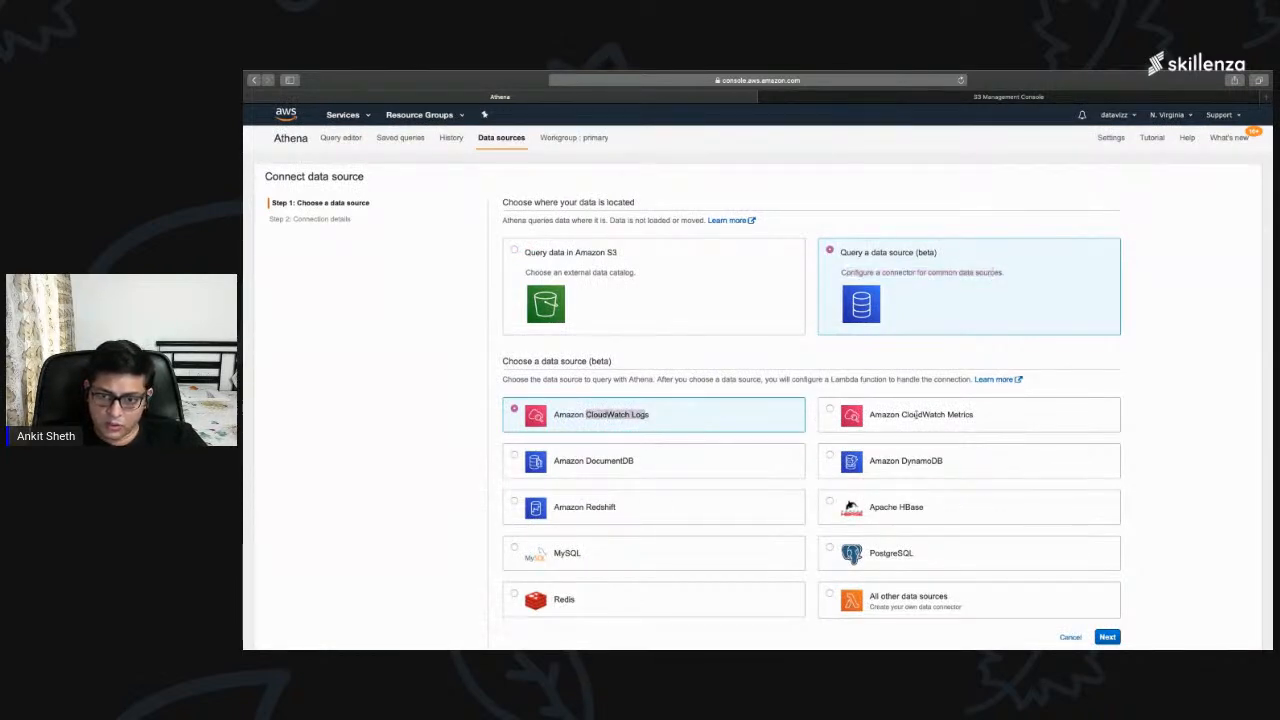
pyautogui.moveTo(916, 415); pyautogui.dragTo(972, 416)
pyautogui.moveTo(900, 462); pyautogui.dragTo(944, 462)
pyautogui.click(630, 470)
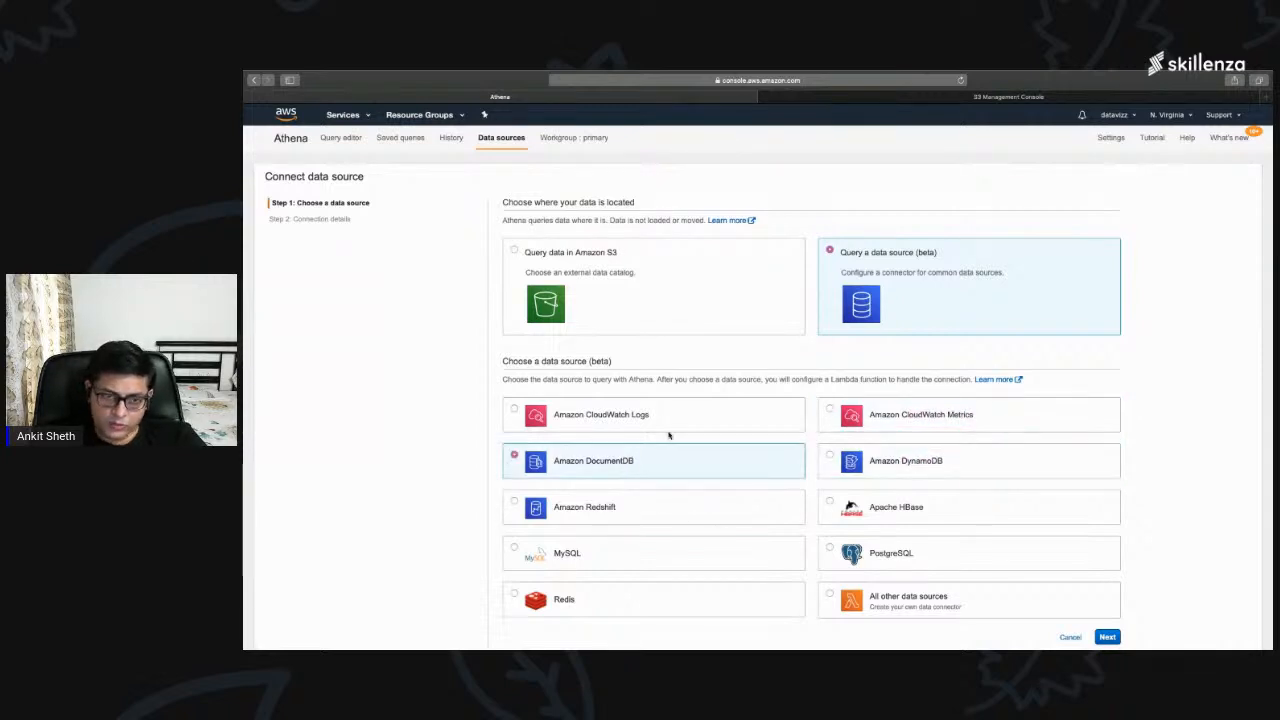
# Step: Choose Query data in Amazon S3 with the AWS Glue data catalog and continue to the connection details
pyautogui.click(514, 252)
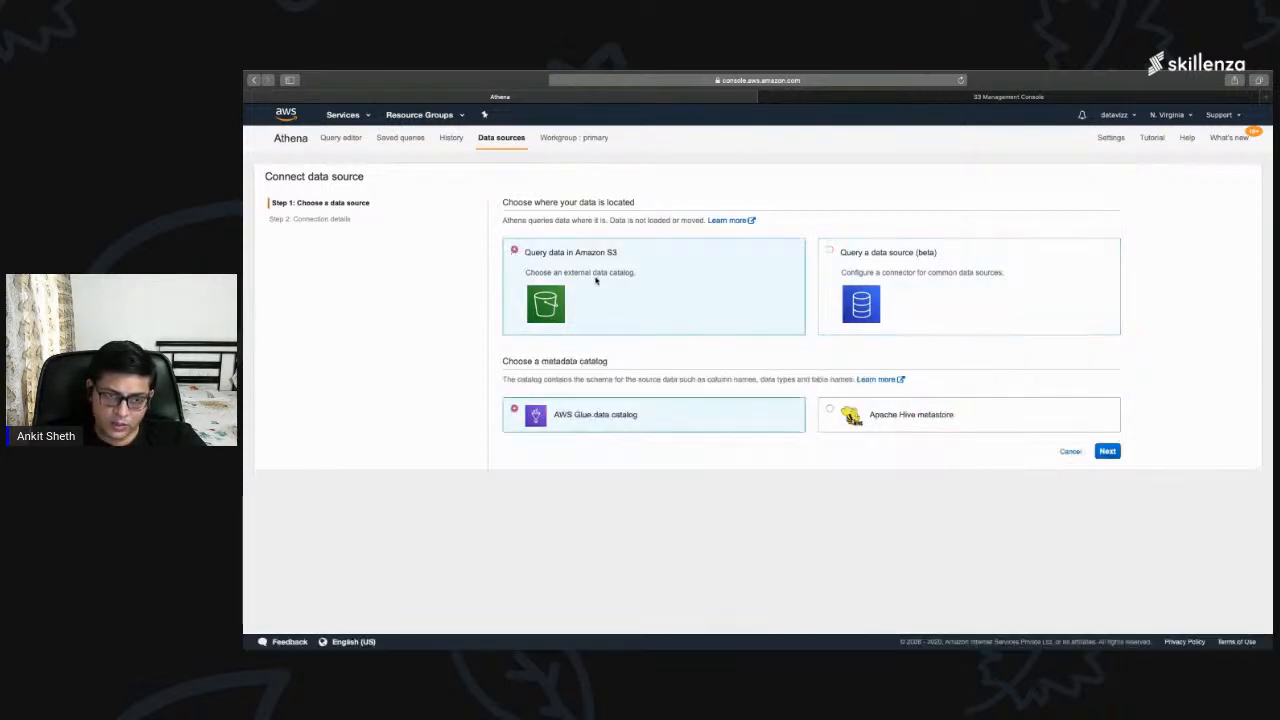
pyautogui.moveTo(522, 252); pyautogui.dragTo(623, 252)
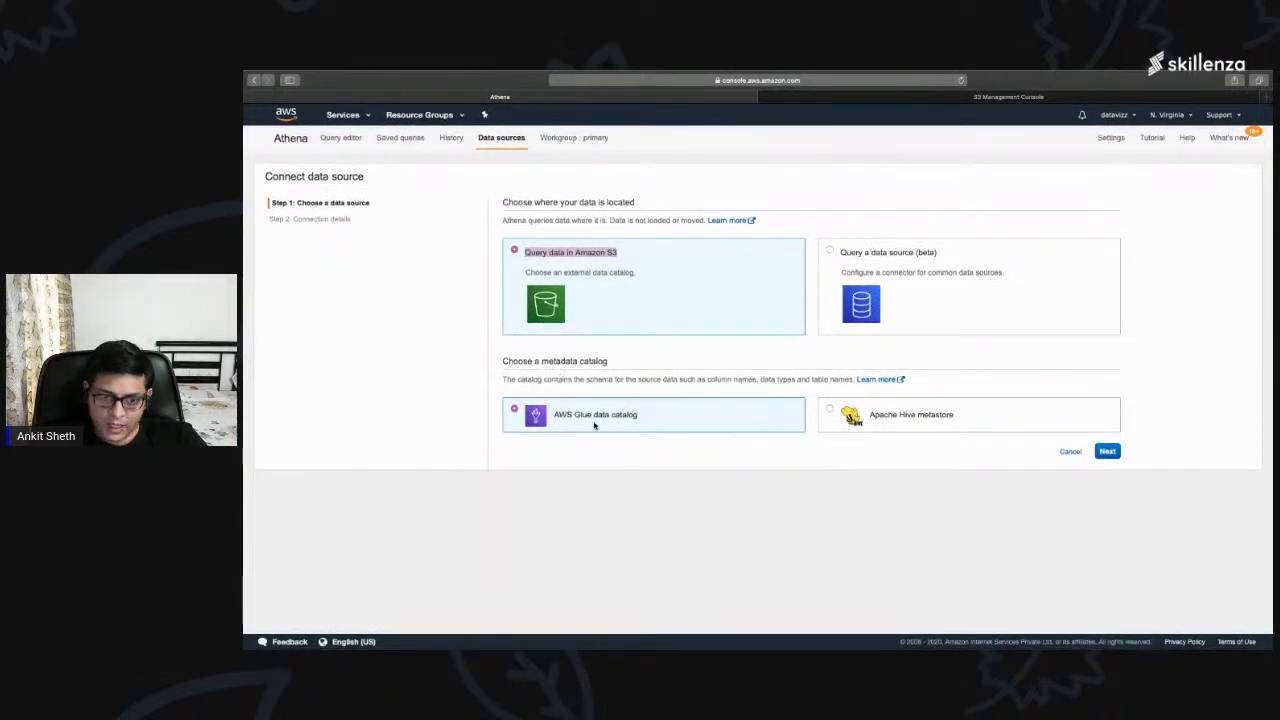
pyautogui.moveTo(574, 414); pyautogui.dragTo(638, 414)
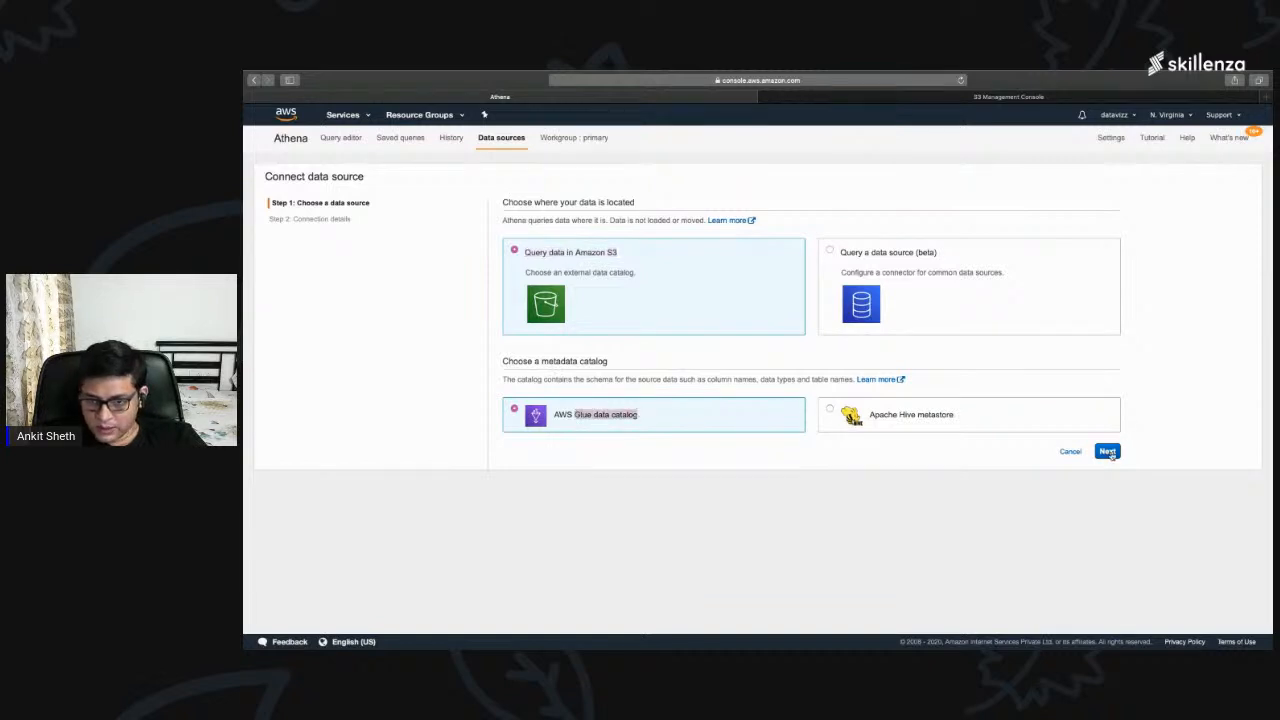
pyautogui.click(1108, 452)
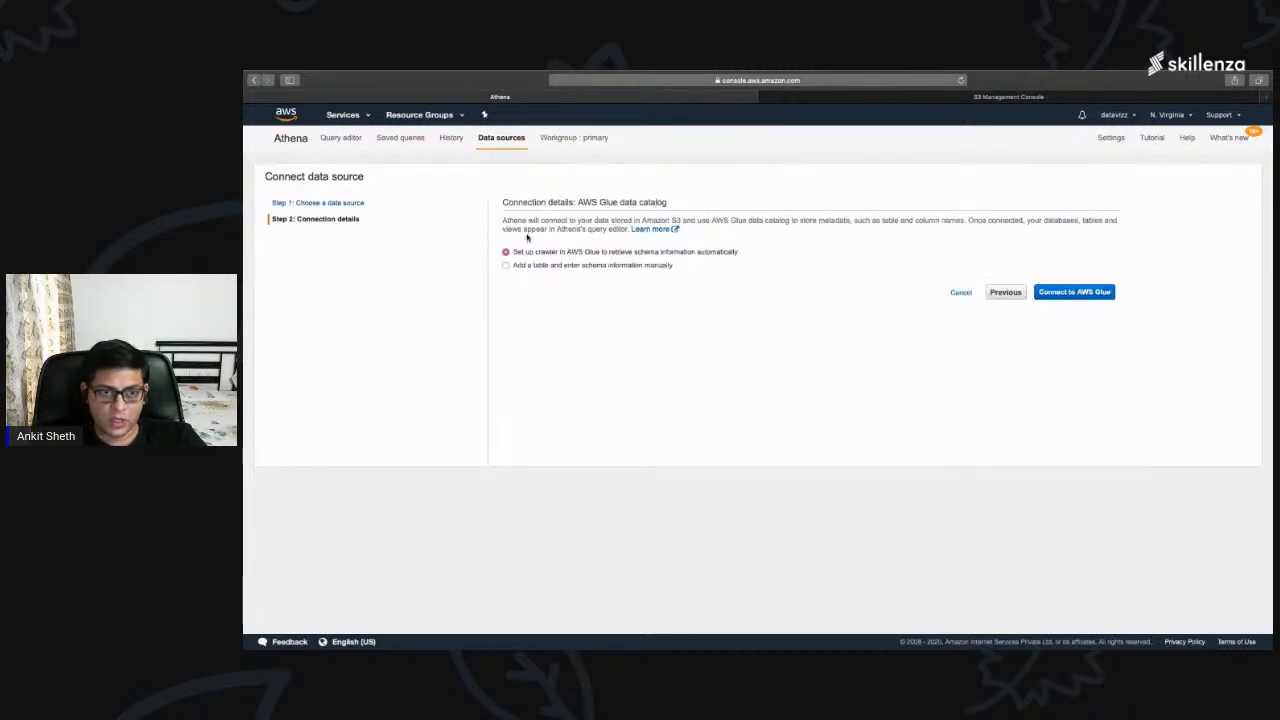
# Step: Choose to add a table and enter schema information manually, and continue to the table setup
pyautogui.moveTo(505, 201); pyautogui.dragTo(668, 203)
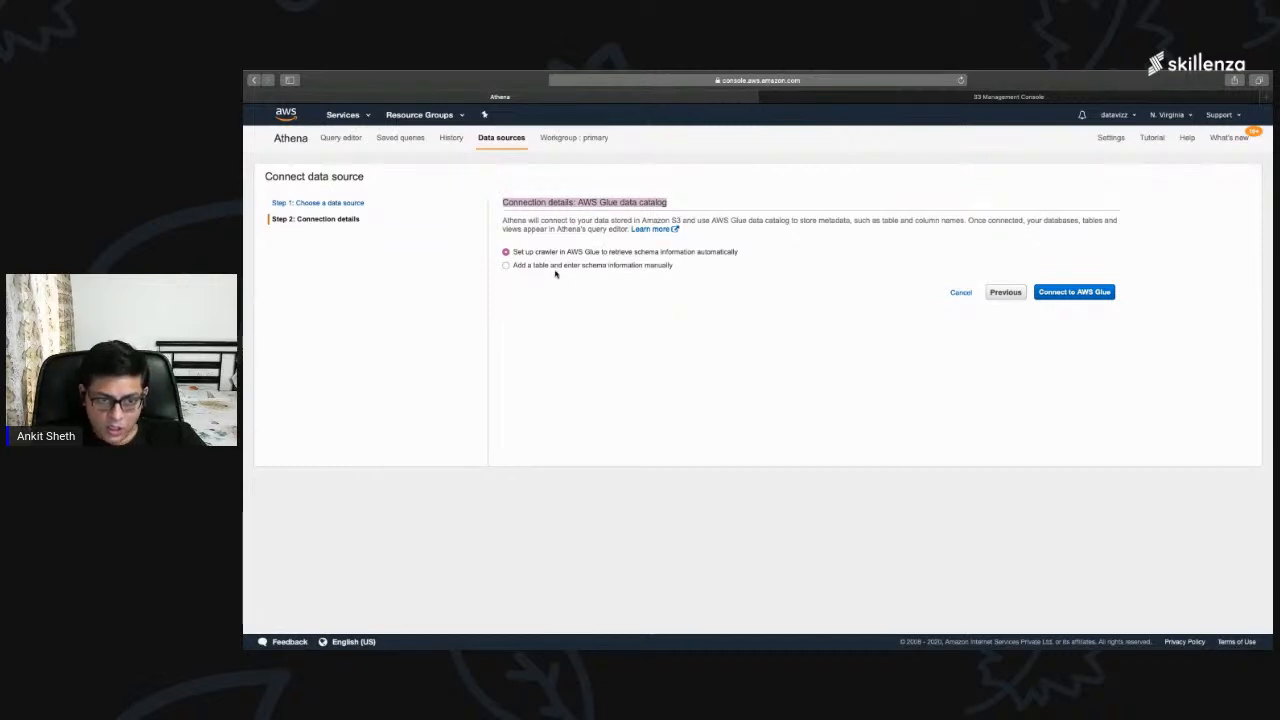
pyautogui.click(505, 265)
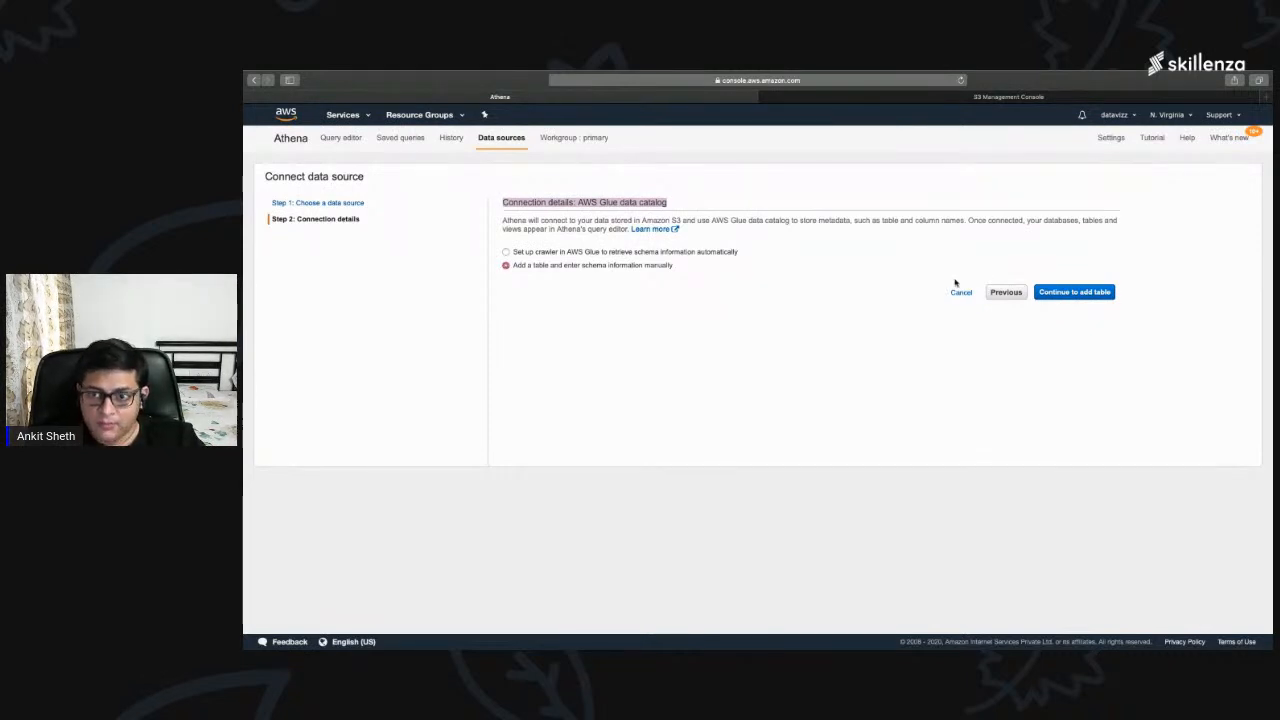
pyautogui.click(1062, 297)
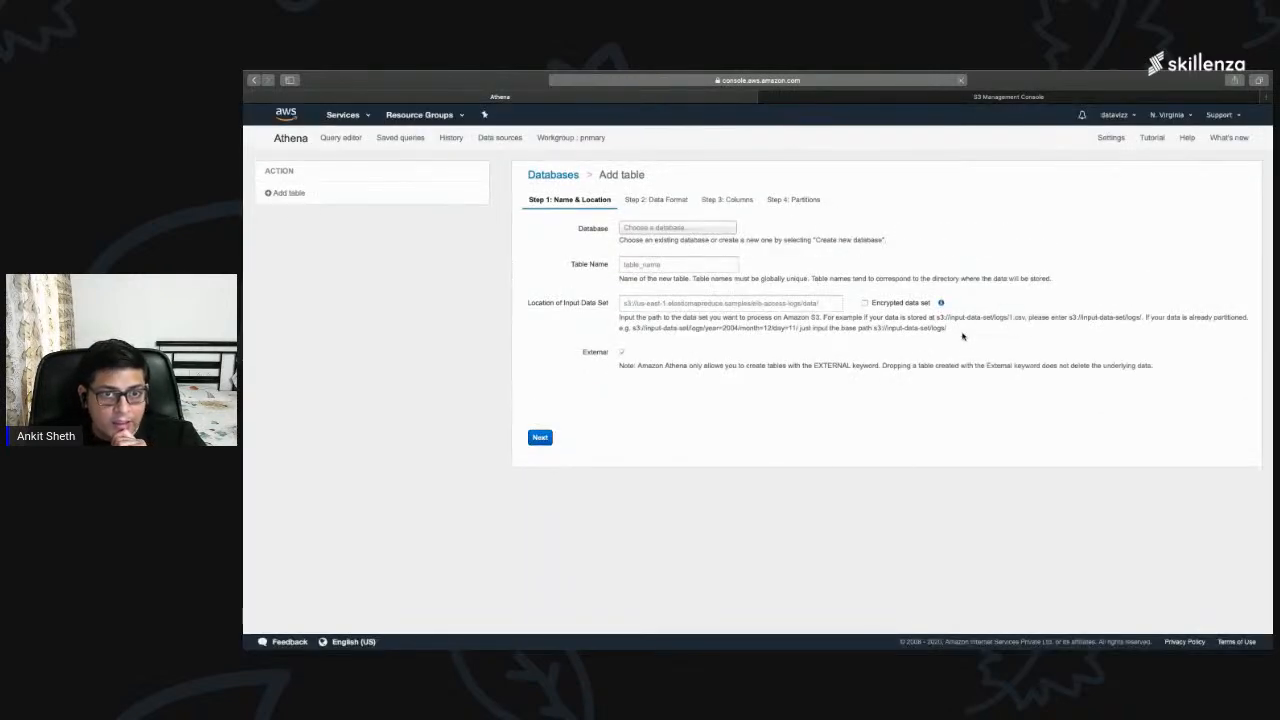
pyautogui.click(689, 229)
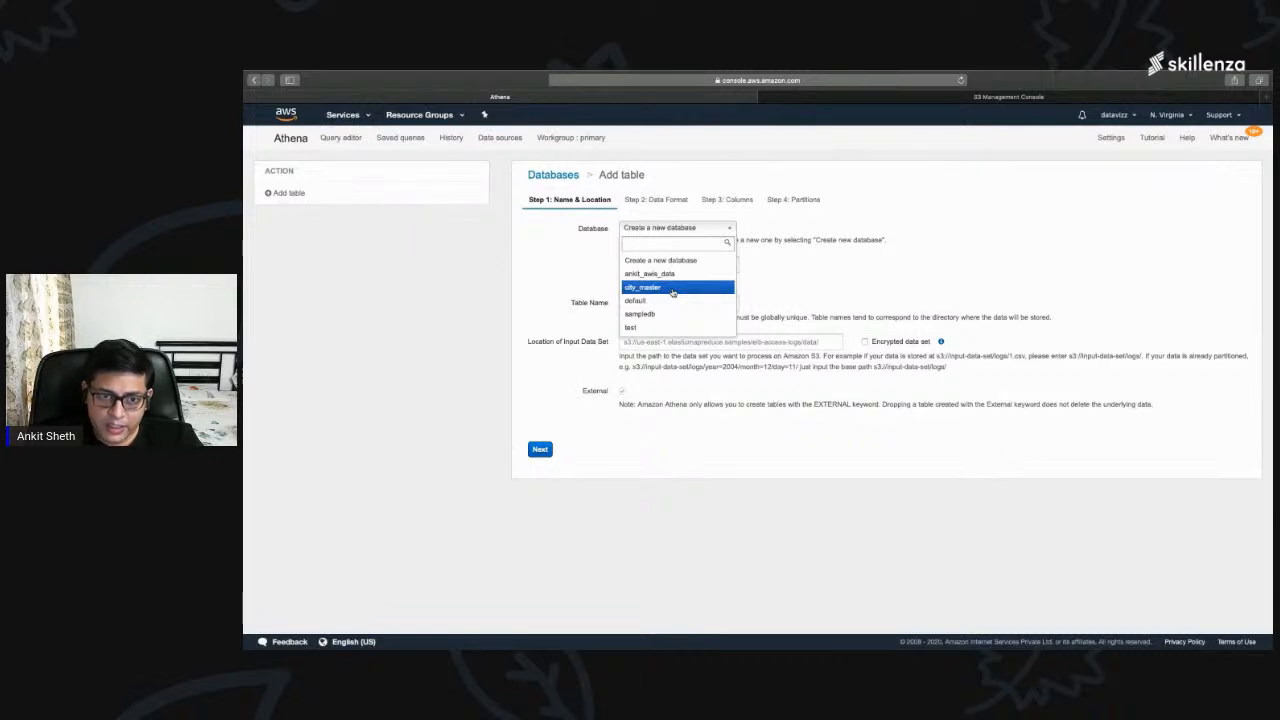
pyautogui.click(660, 261)
pyautogui.write('sdfsdfsdf')
pyautogui.moveTo(660, 262); pyautogui.dragTo(597, 263)
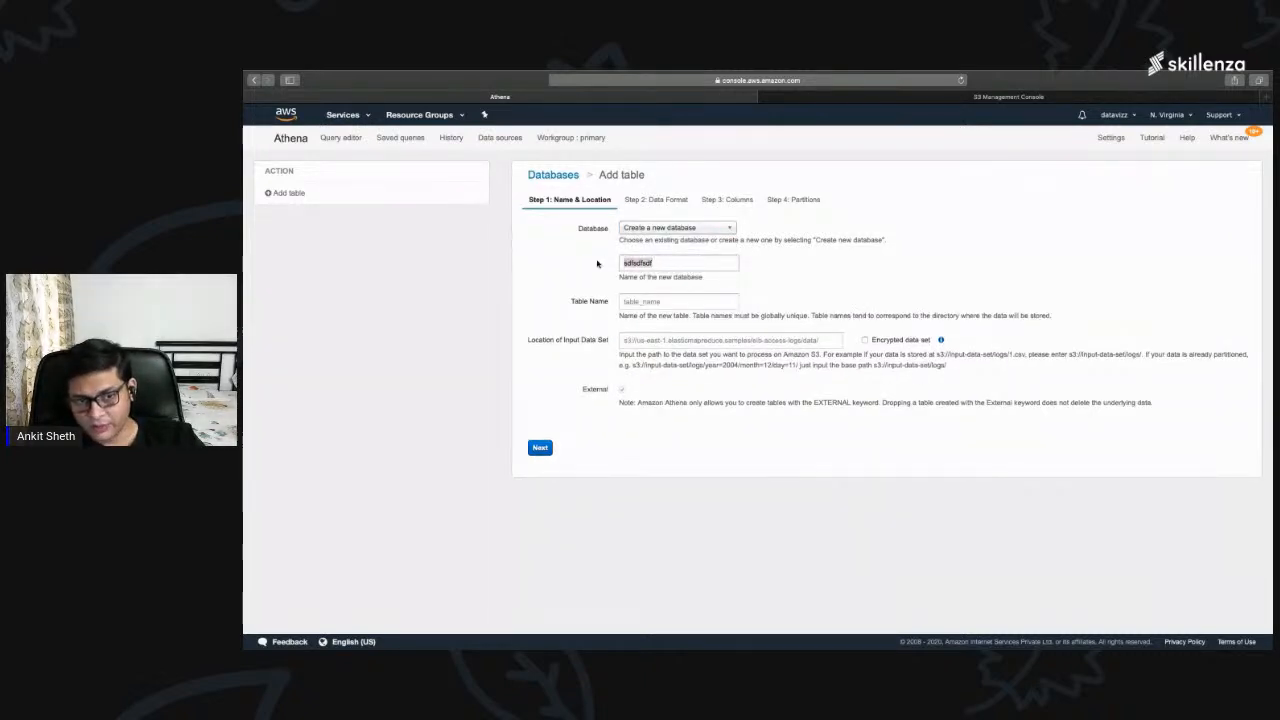
pyautogui.press('BackSpace')
# Step: Select the existing city_master database and name the new table country_master
pyautogui.click(676, 228)
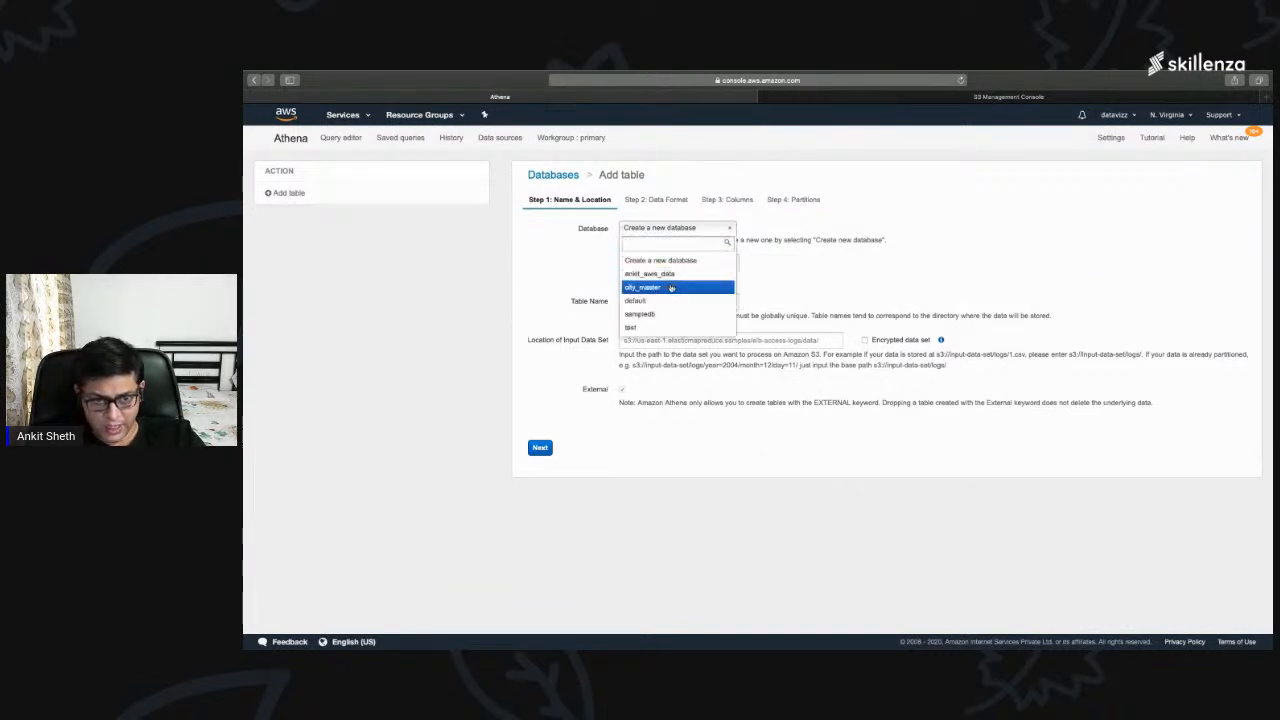
pyautogui.click(671, 288)
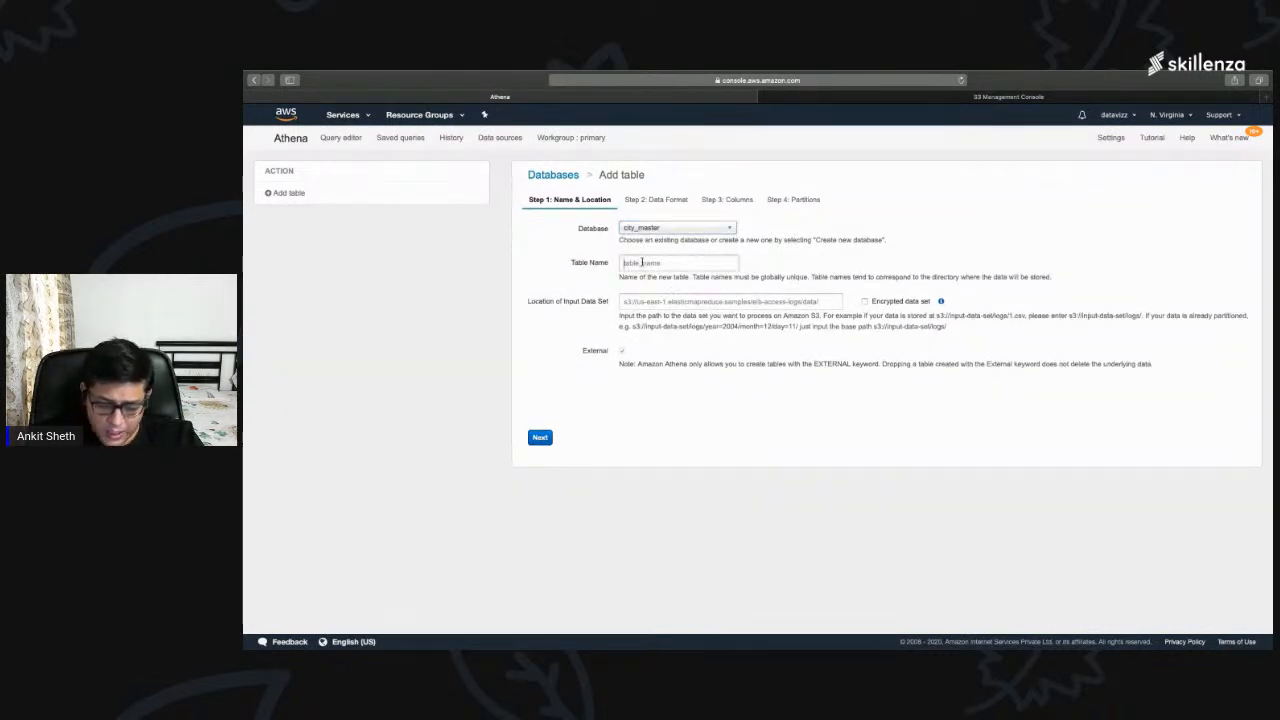
pyautogui.write('country_master')
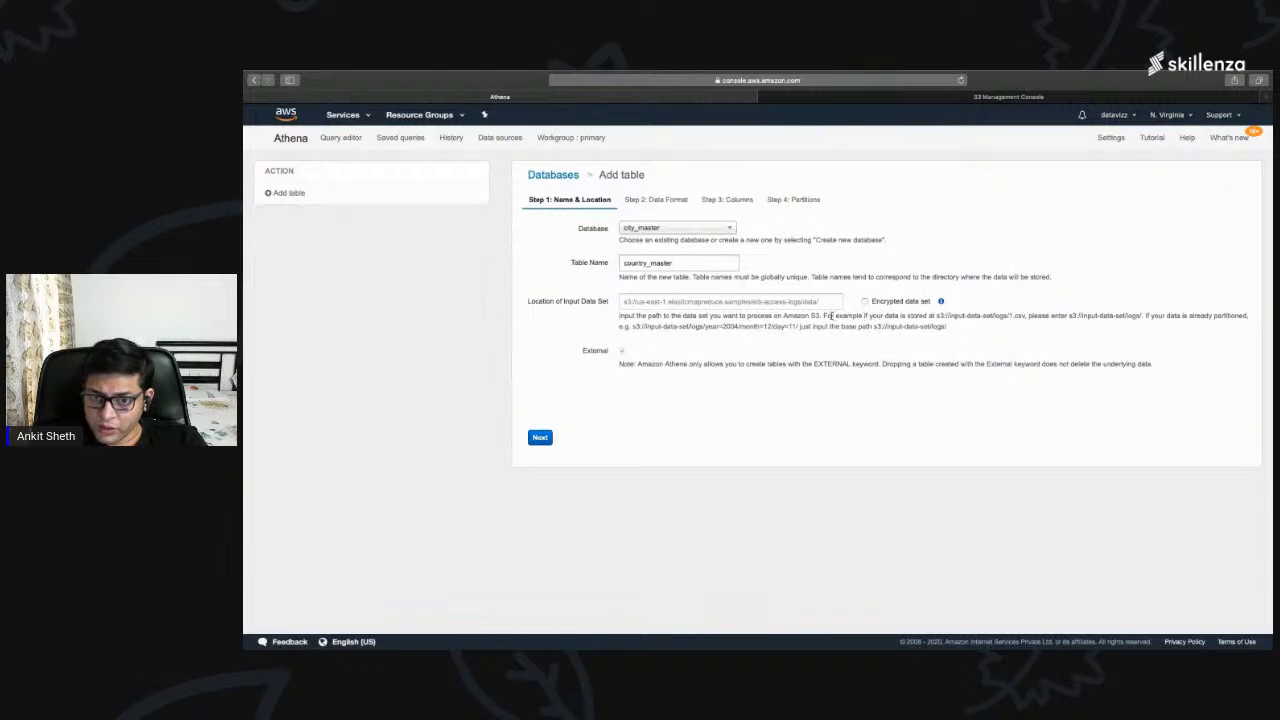
# Step: Examine the example S3 path format required for the location of the input data set
pyautogui.moveTo(823, 316); pyautogui.dragTo(1026, 315)
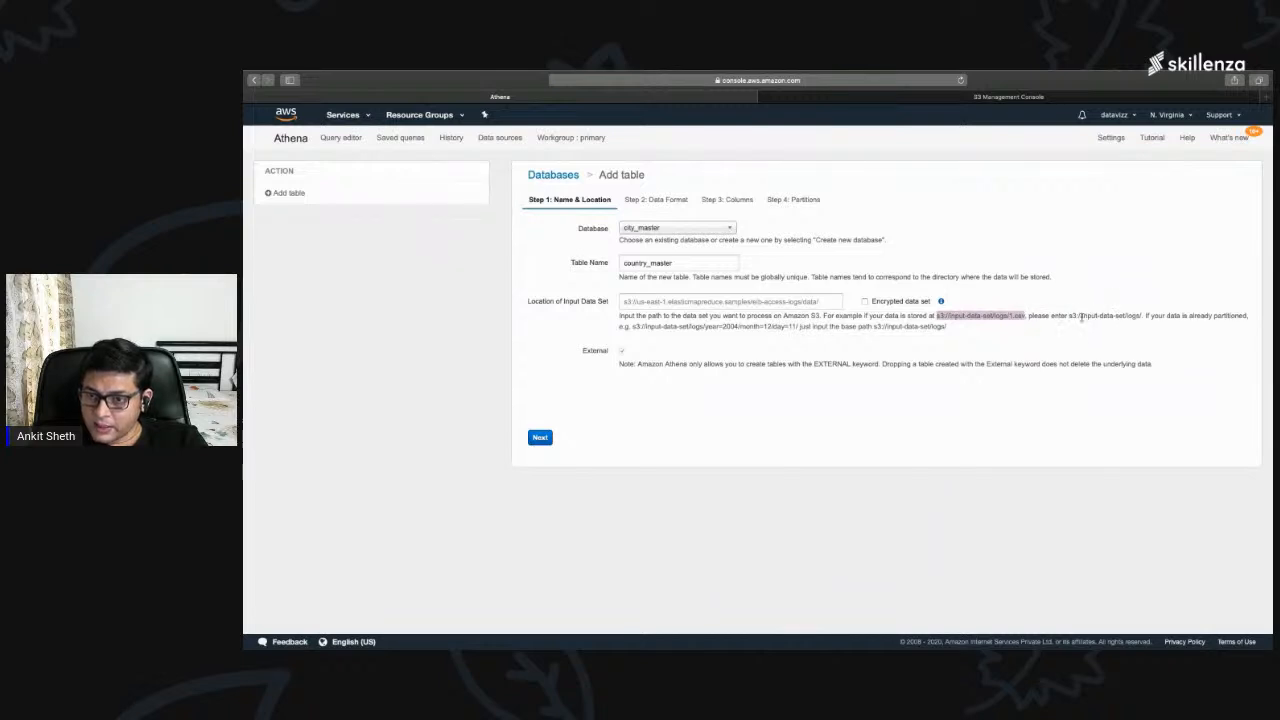
pyautogui.moveTo(1067, 316); pyautogui.dragTo(1143, 316)
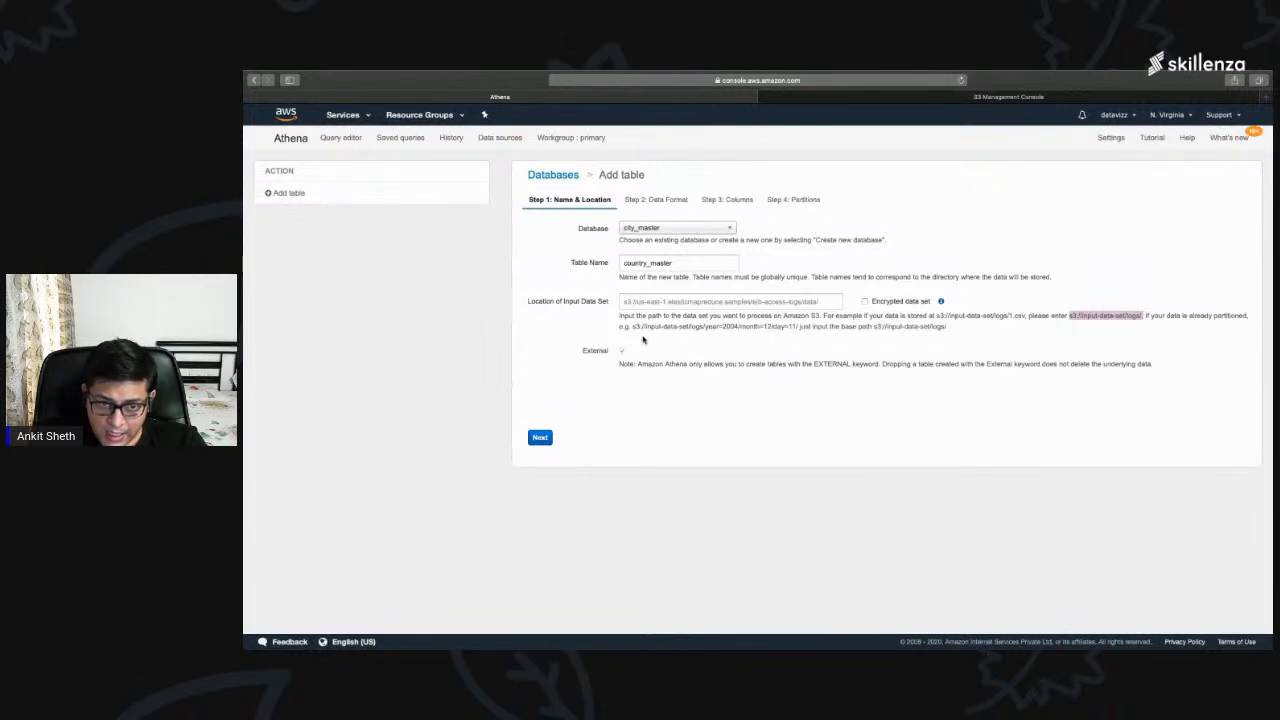
# Step: Examine the partitioned and base S3 path examples, and check the city-sample-athena bucket's web address in the S3 console
pyautogui.moveTo(631, 327); pyautogui.dragTo(802, 327)
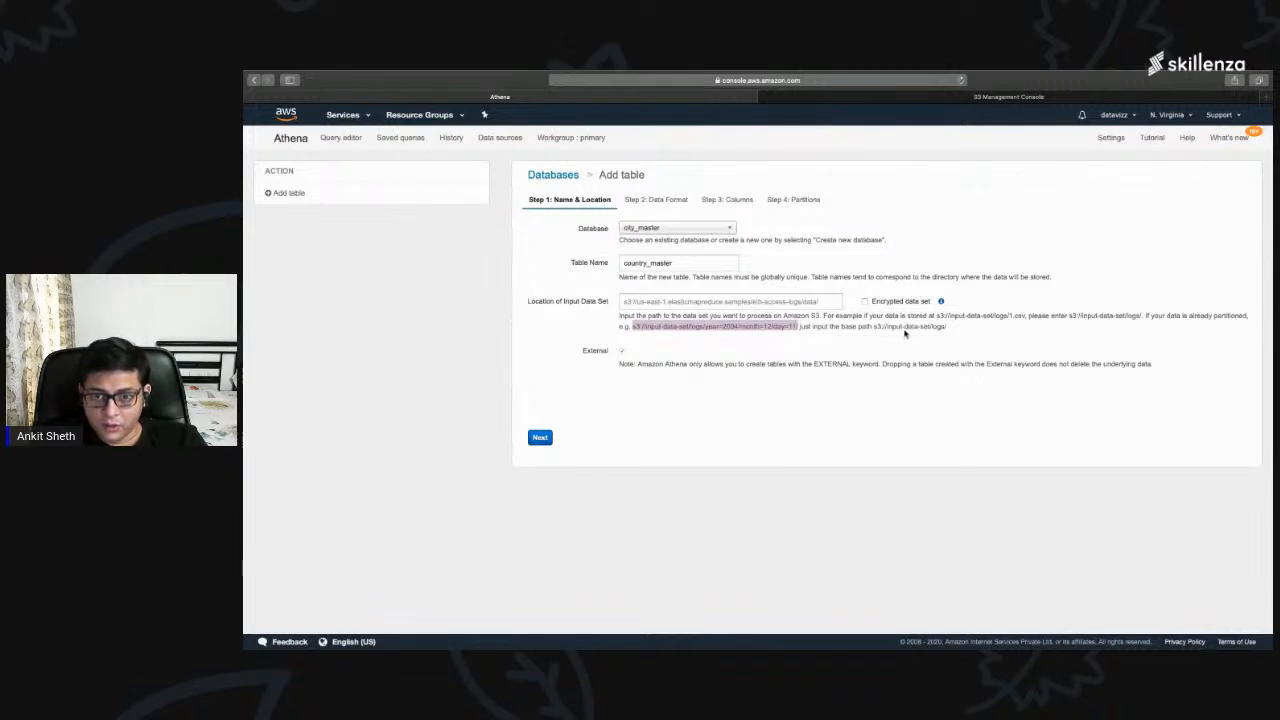
pyautogui.moveTo(872, 327); pyautogui.dragTo(943, 327)
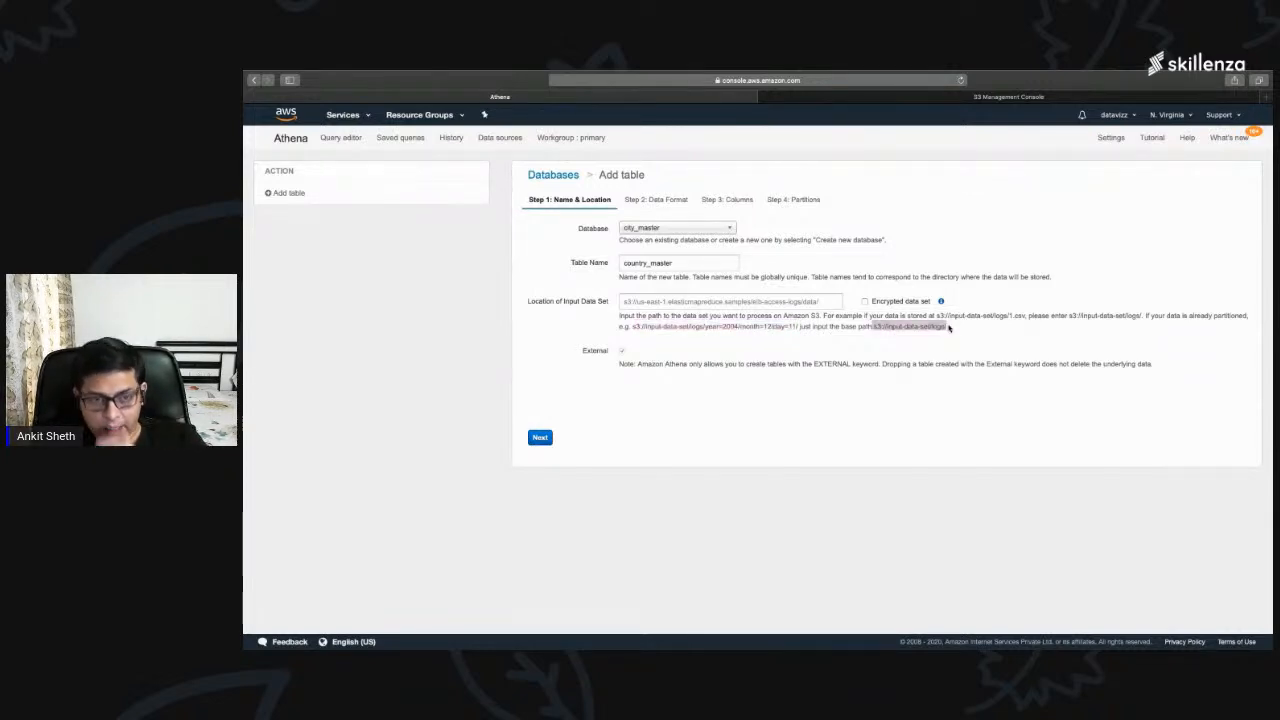
pyautogui.click(937, 97)
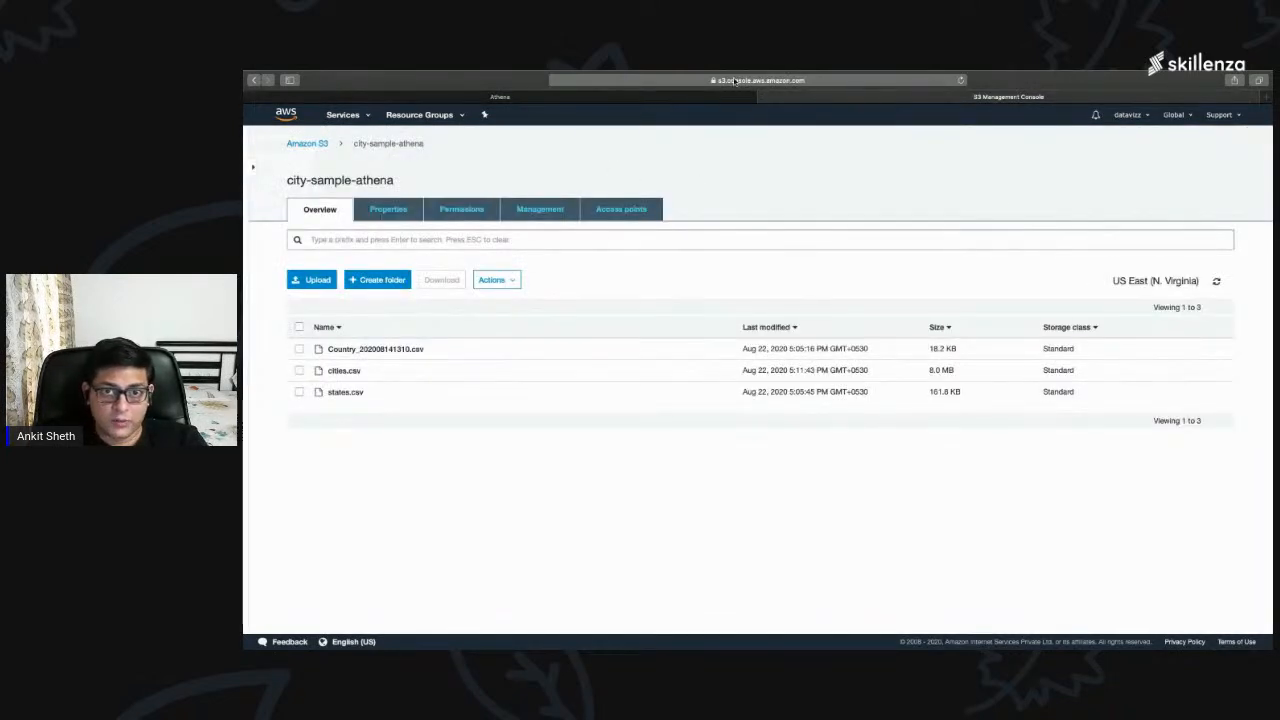
pyautogui.click(740, 80)
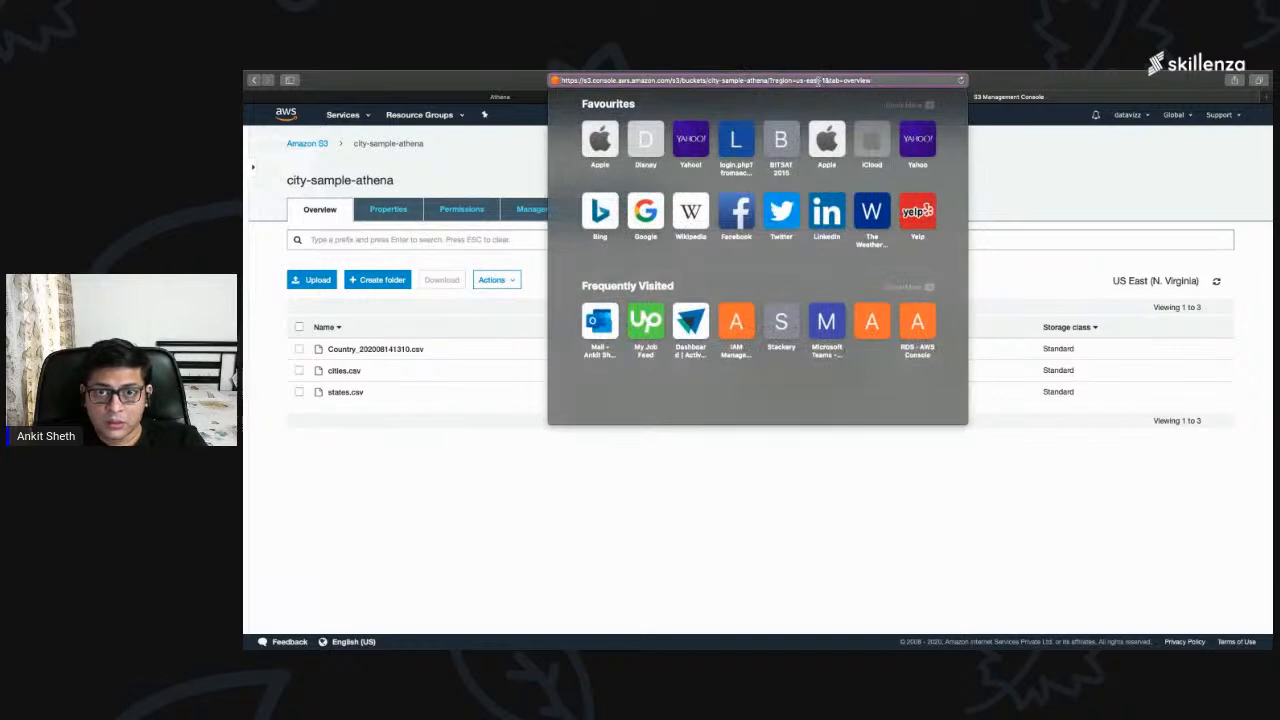
pyautogui.click(472, 447)
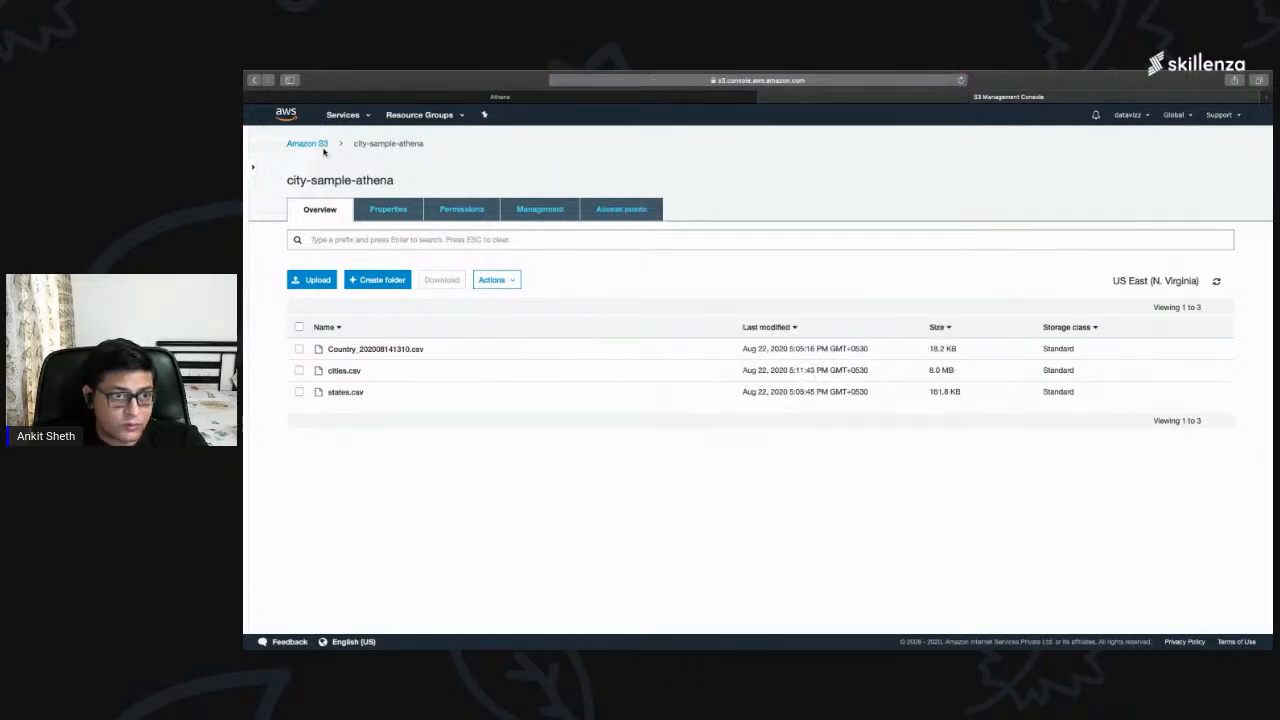
# Step: Go back to the list of S3 buckets, select city-sample-athena and copy its bucket ARN
pyautogui.click(312, 144)
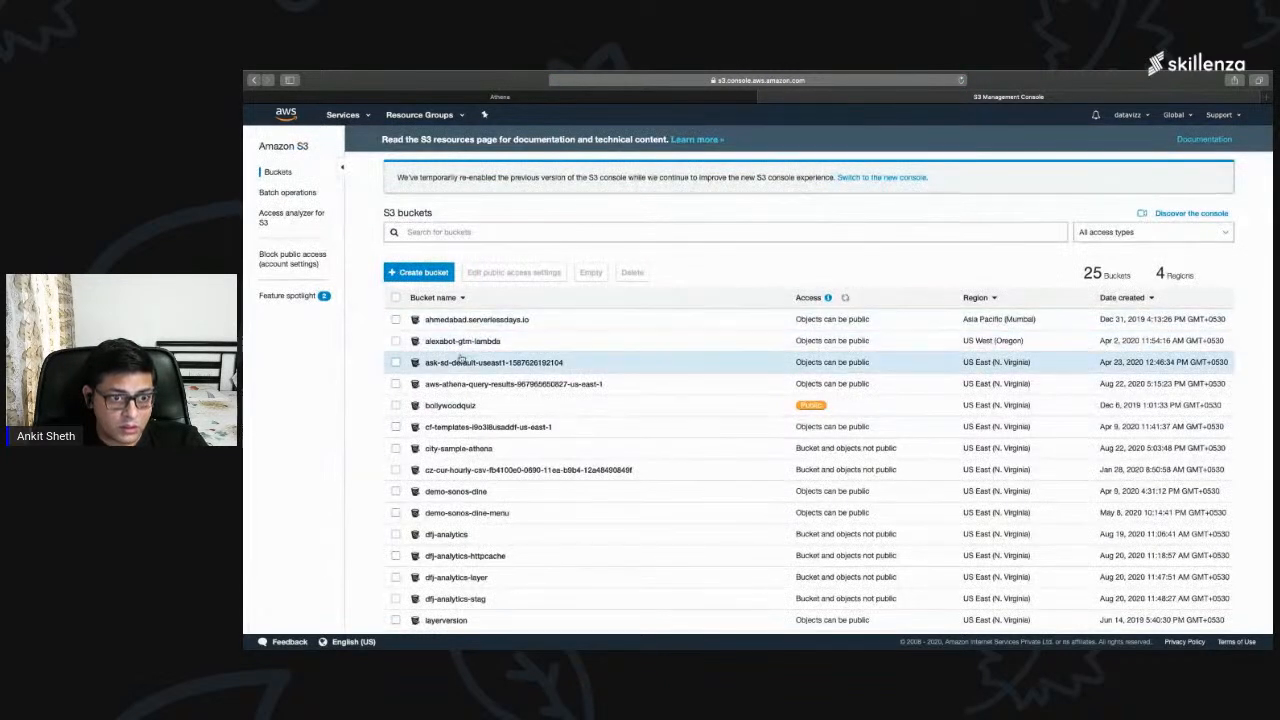
pyautogui.click(395, 448)
pyautogui.click(429, 450)
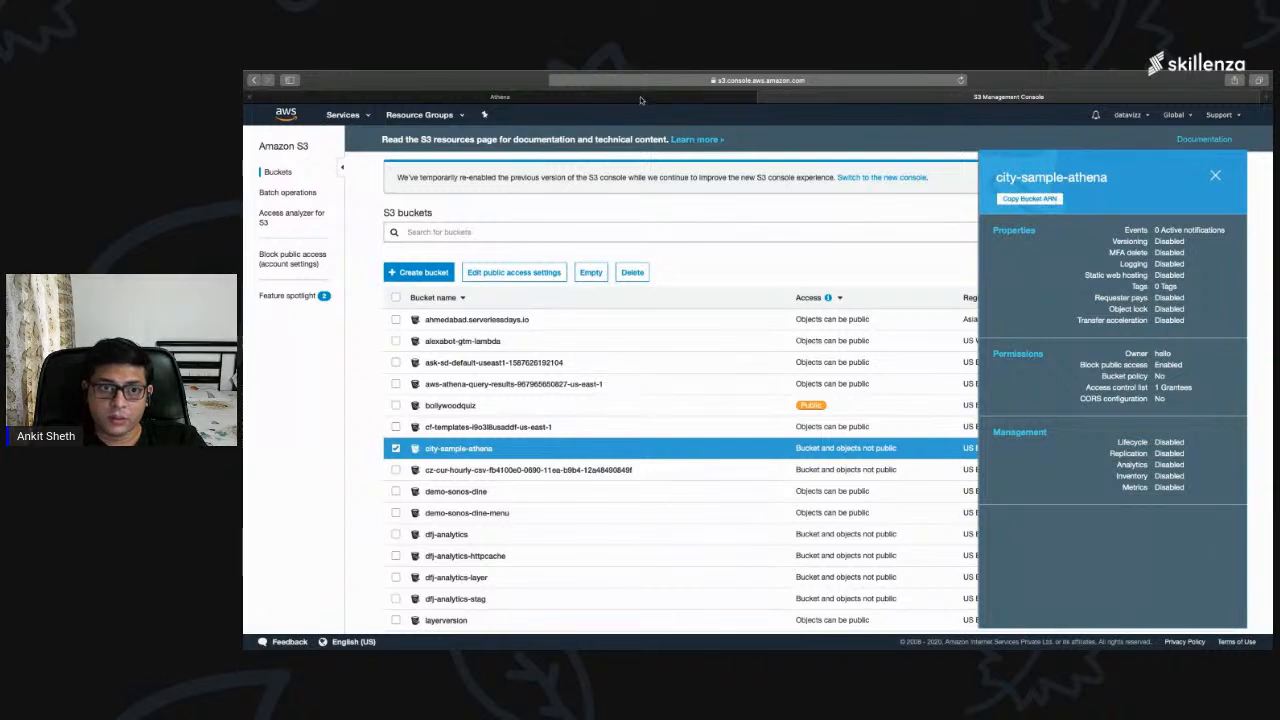
# Step: In the Athena table setup, set the location of the input data set to s3://city-sample-athena, using the copied ARN
pyautogui.click(683, 97)
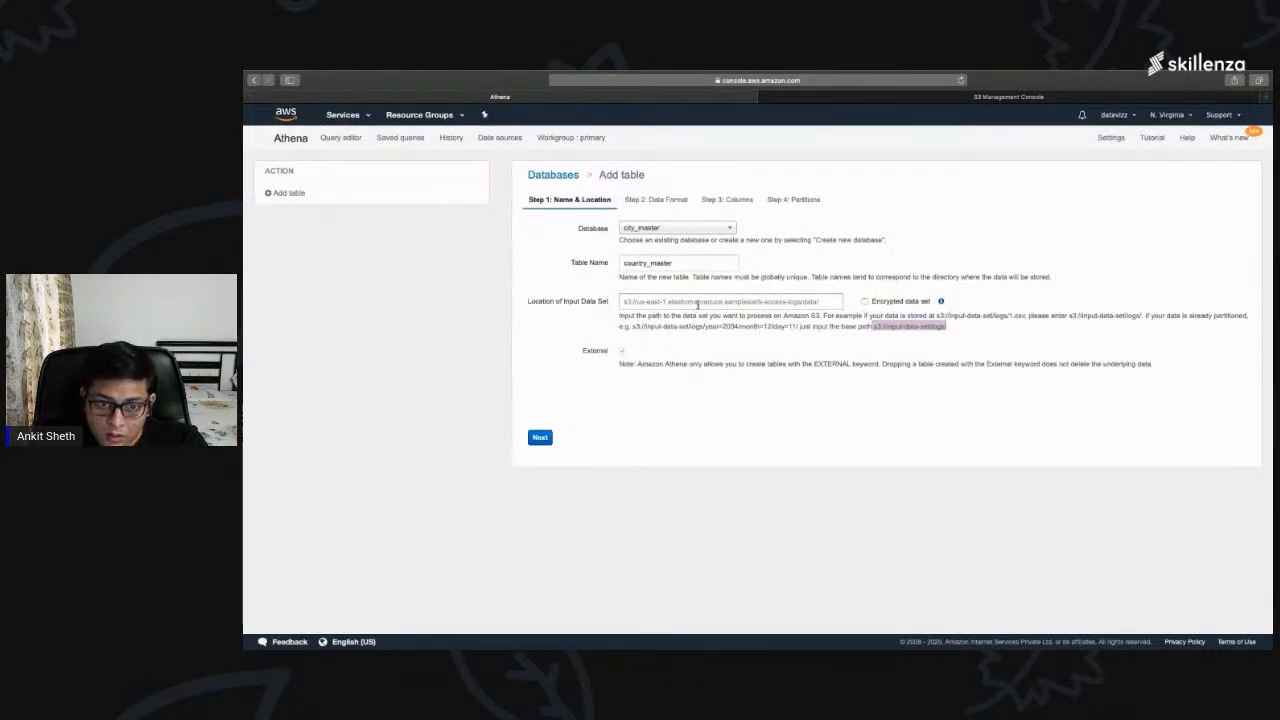
pyautogui.click(698, 304)
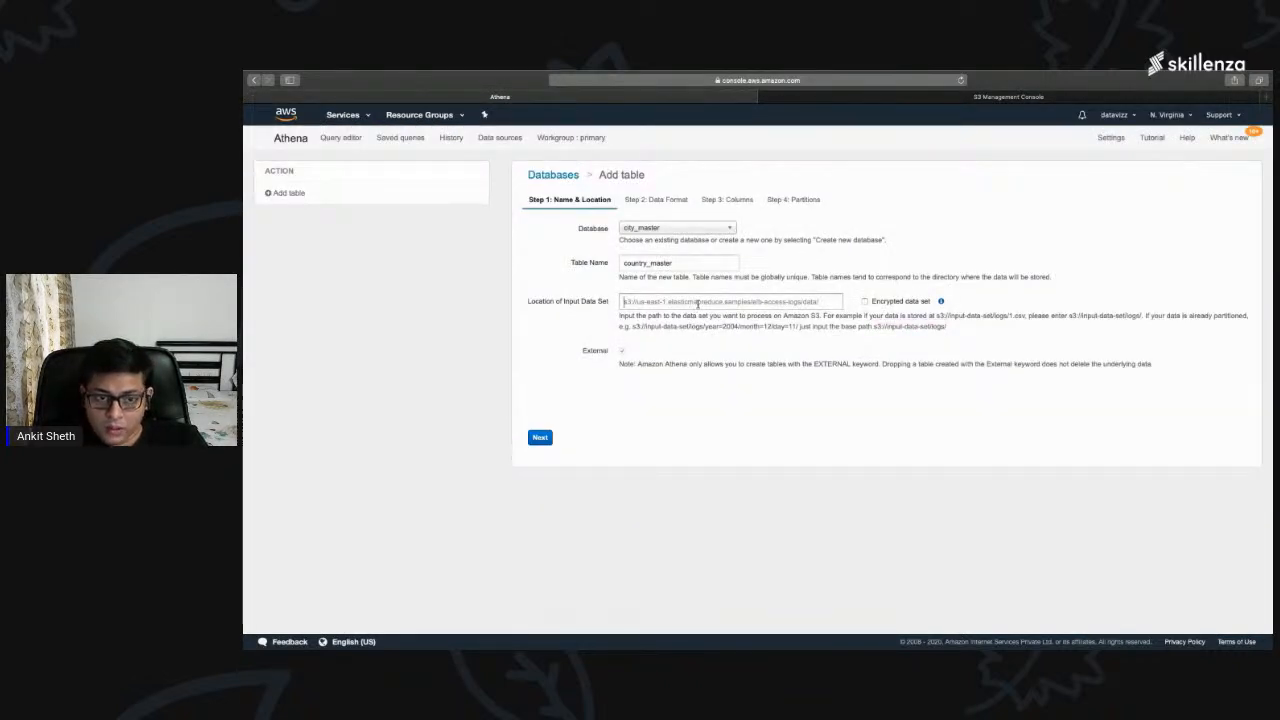
pyautogui.write('arn:aws:s3:::city-sample-athena')
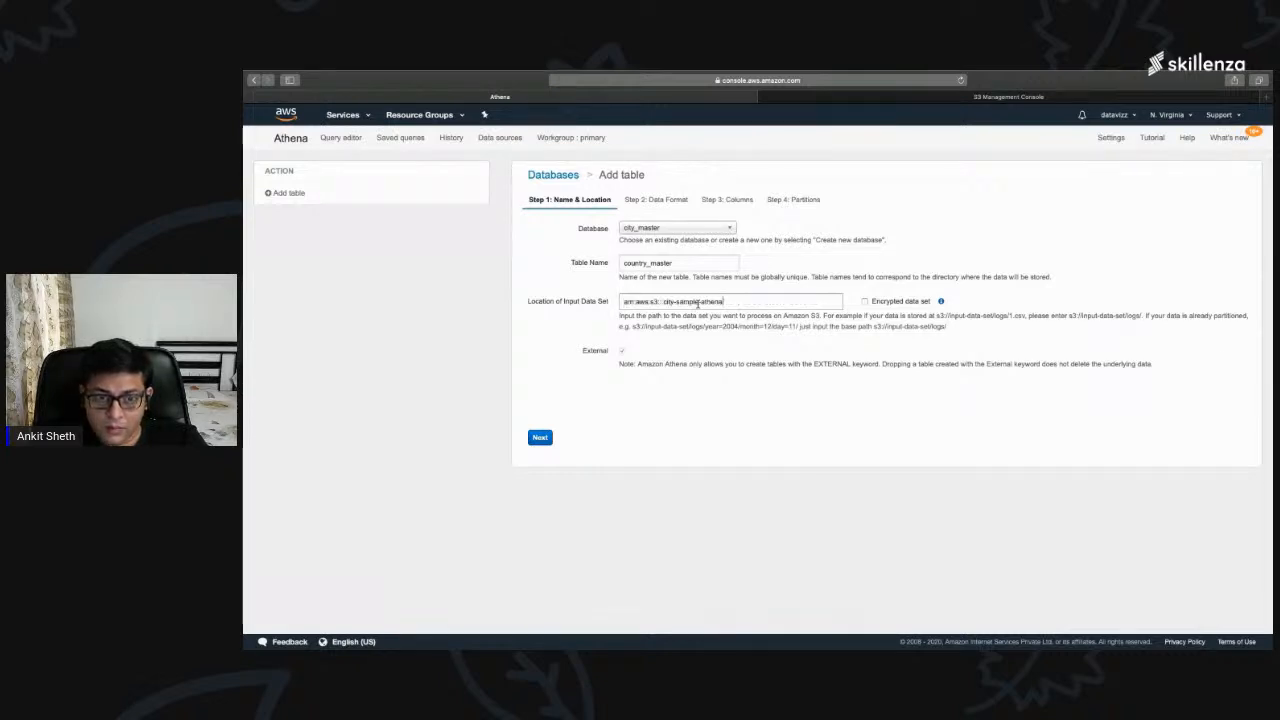
pyautogui.moveTo(664, 301); pyautogui.dragTo(604, 305)
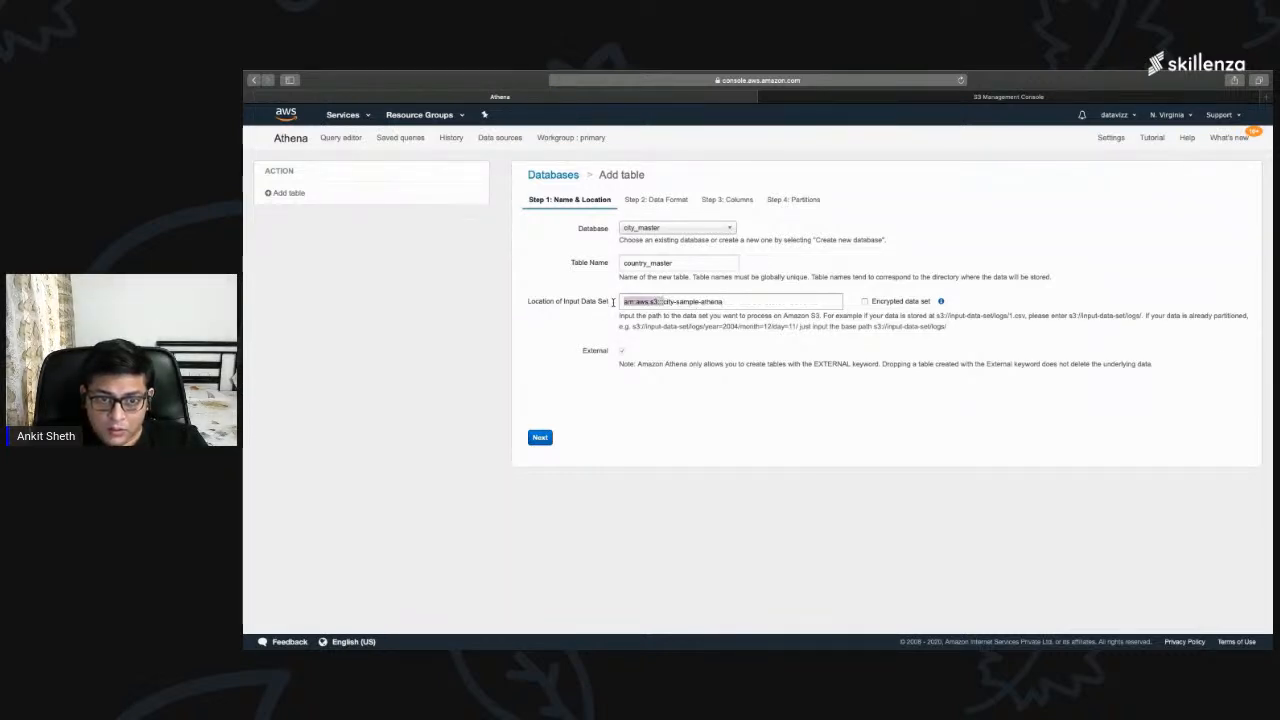
pyautogui.write('s3:////')
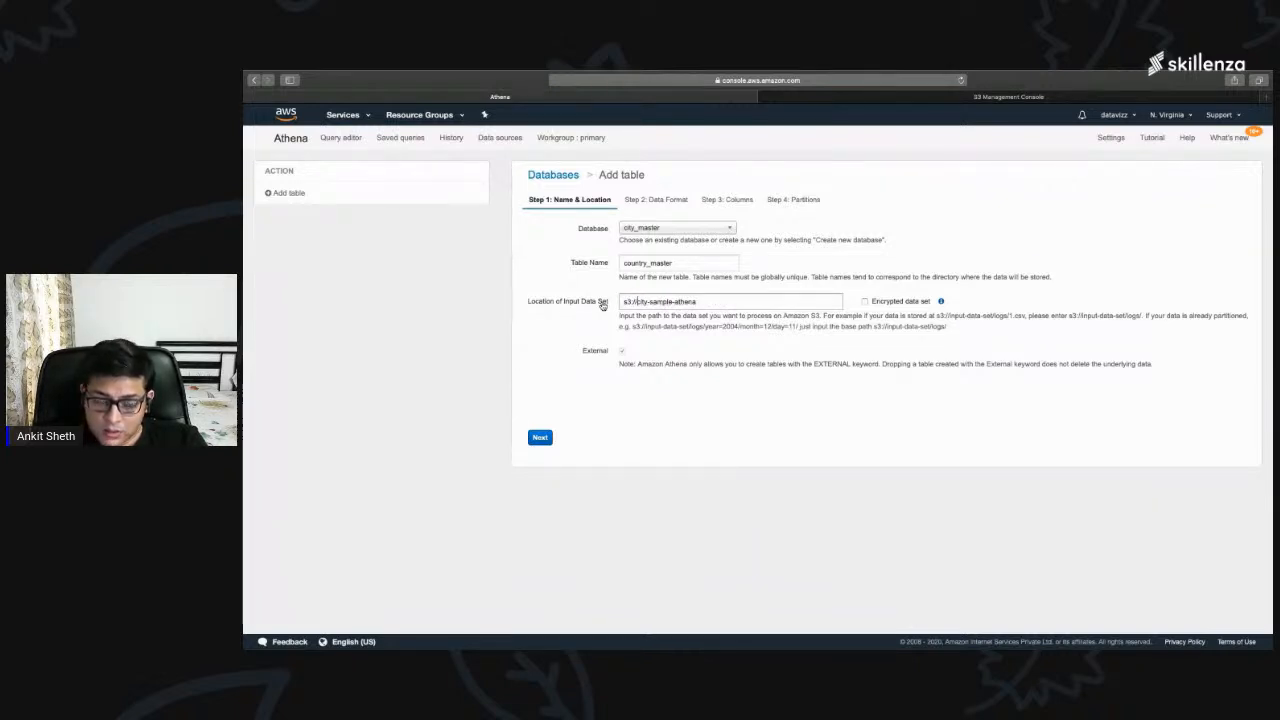
# Step: Check which CSV files the city-sample-athena bucket holds in the S3 console, and return to the Athena table setup
pyautogui.moveTo(637, 301); pyautogui.dragTo(698, 301)
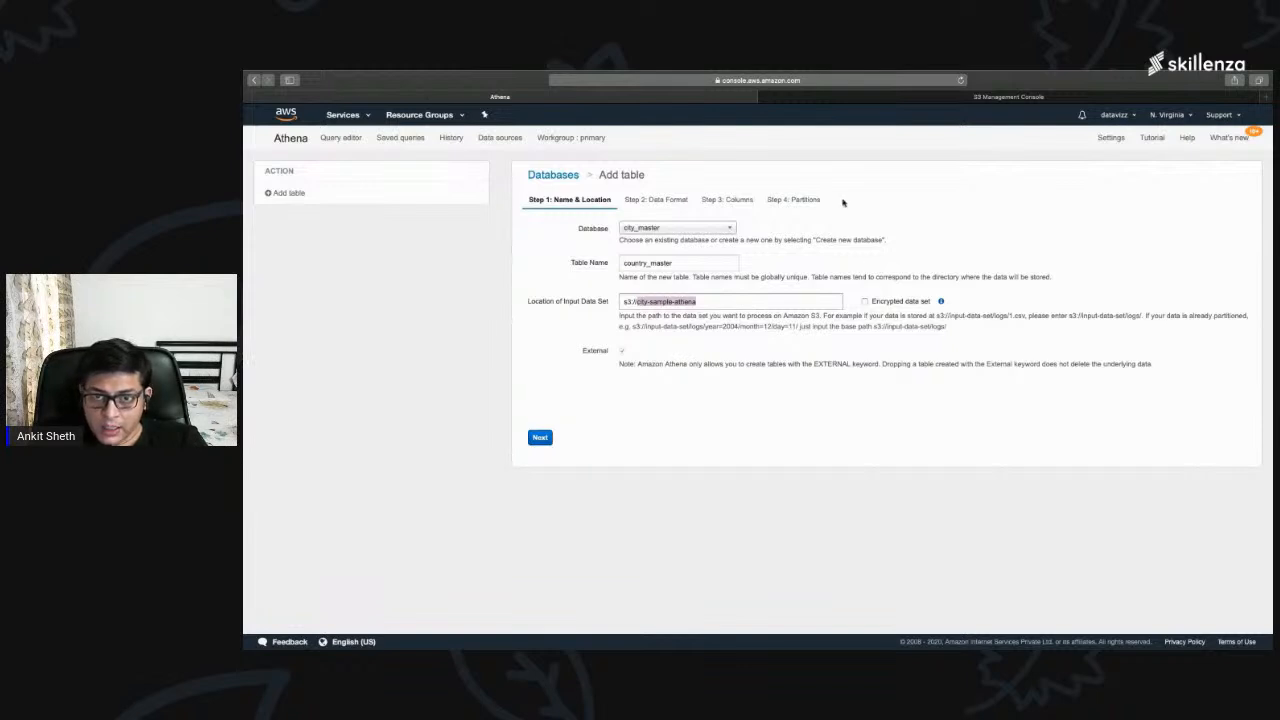
pyautogui.click(823, 98)
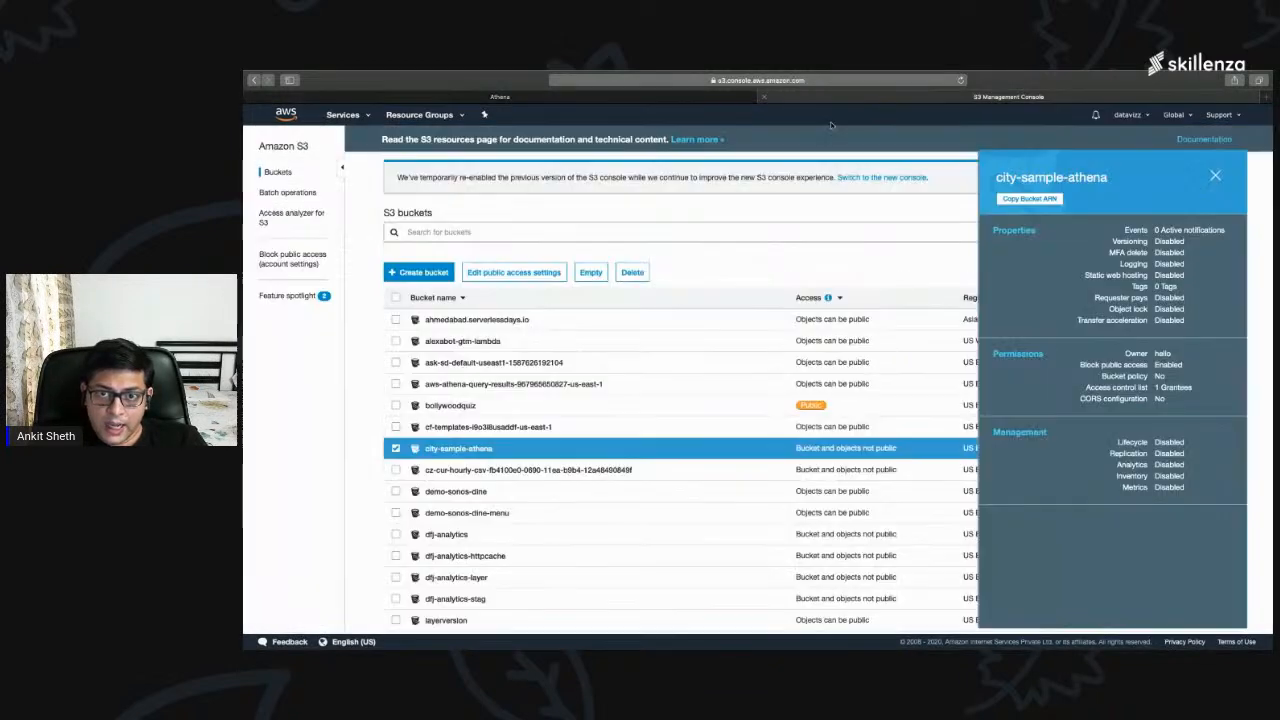
pyautogui.click(468, 449)
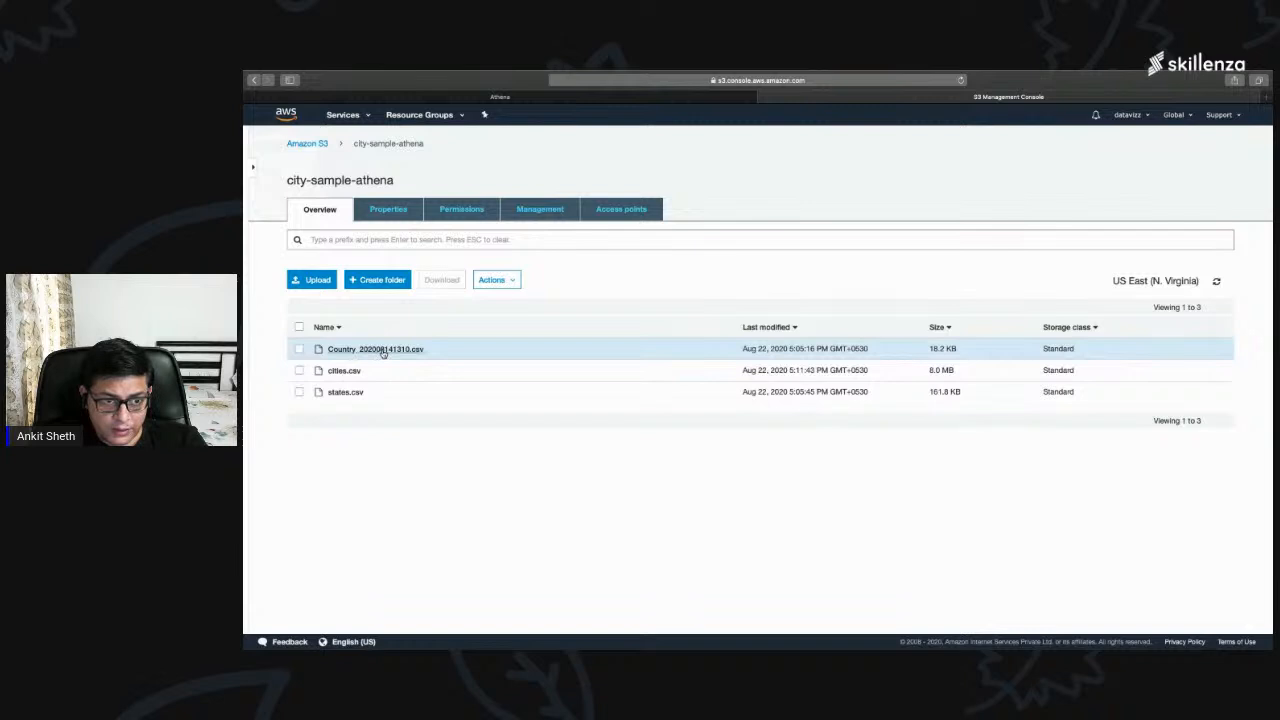
pyautogui.click(605, 98)
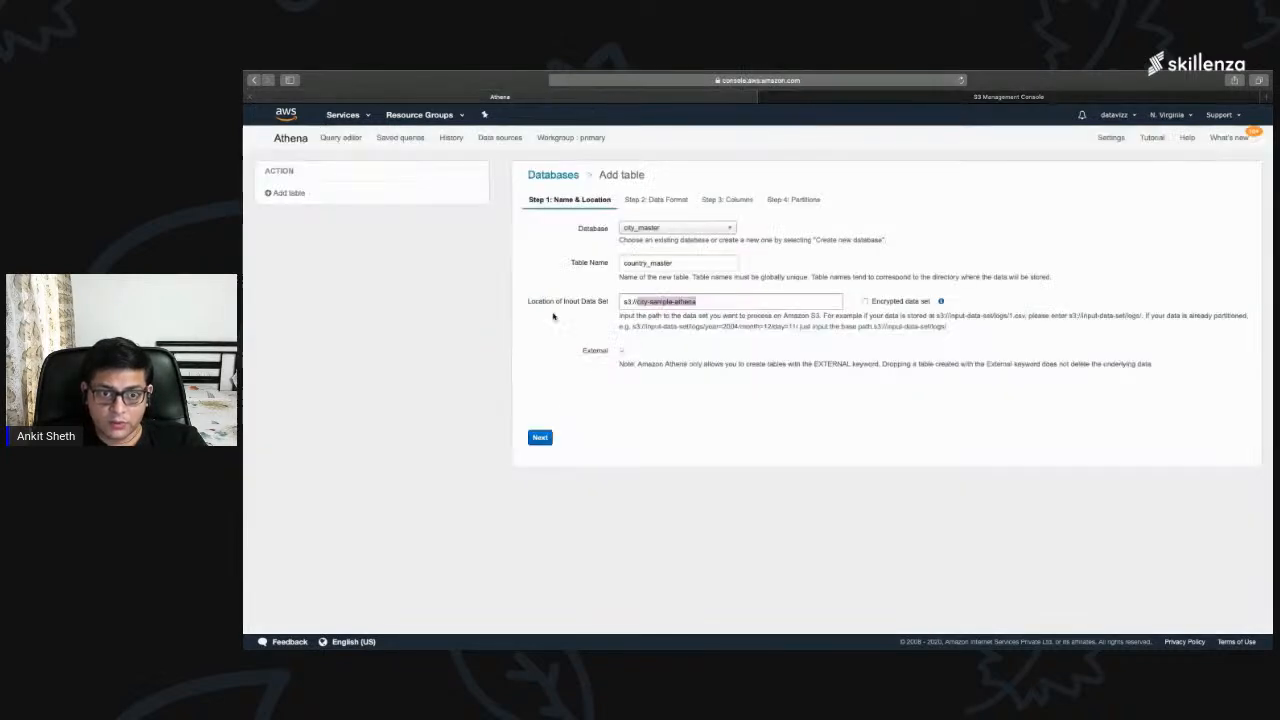
# Step: Submit the table name and the input location in valid S3 folder format, and choose CSV as the data format
pyautogui.click(541, 437)
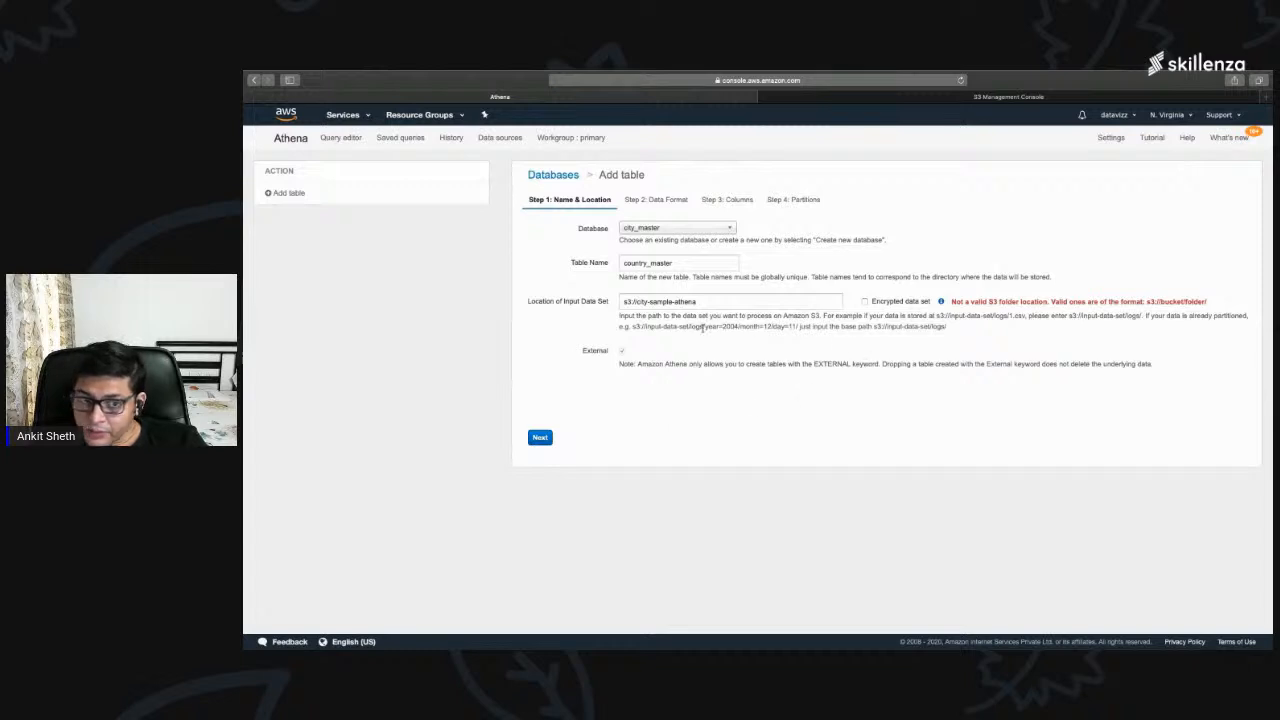
pyautogui.click(538, 437)
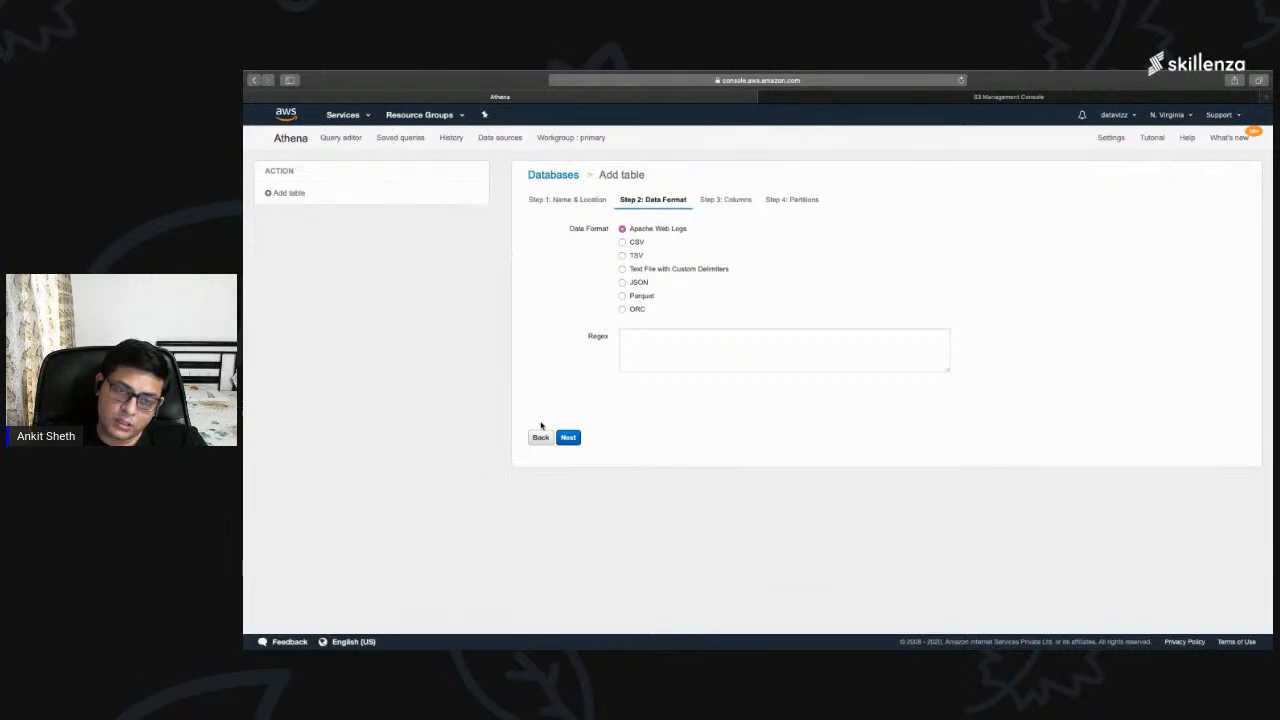
pyautogui.click(623, 243)
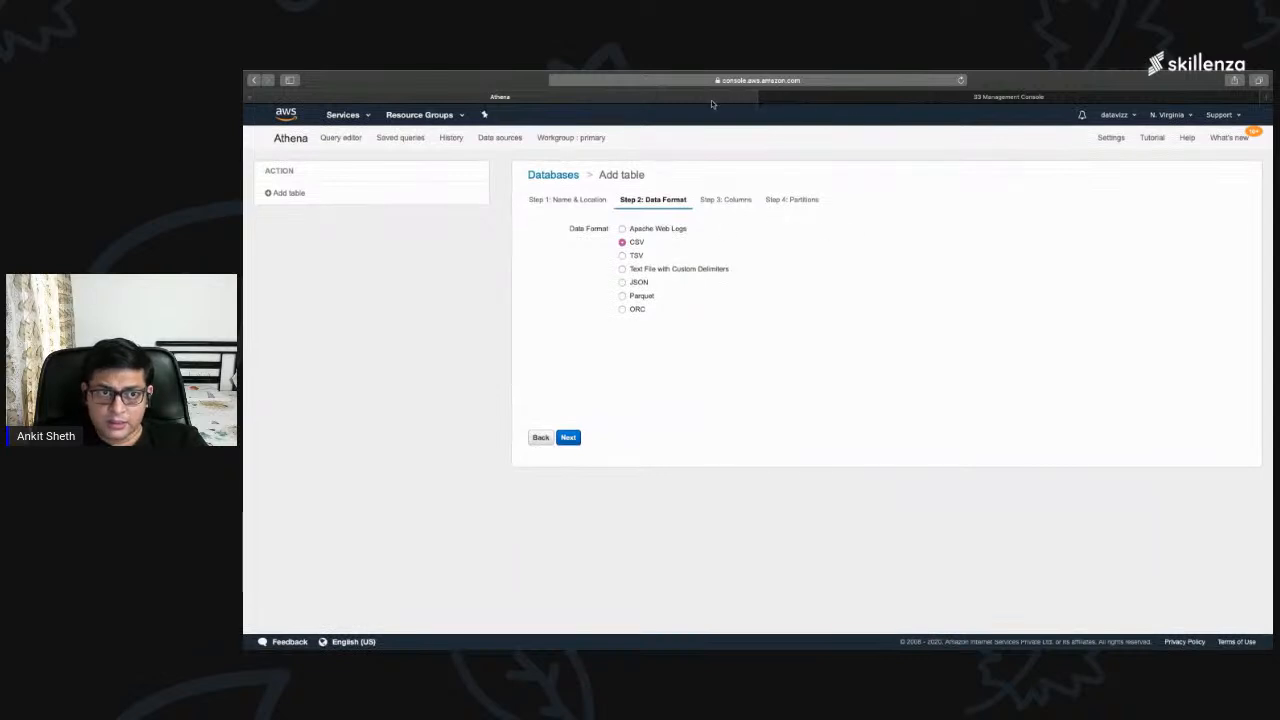
# Step: In the S3 console, delete cities.csv and states.csv from the city-sample-athena bucket
pyautogui.click(792, 99)
pyautogui.click(299, 370)
pyautogui.click(299, 391)
pyautogui.click(494, 280)
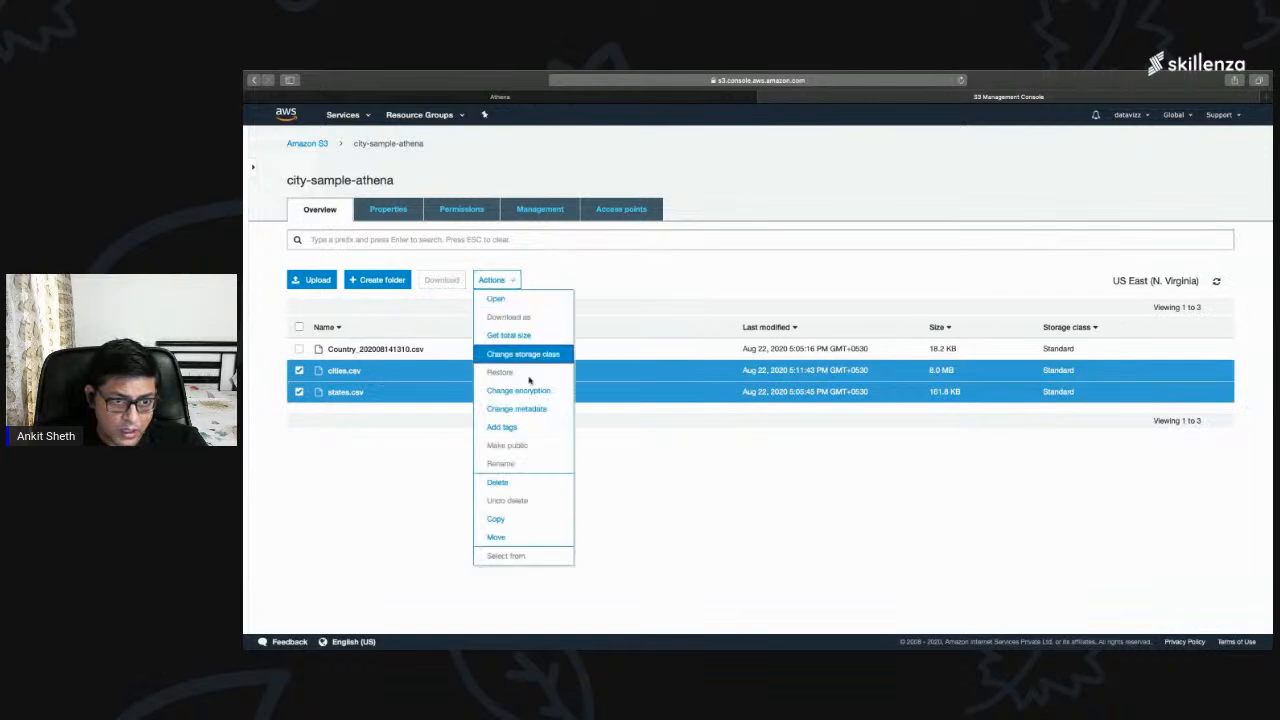
pyautogui.click(528, 488)
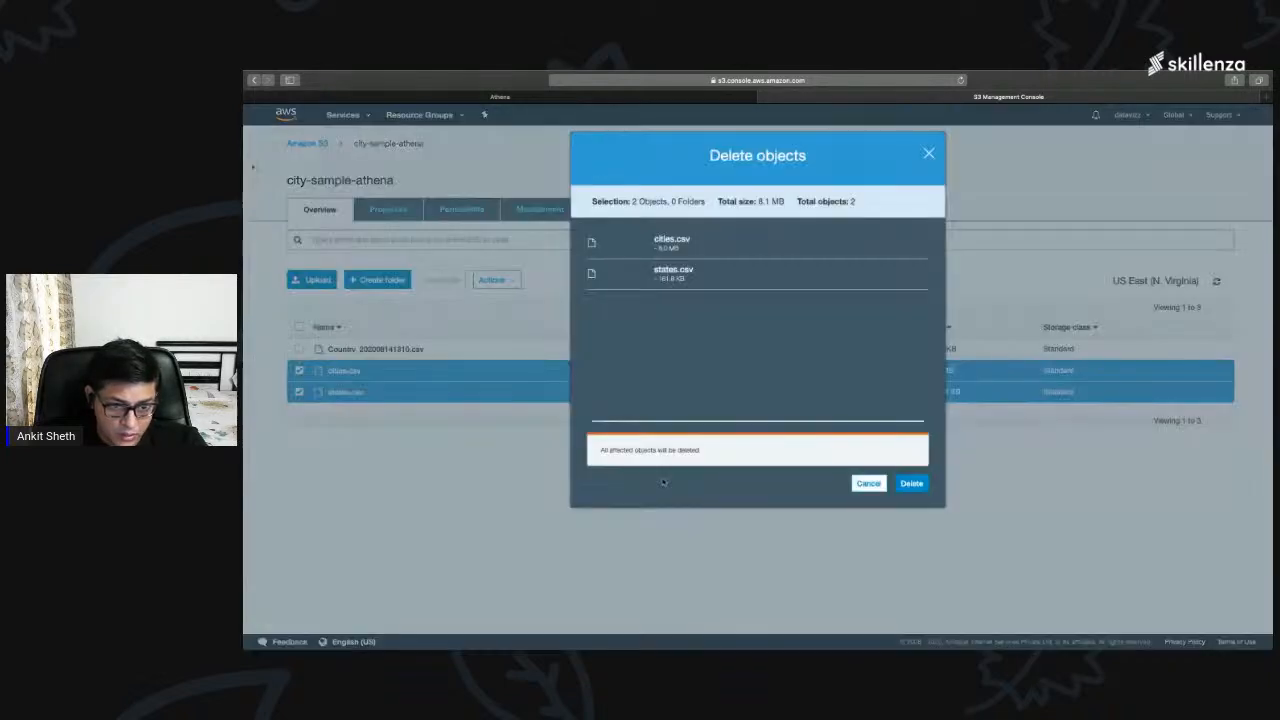
pyautogui.click(905, 486)
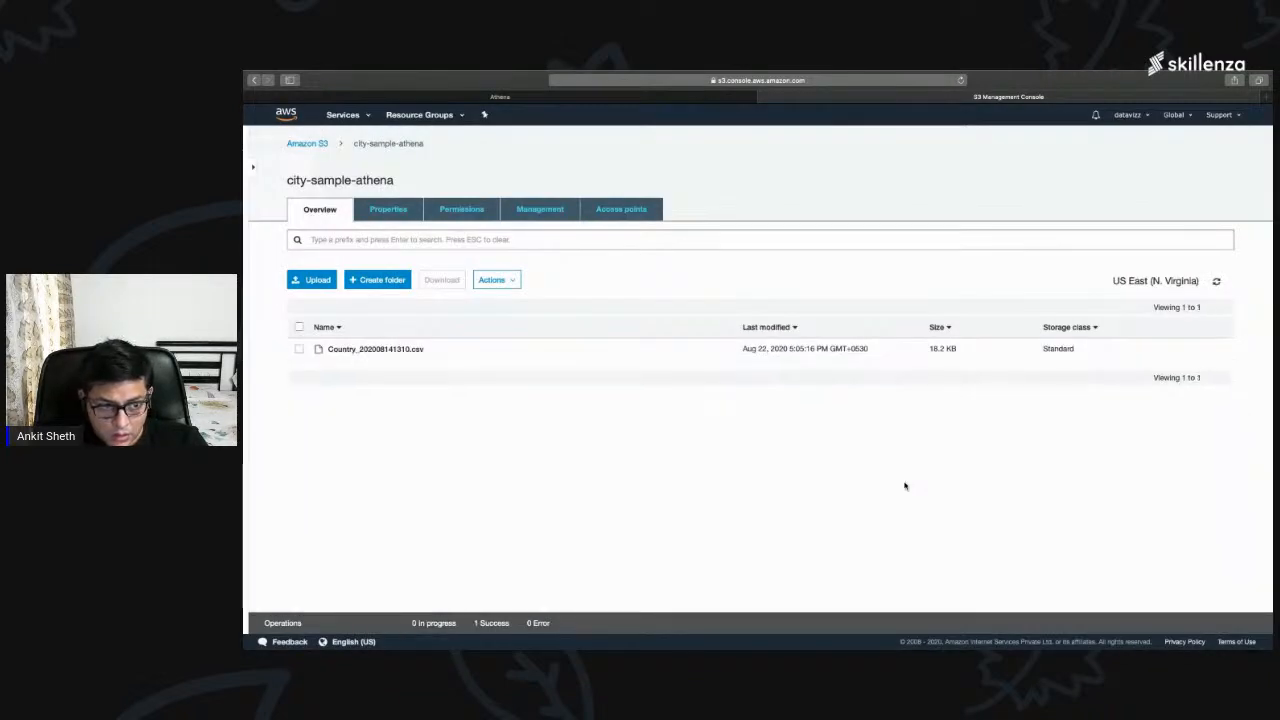
# Step: Return to the Athena table setup, continue to the column definitions and name the first column CountryName
pyautogui.click(609, 97)
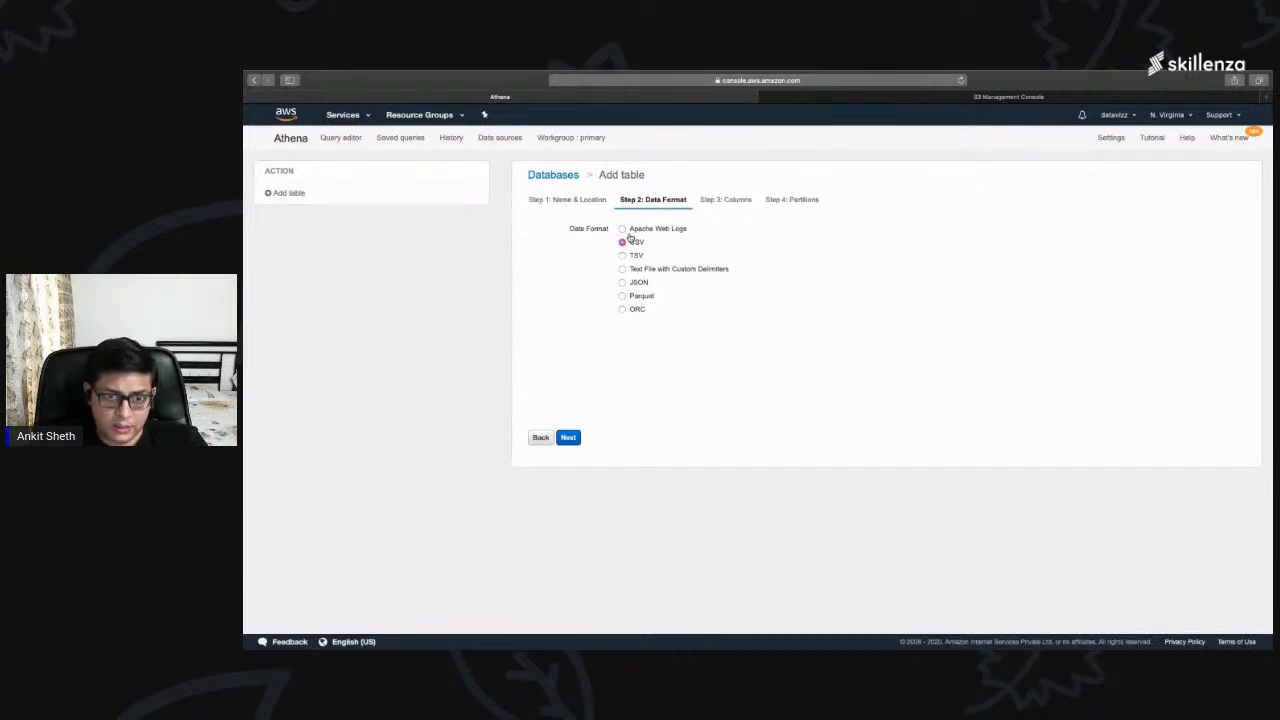
pyautogui.click(567, 437)
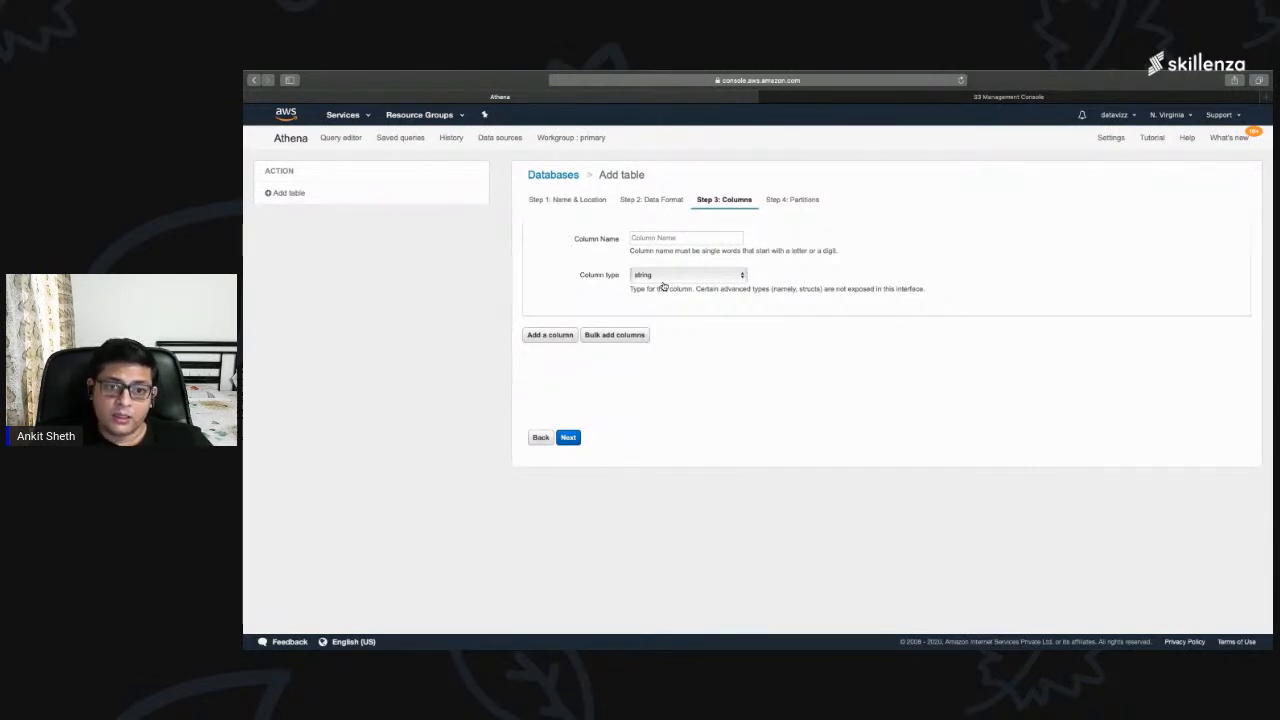
pyautogui.click(650, 240)
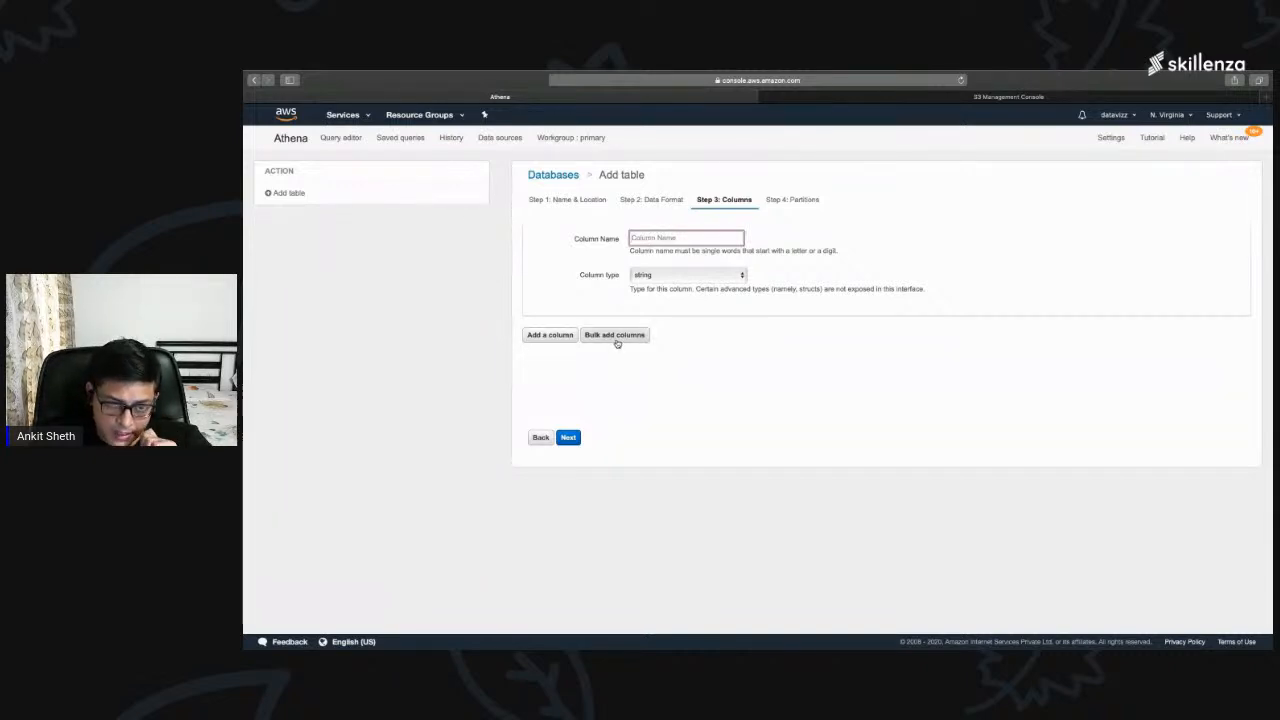
pyautogui.write('CountryName')
# Step: Add a second column named ISO2 with the type string
pyautogui.click(549, 335)
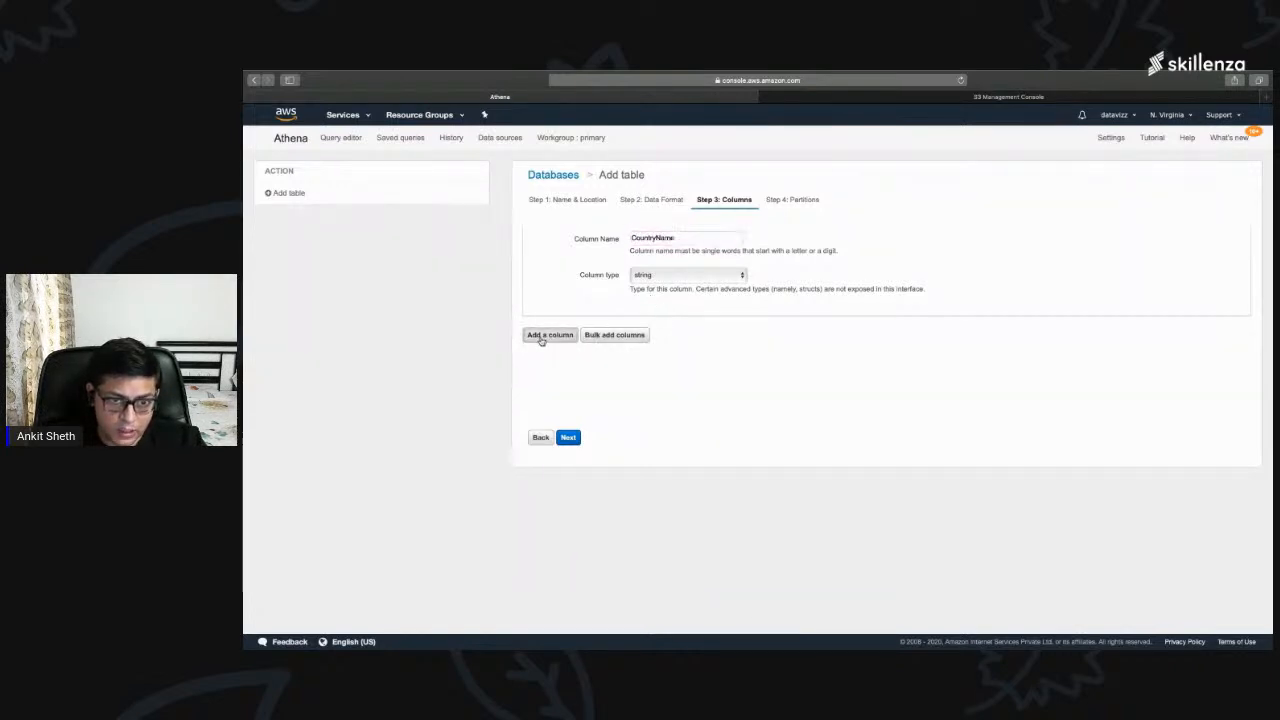
pyautogui.click(655, 343)
pyautogui.write('ISO2')
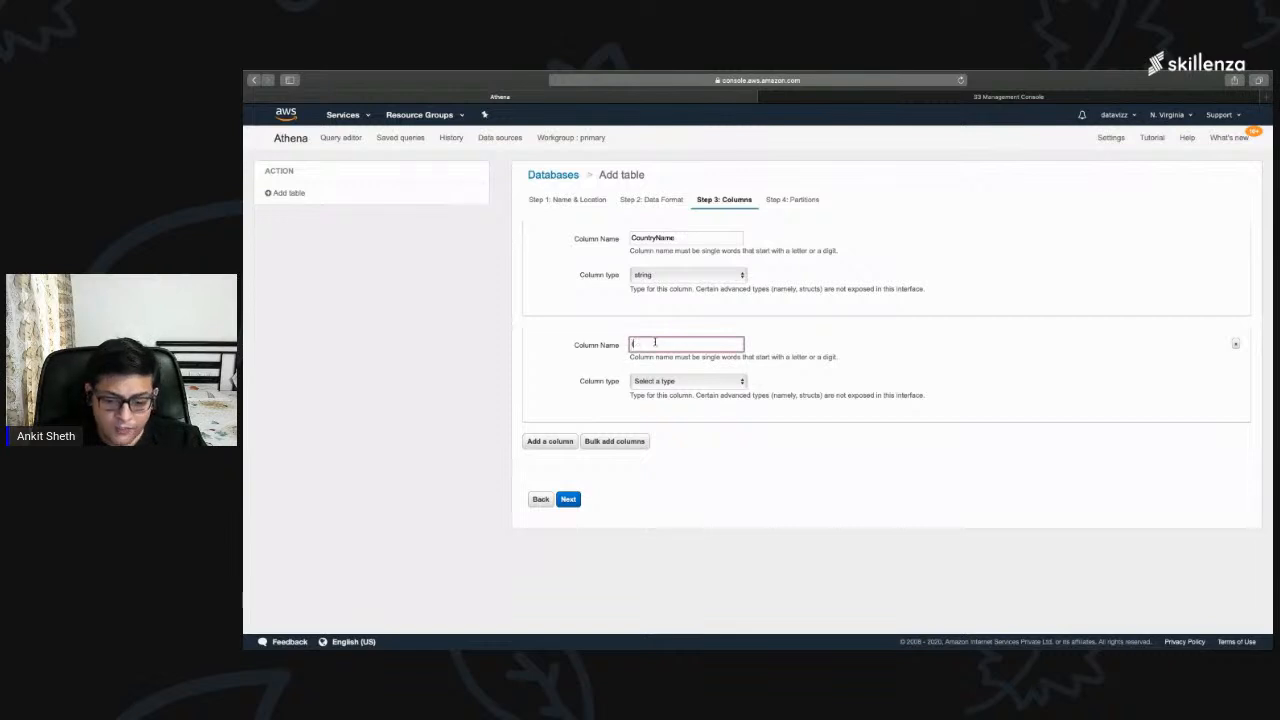
pyautogui.press('Tab')
pyautogui.write('string')
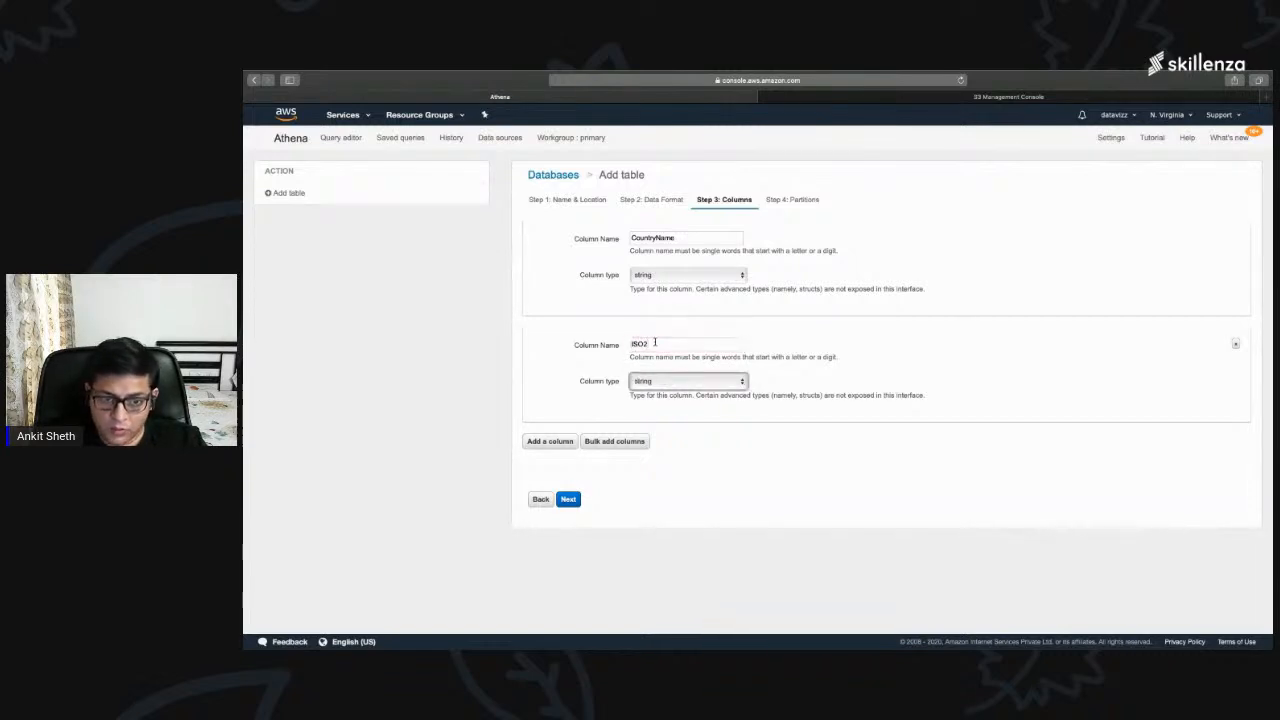
# Step: Add a third column named ISO3 with the type string
pyautogui.click(549, 441)
pyautogui.click(662, 451)
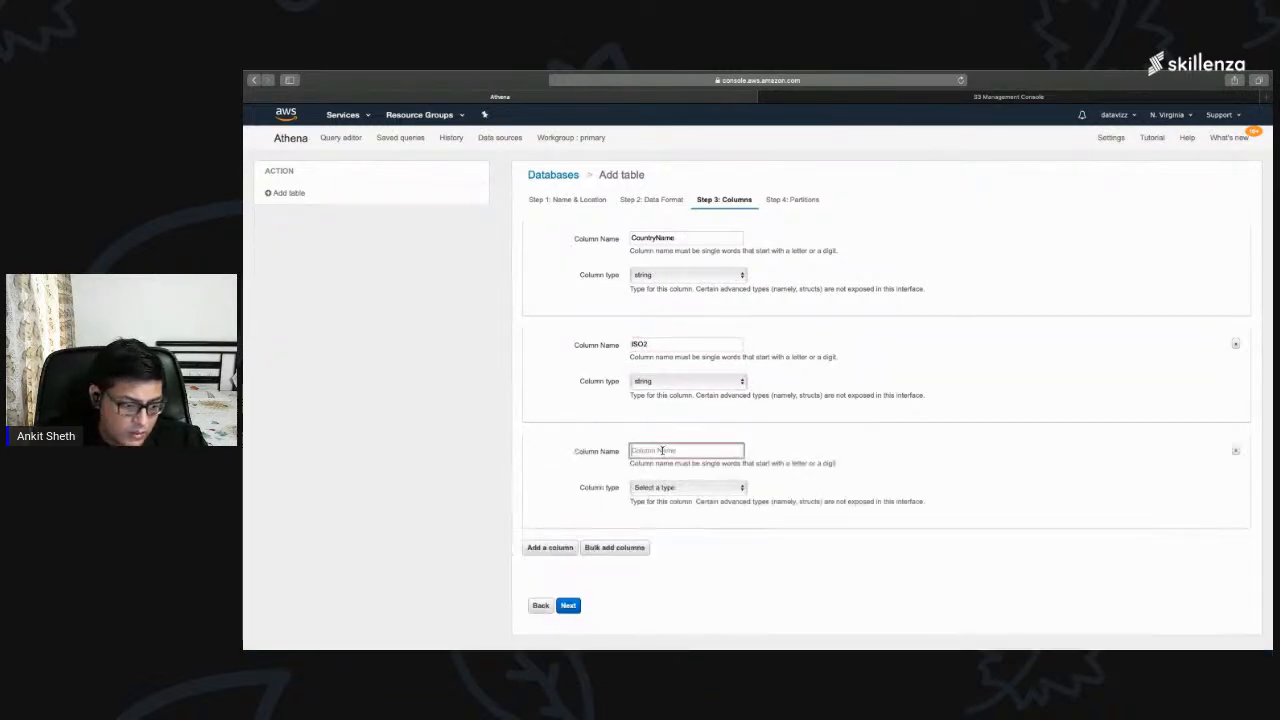
pyautogui.write('ISO3')
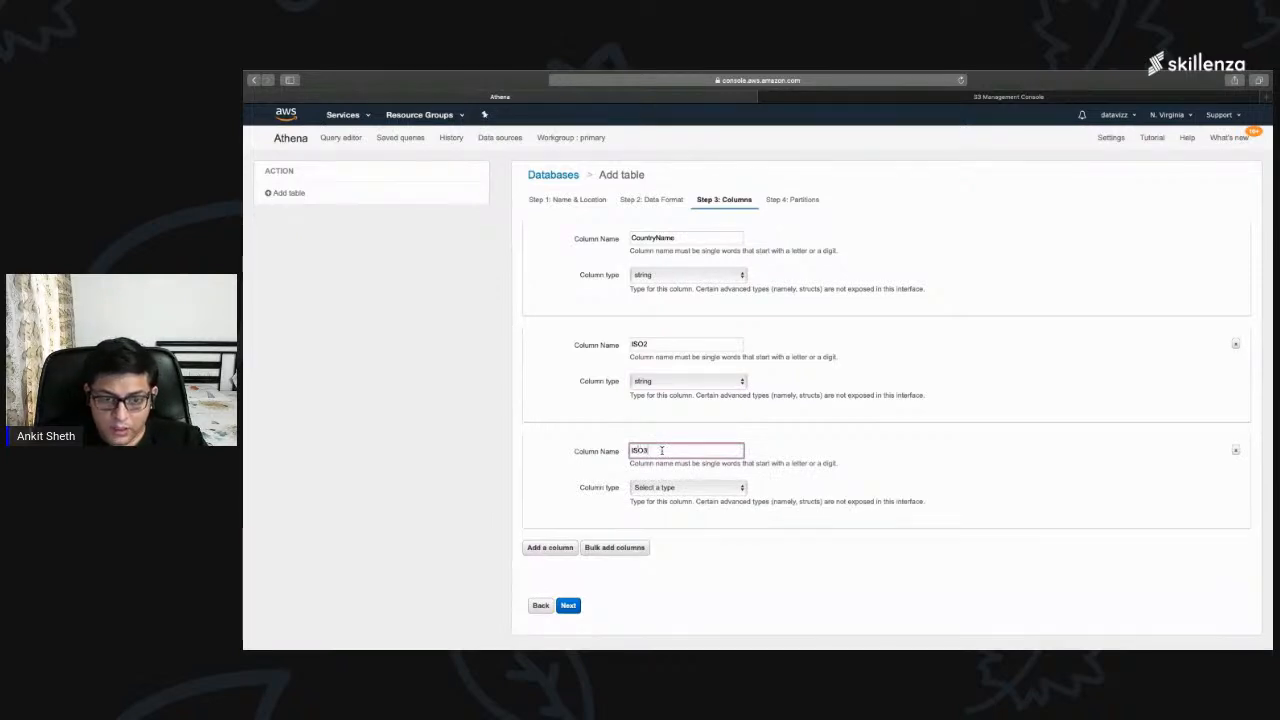
pyautogui.click(664, 490)
pyautogui.click(655, 498)
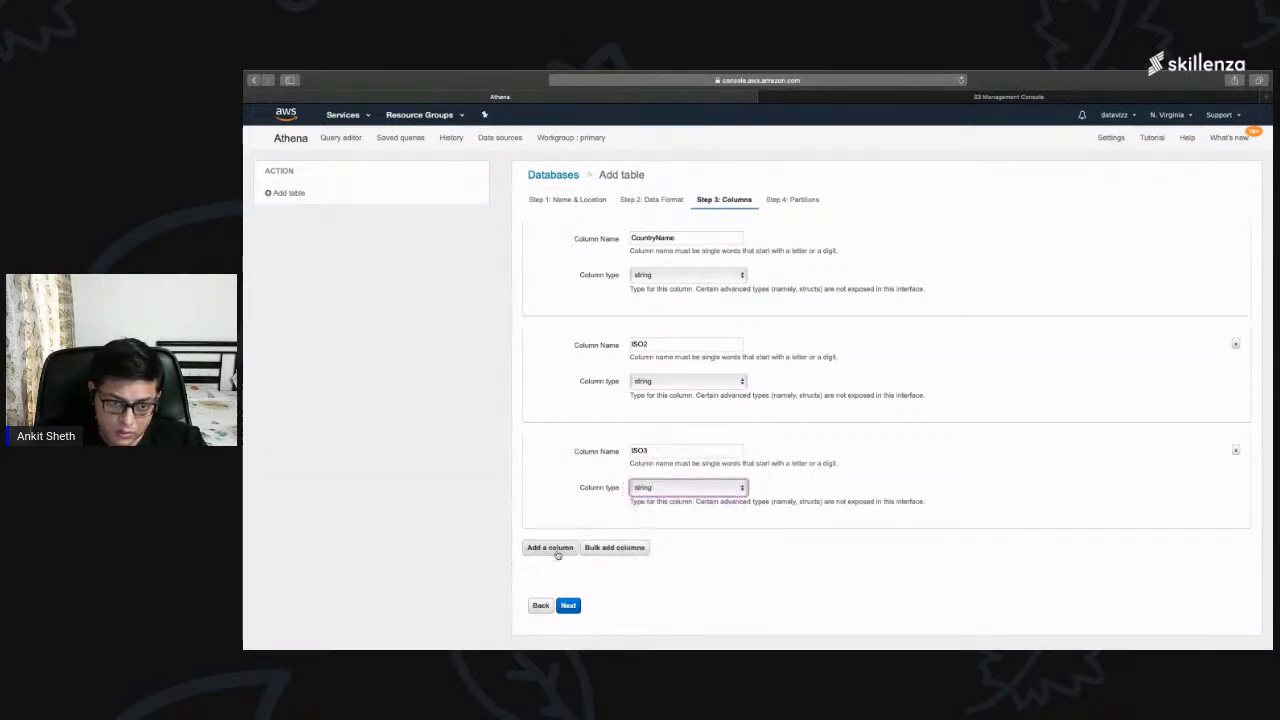
# Step: Add a fourth column named CountryCode with the type string
pyautogui.click(550, 547)
pyautogui.scroll(-3, 640, 500)
pyautogui.click(647, 434)
pyautogui.write('Coun')
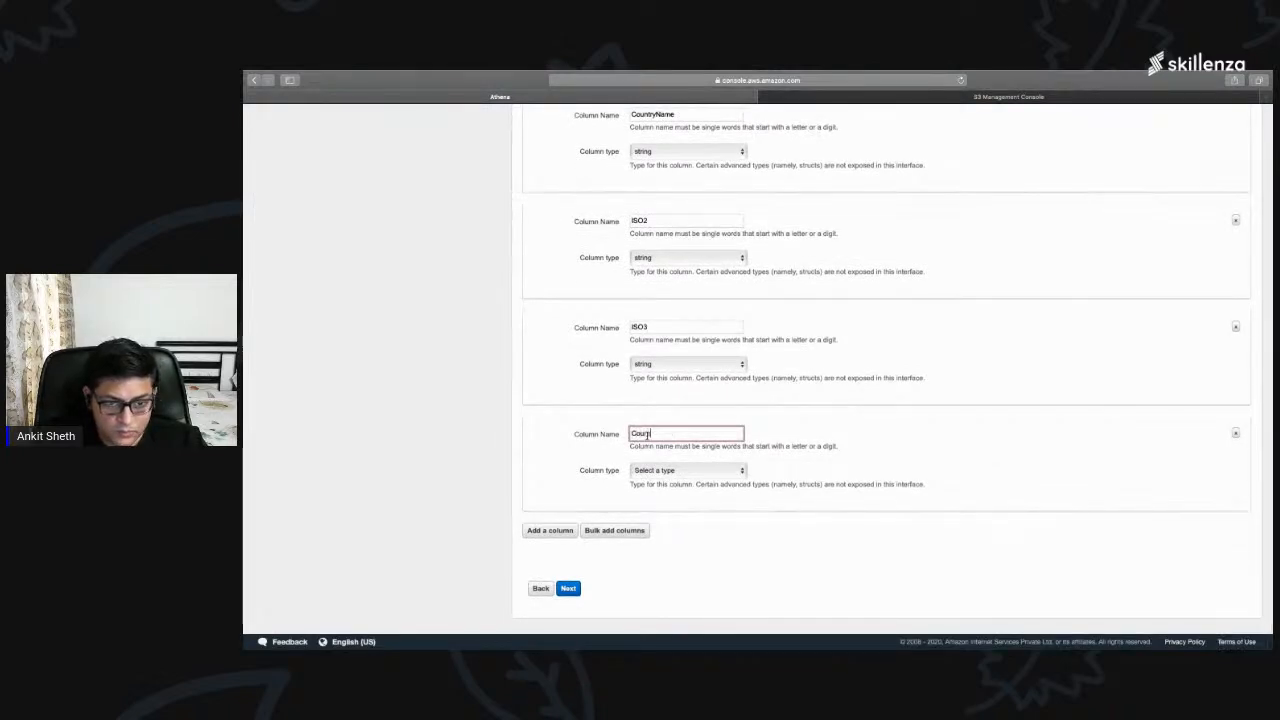
pyautogui.write('tryCode')
pyautogui.press('Tab')
pyautogui.click(658, 471)
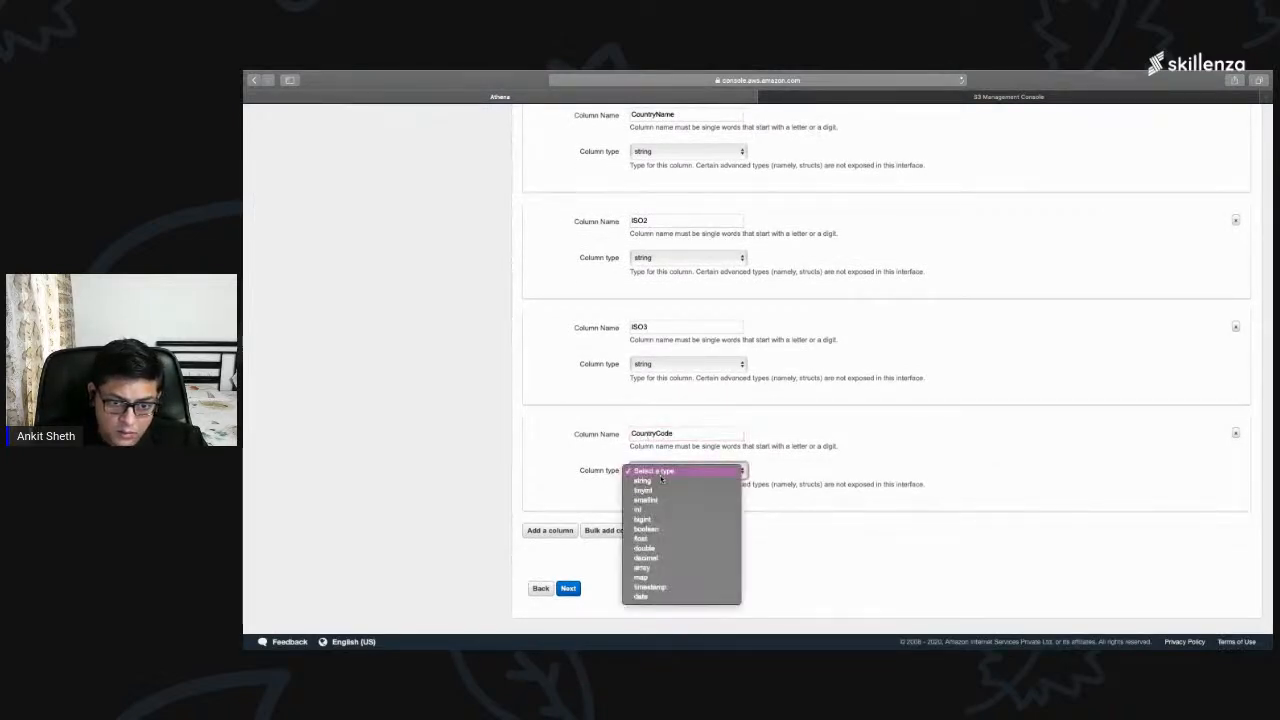
pyautogui.click(660, 482)
# Step: Add a fifth column named ContinentCode with the type string
pyautogui.click(550, 530)
pyautogui.scroll(-2, 620, 500)
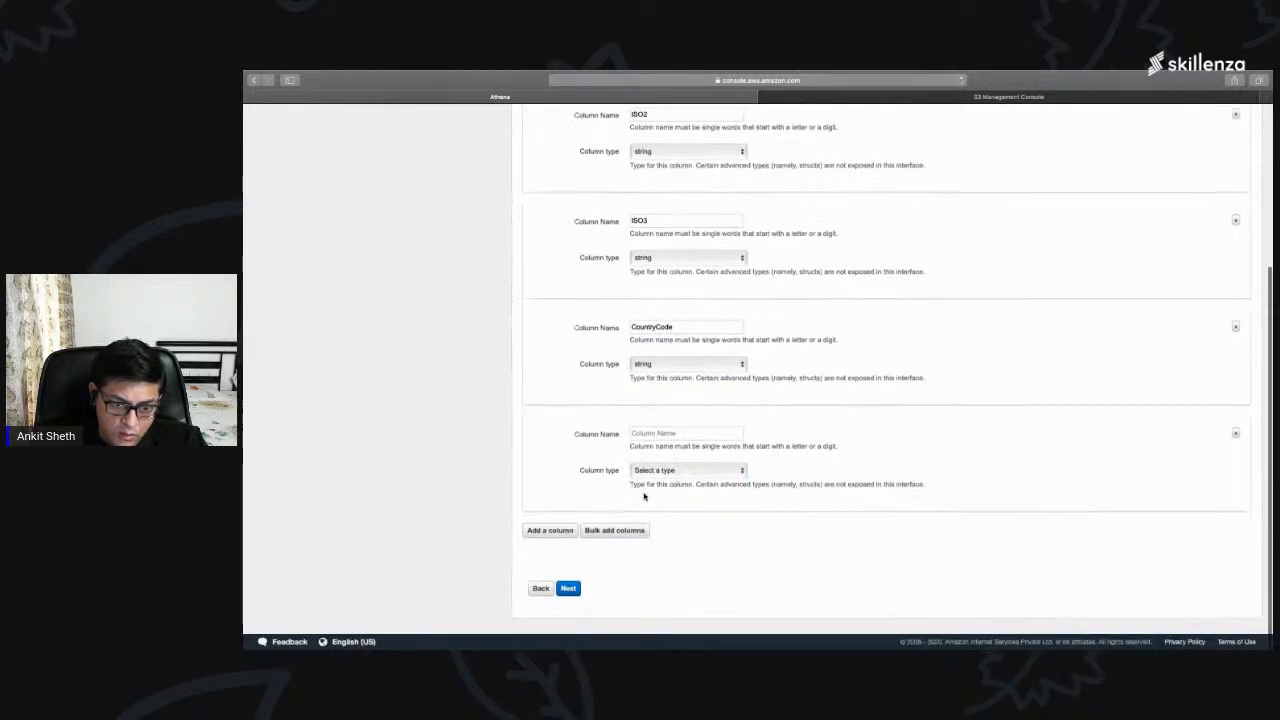
pyautogui.click(650, 433)
pyautogui.write('ContinentCode')
pyautogui.press('Tab')
pyautogui.press('s')
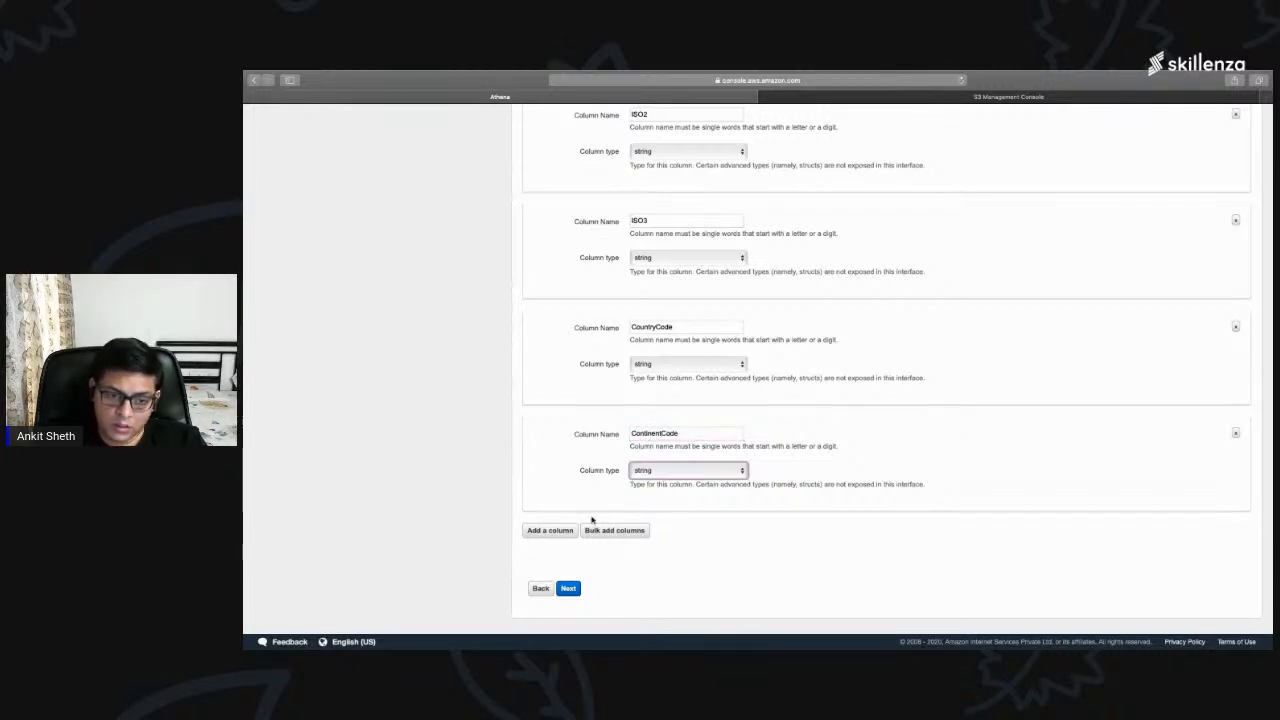
# Step: Add a sixth column named CreatAt with the type timestamp
pyautogui.click(549, 530)
pyautogui.scroll(-2, 666, 476)
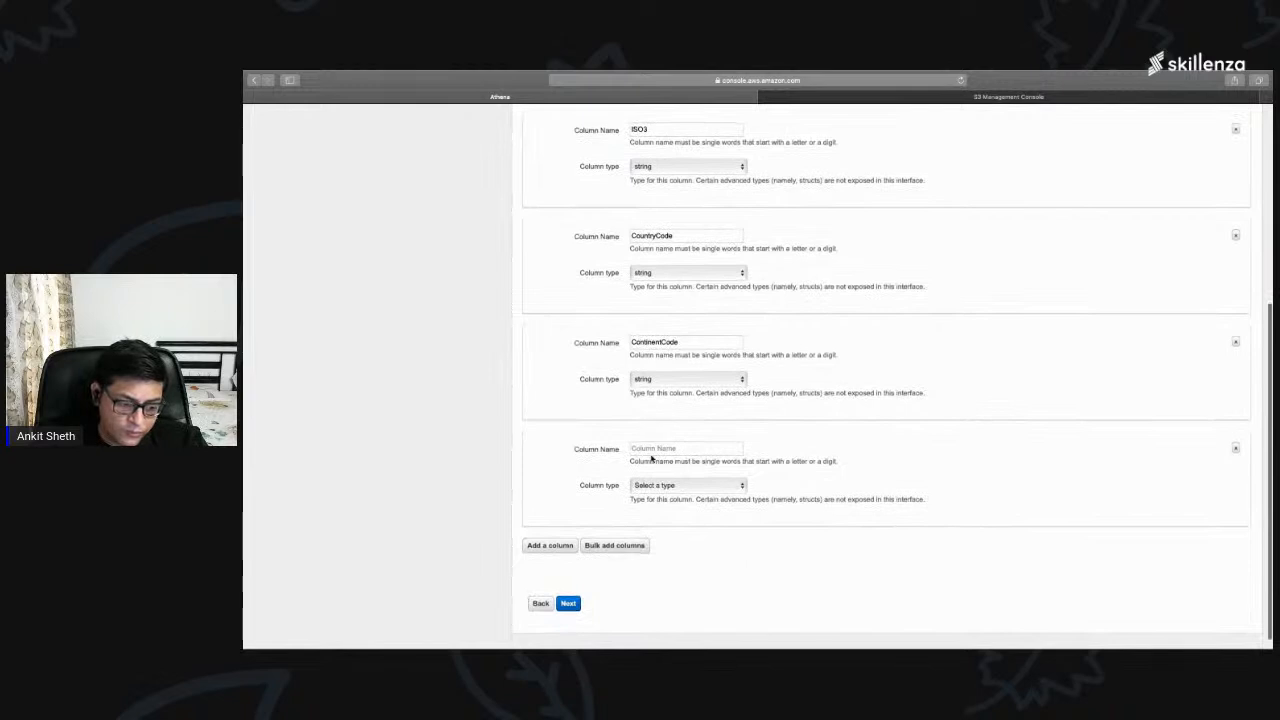
pyautogui.click(664, 449)
pyautogui.write('Cre')
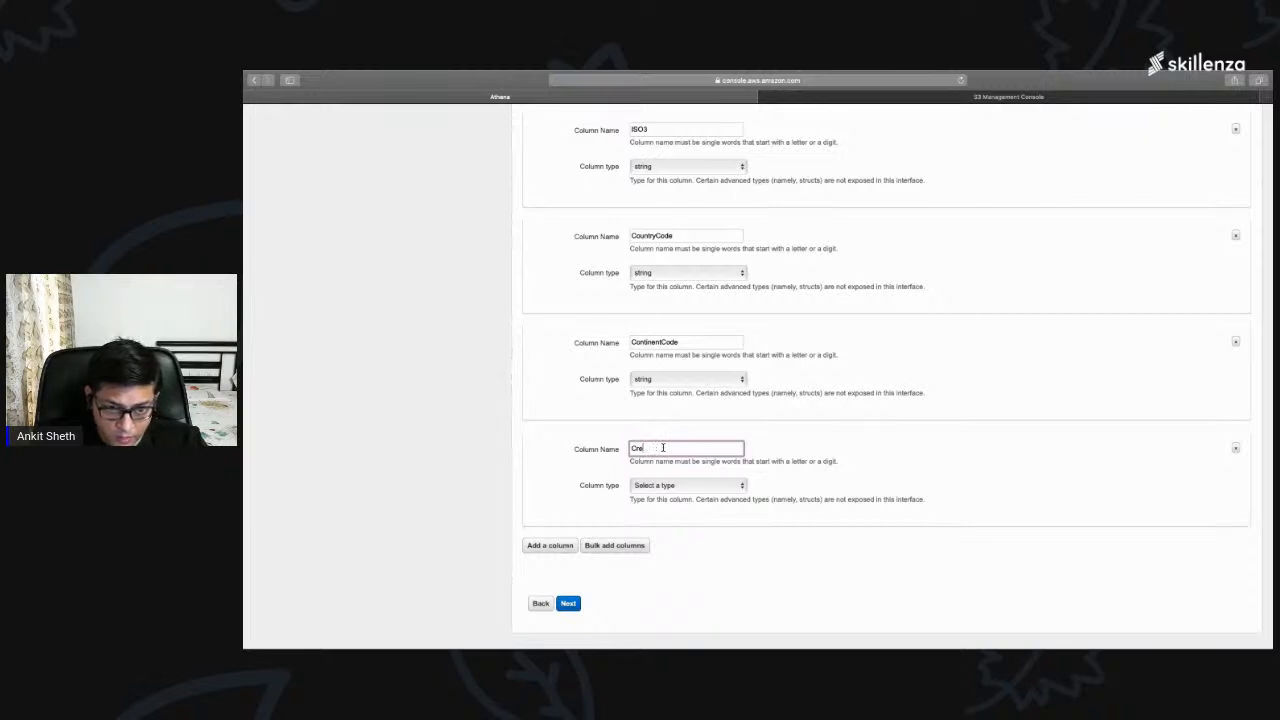
pyautogui.write('at')
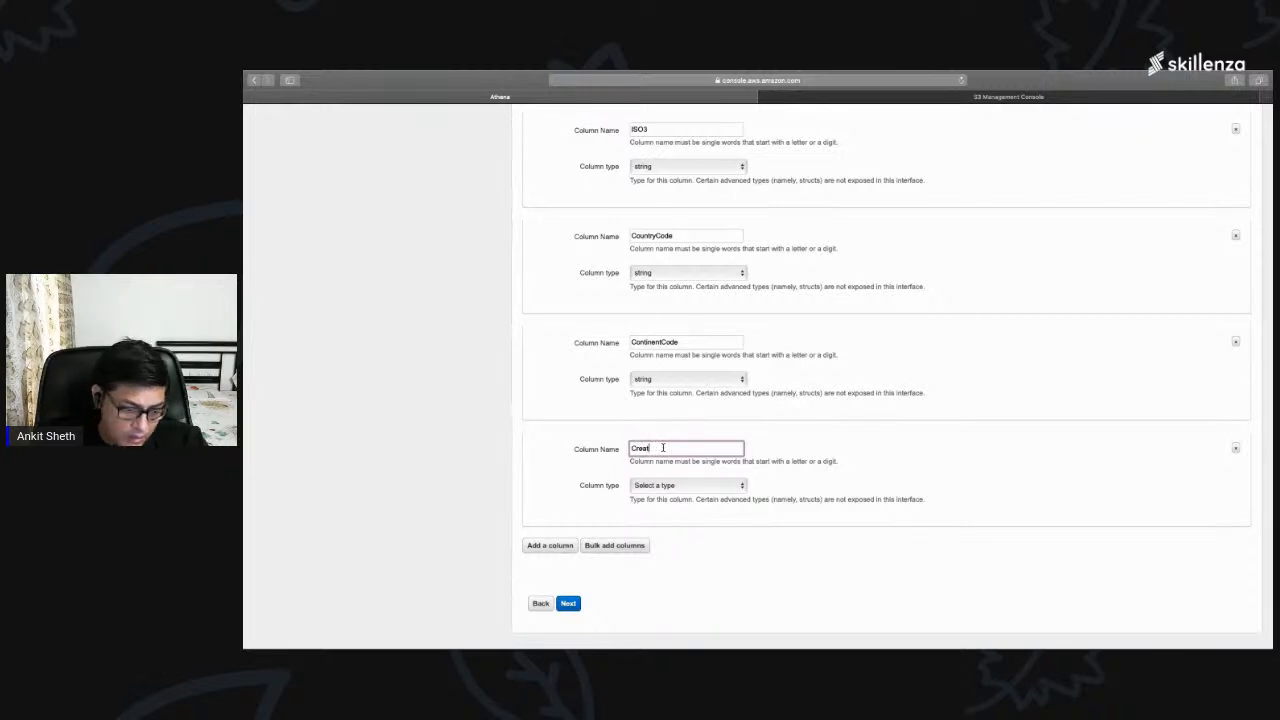
pyautogui.write('At')
pyautogui.press('Tab')
pyautogui.write('d')
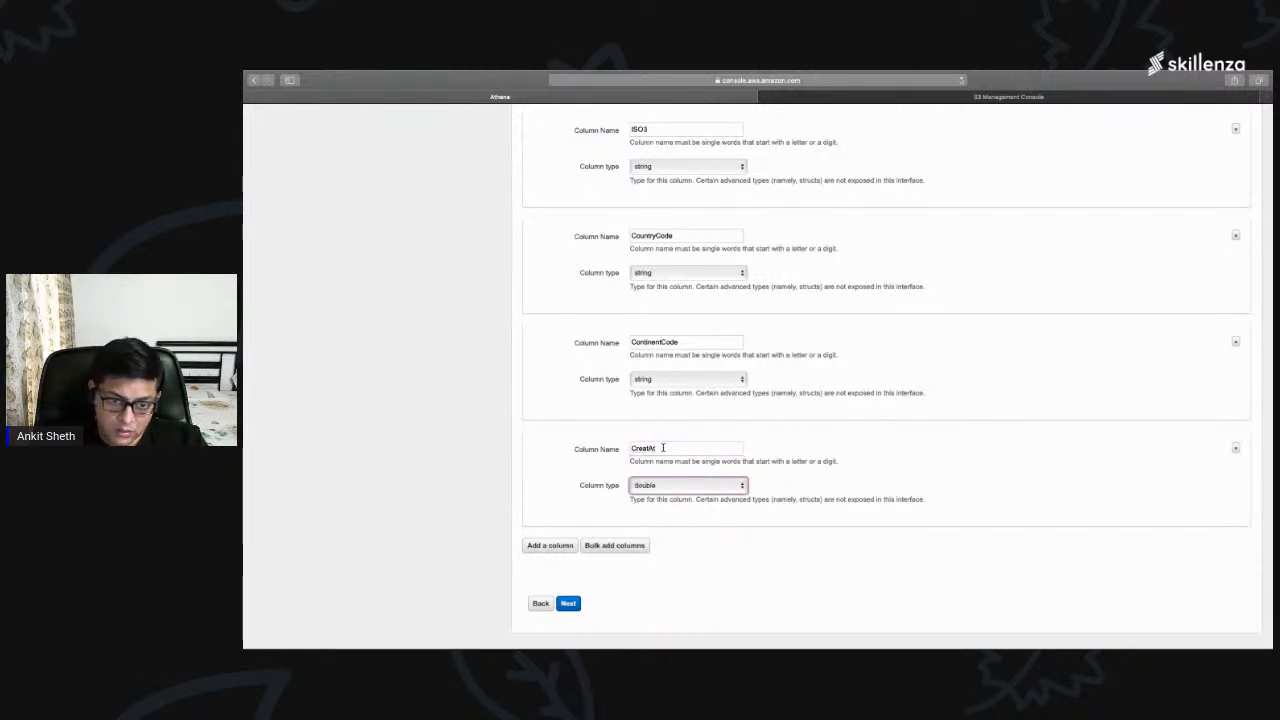
pyautogui.click(703, 484)
pyautogui.click(670, 527)
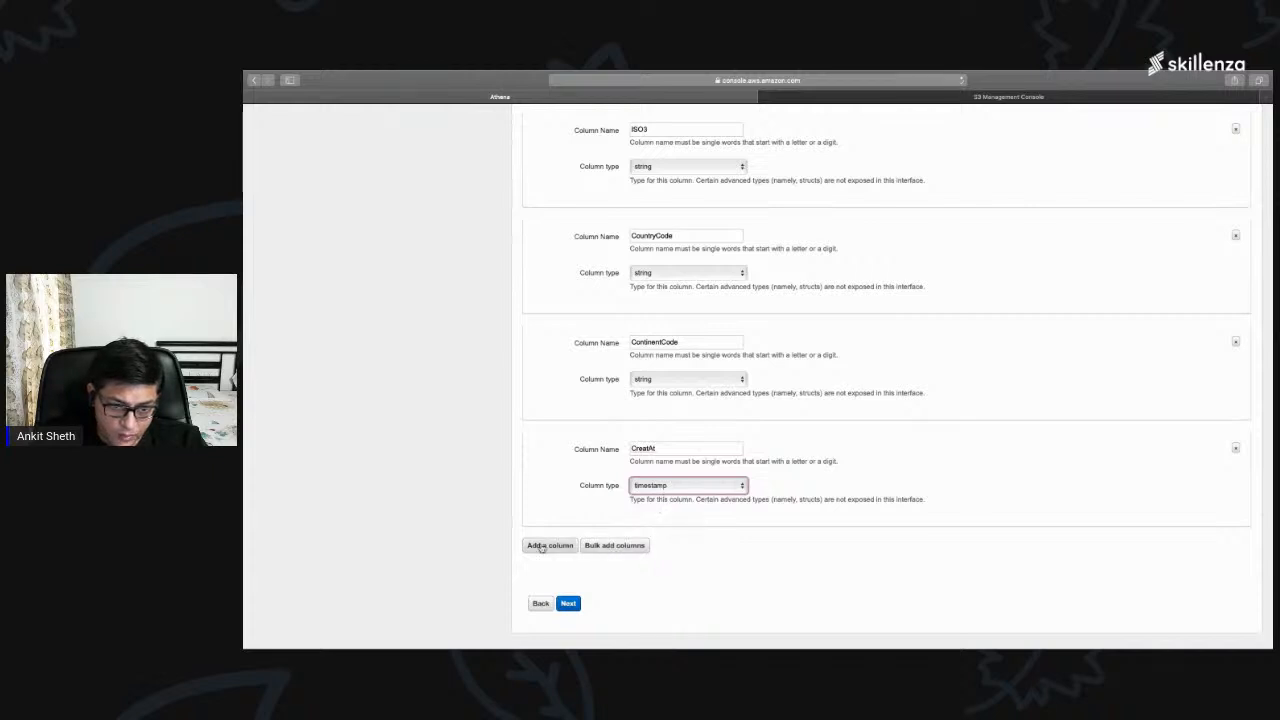
# Step: Add a seventh column named UpdateAt with the type timestamp
pyautogui.click(545, 545)
pyautogui.scroll(-3, 630, 500)
pyautogui.click(658, 432)
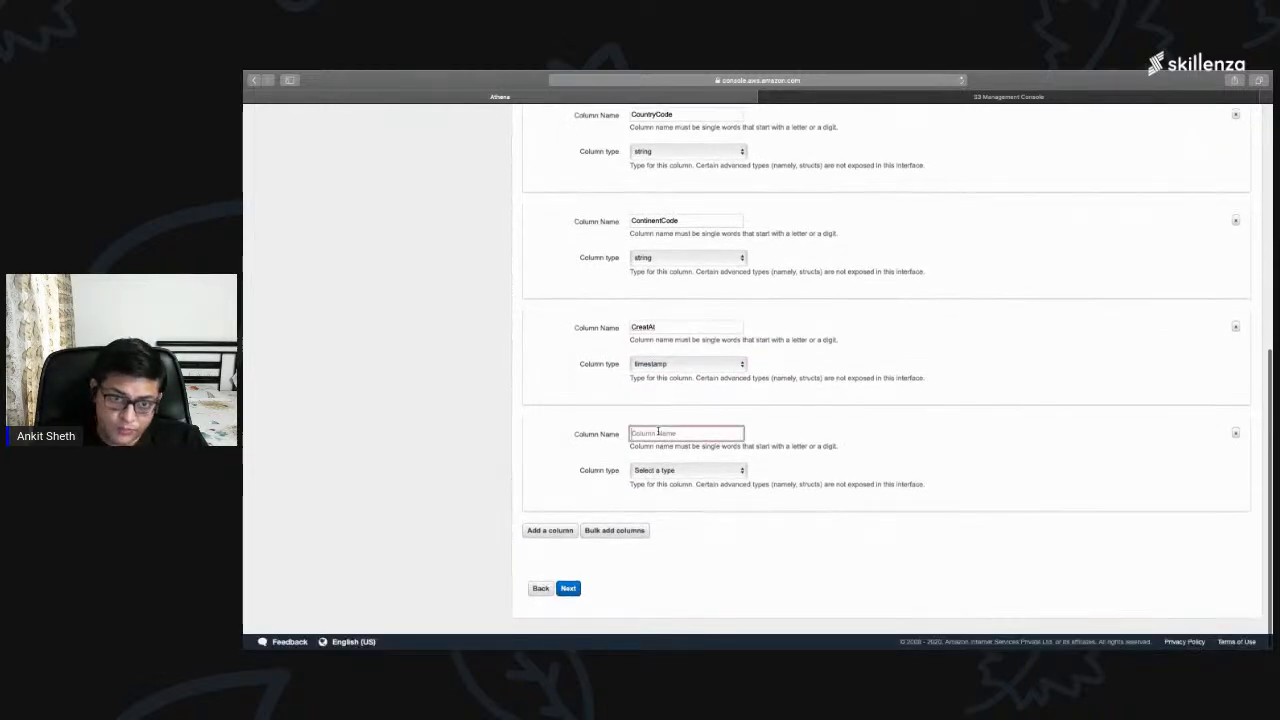
pyautogui.write('UpdateAt')
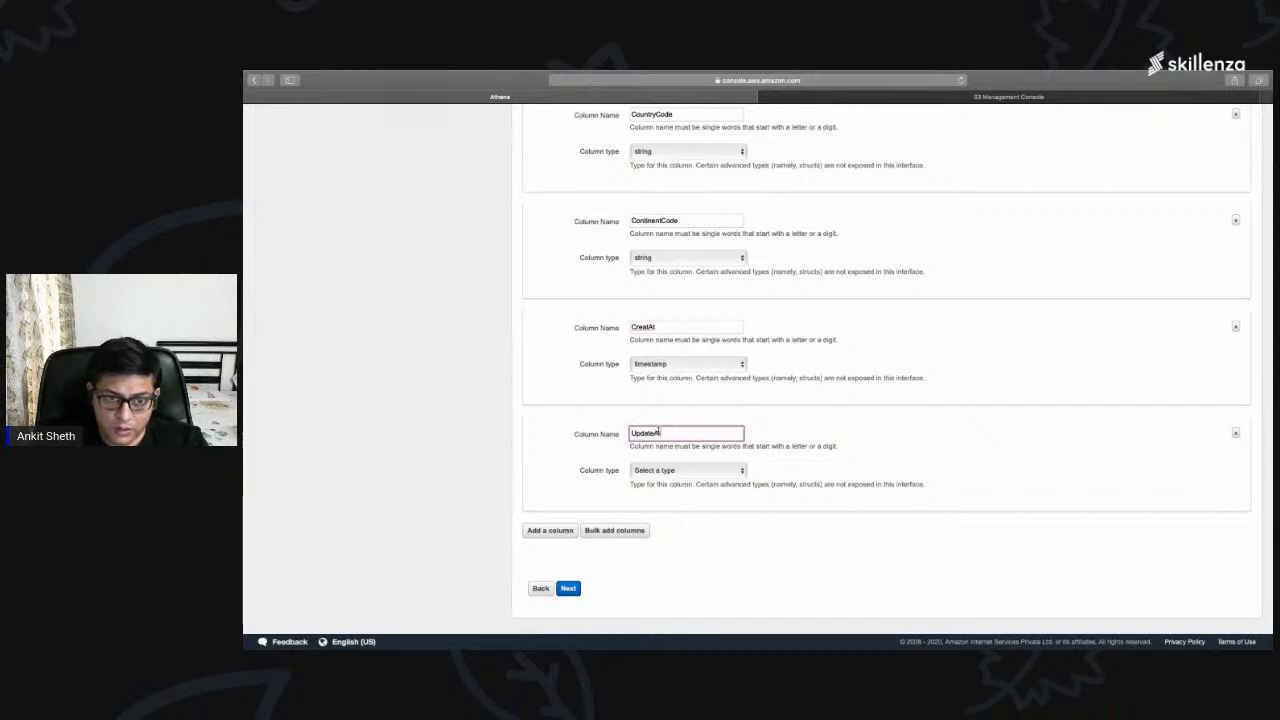
pyautogui.hscroll(-1, 661, 430)
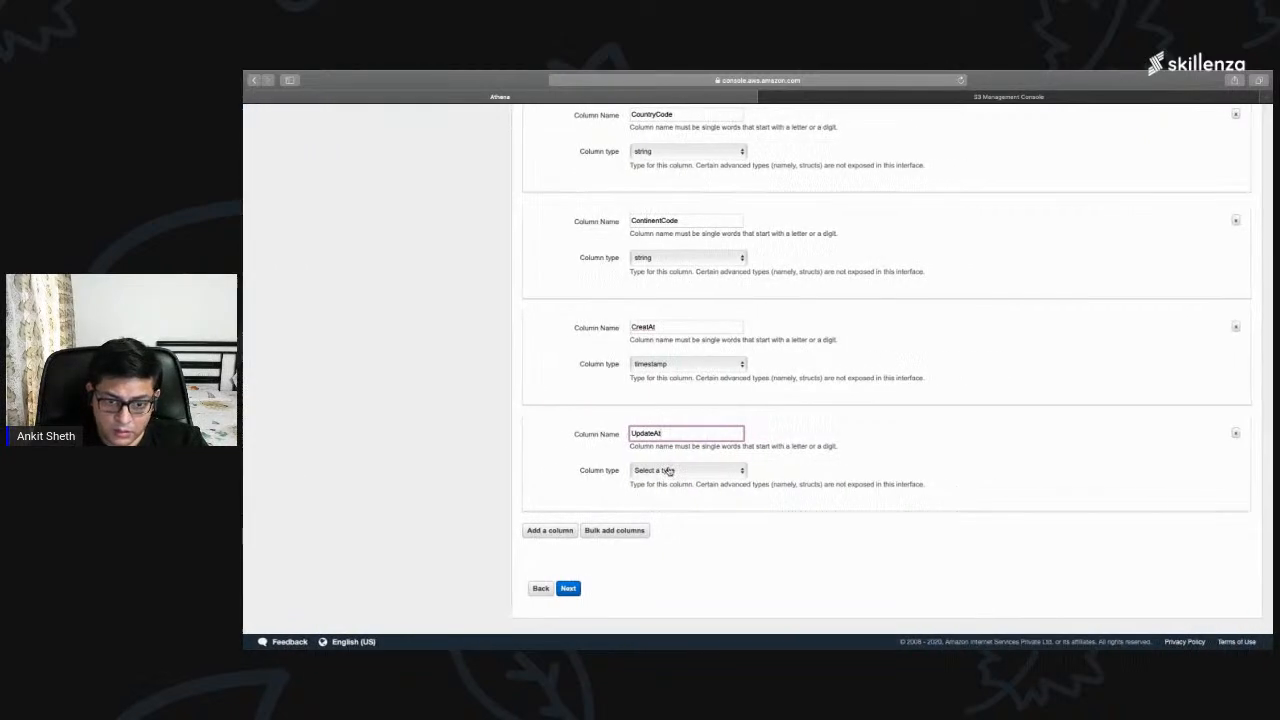
pyautogui.click(668, 470)
pyautogui.click(676, 587)
# Step: Review the column definitions and create the country_master table without any partitions
pyautogui.scroll(5, 795, 467)
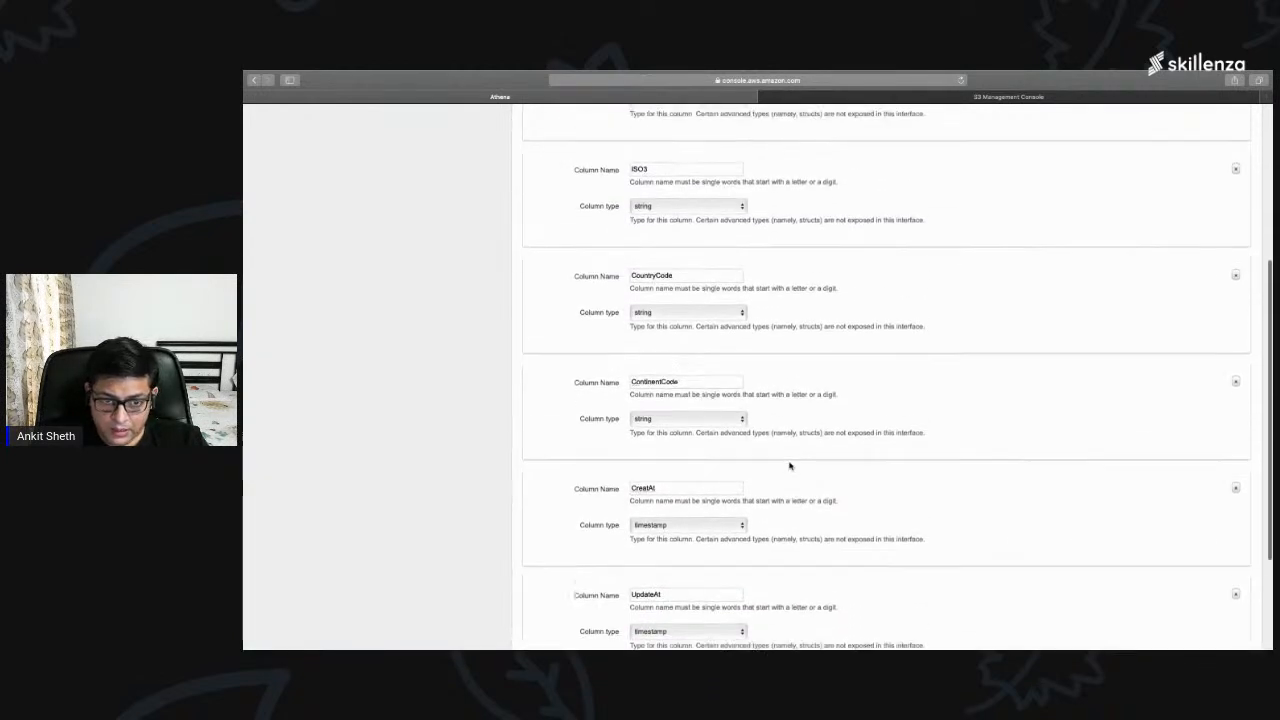
pyautogui.scroll(5, 633, 271)
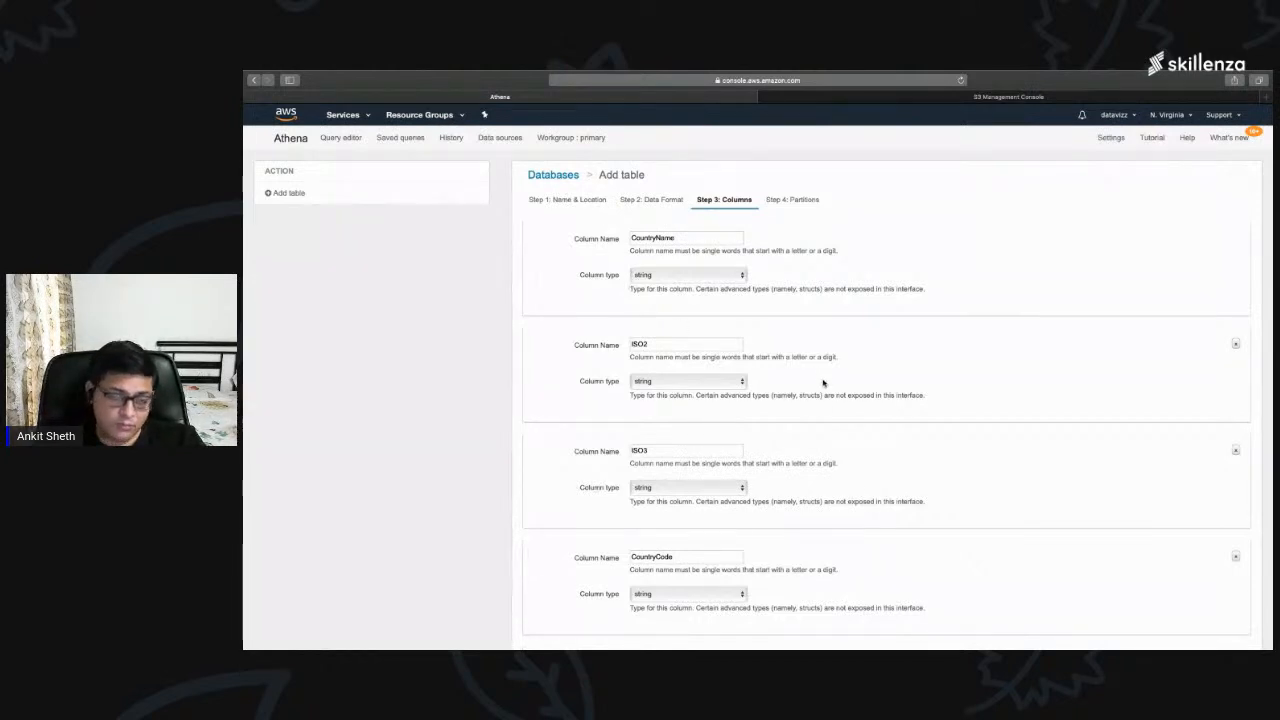
pyautogui.scroll(-10, 818, 380)
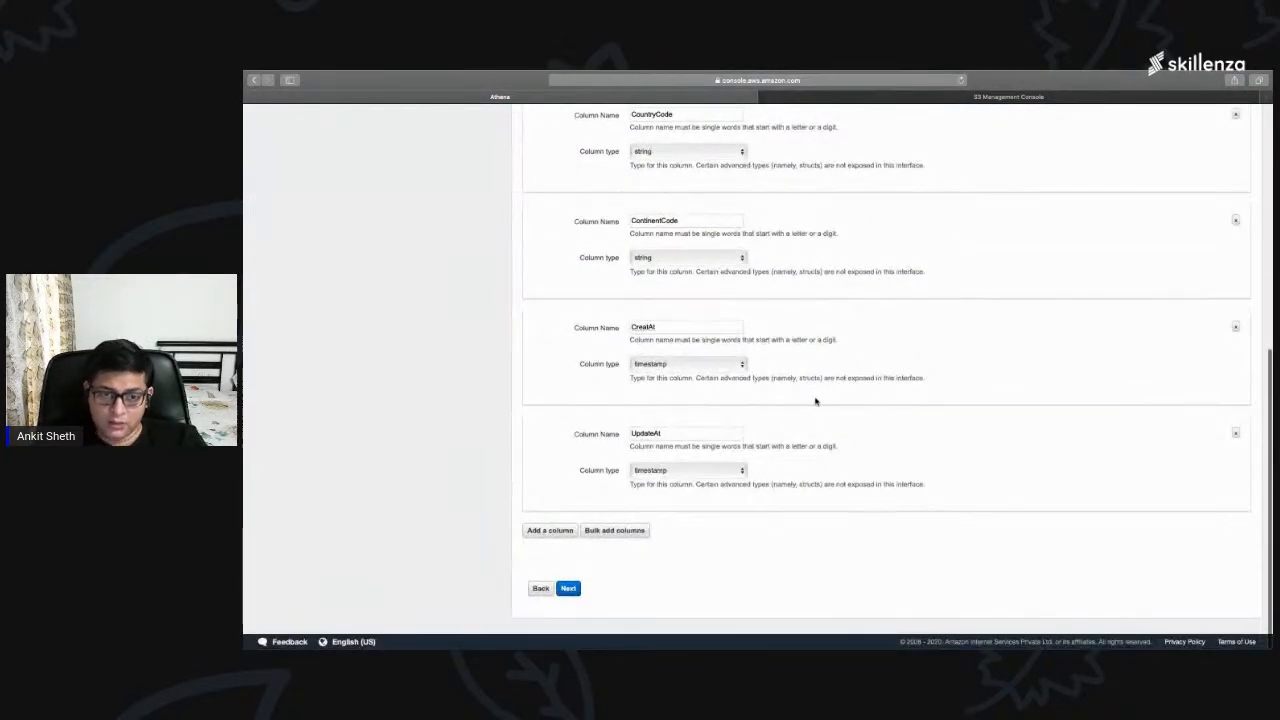
pyautogui.click(568, 590)
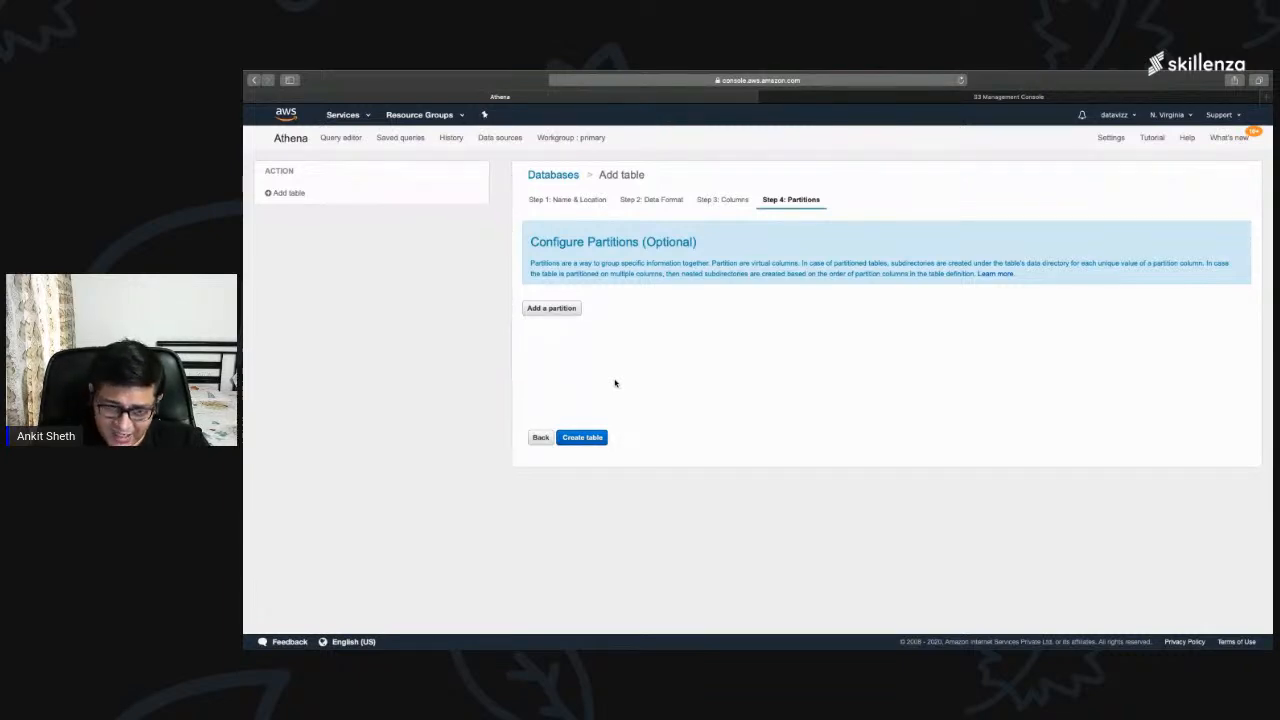
pyautogui.click(583, 440)
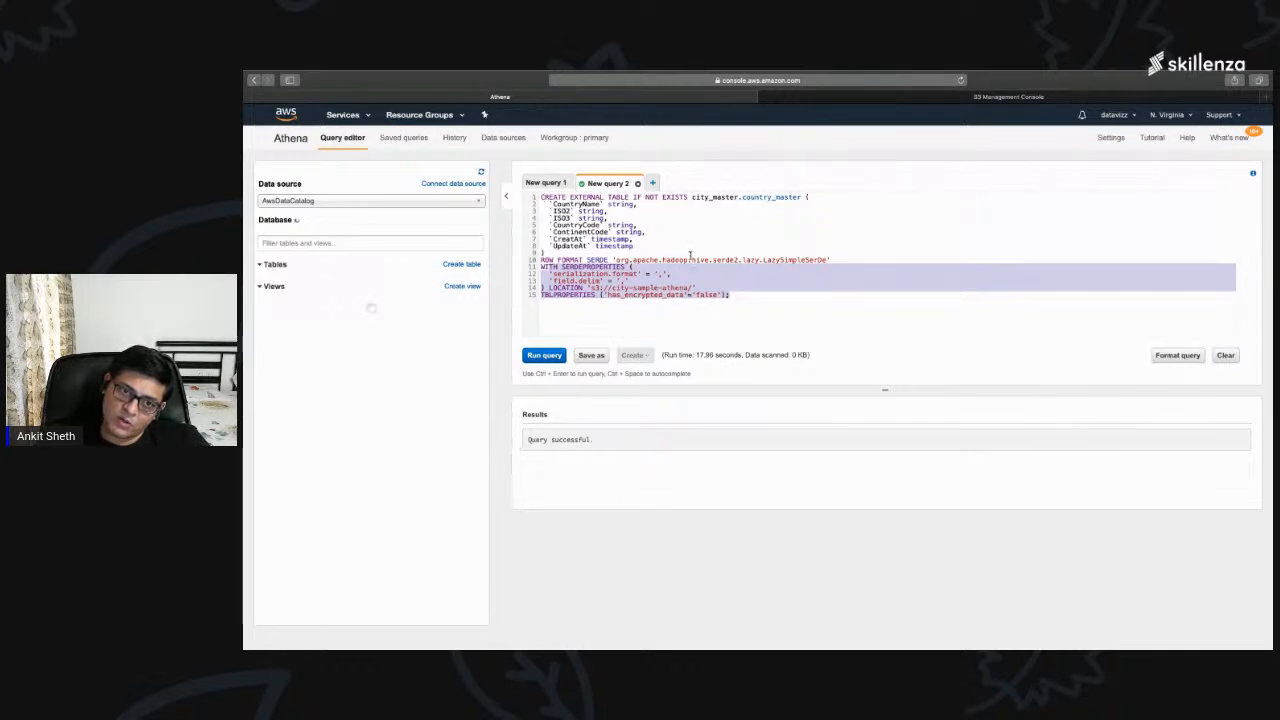
# Step: Examine the generated CREATE EXTERNAL TABLE statement for country_master and the outcome of its execution
pyautogui.moveTo(541, 197); pyautogui.dragTo(690, 255)
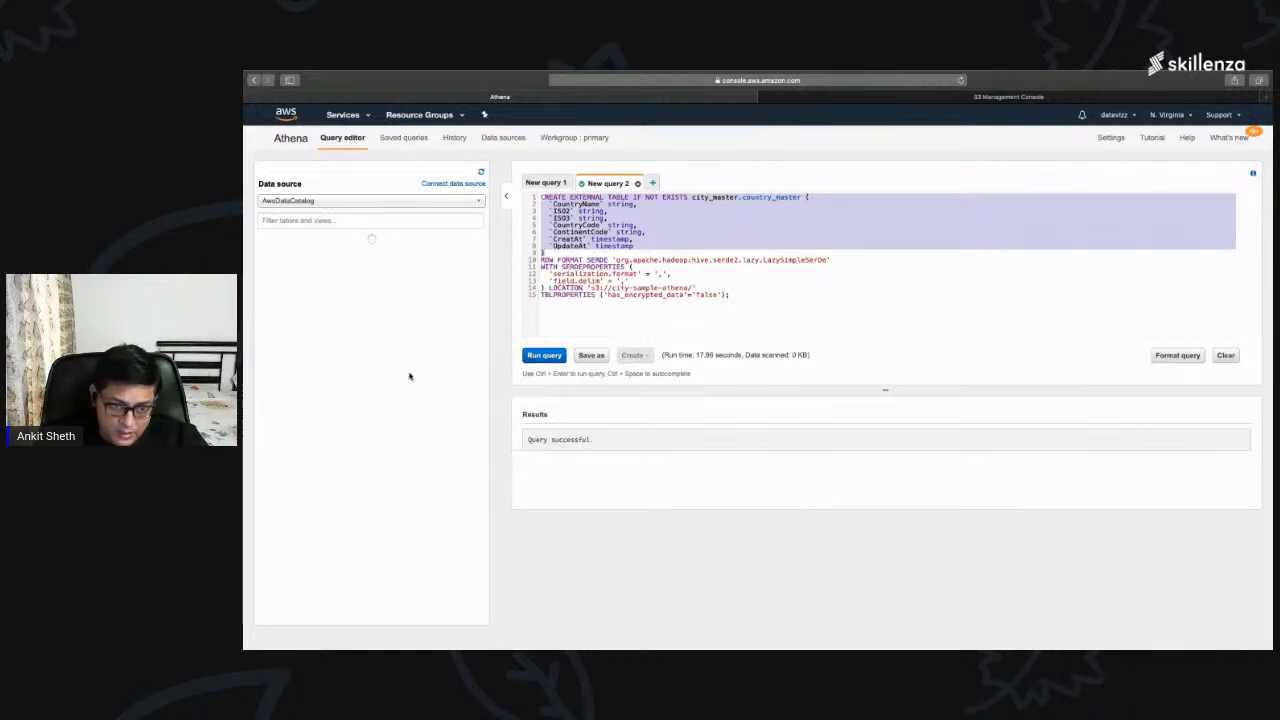
pyautogui.moveTo(598, 440); pyautogui.dragTo(529, 439)
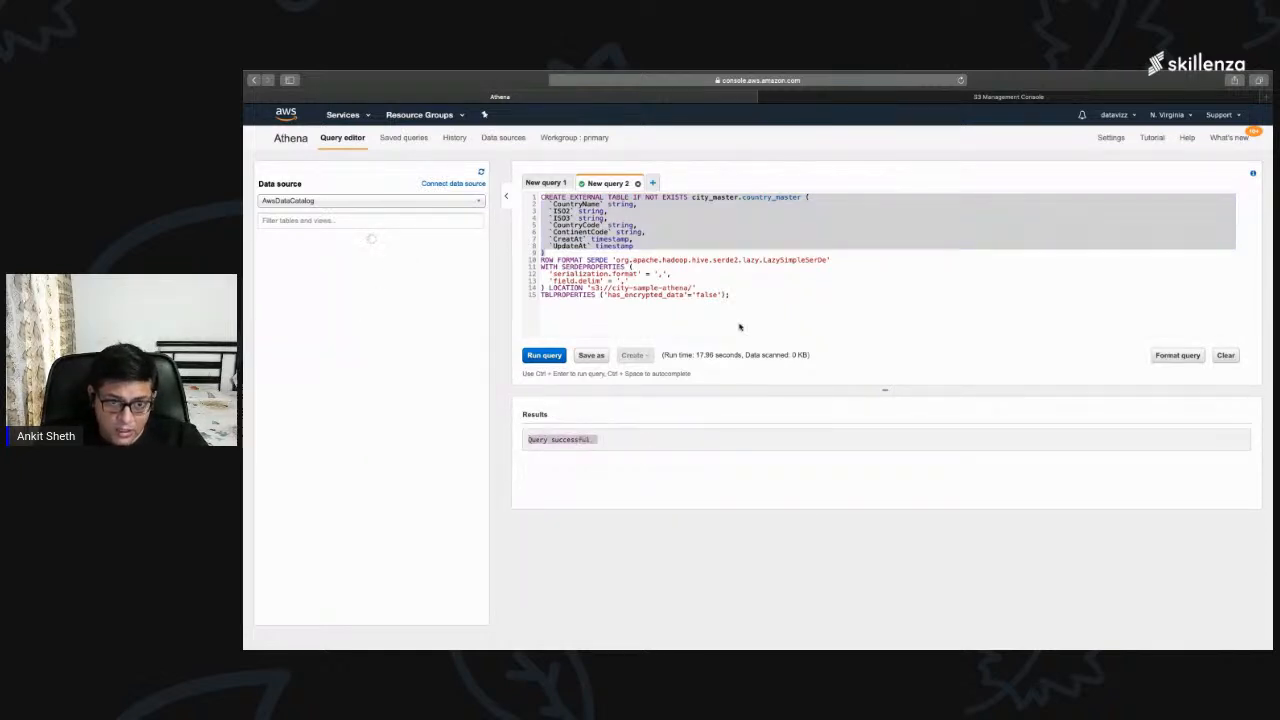
pyautogui.moveTo(733, 294); pyautogui.dragTo(537, 198)
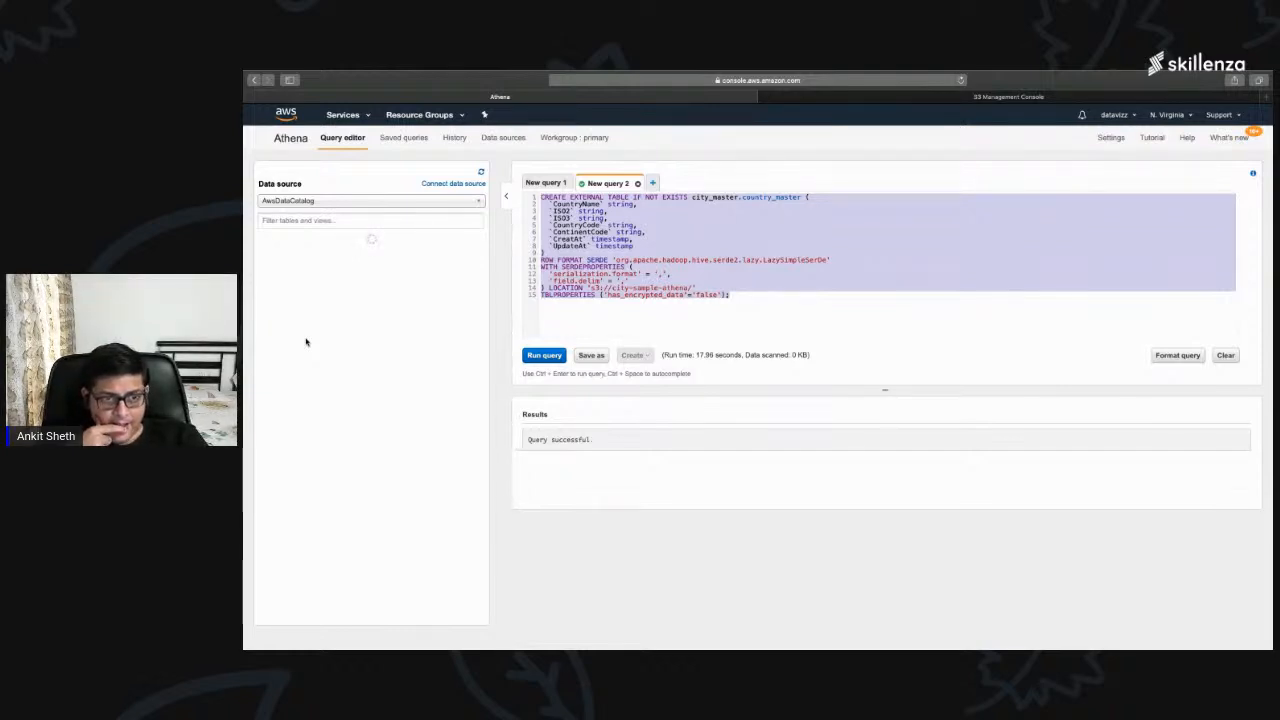
pyautogui.scroll(-1, 595, 304)
pyautogui.scroll(-2, 595, 304)
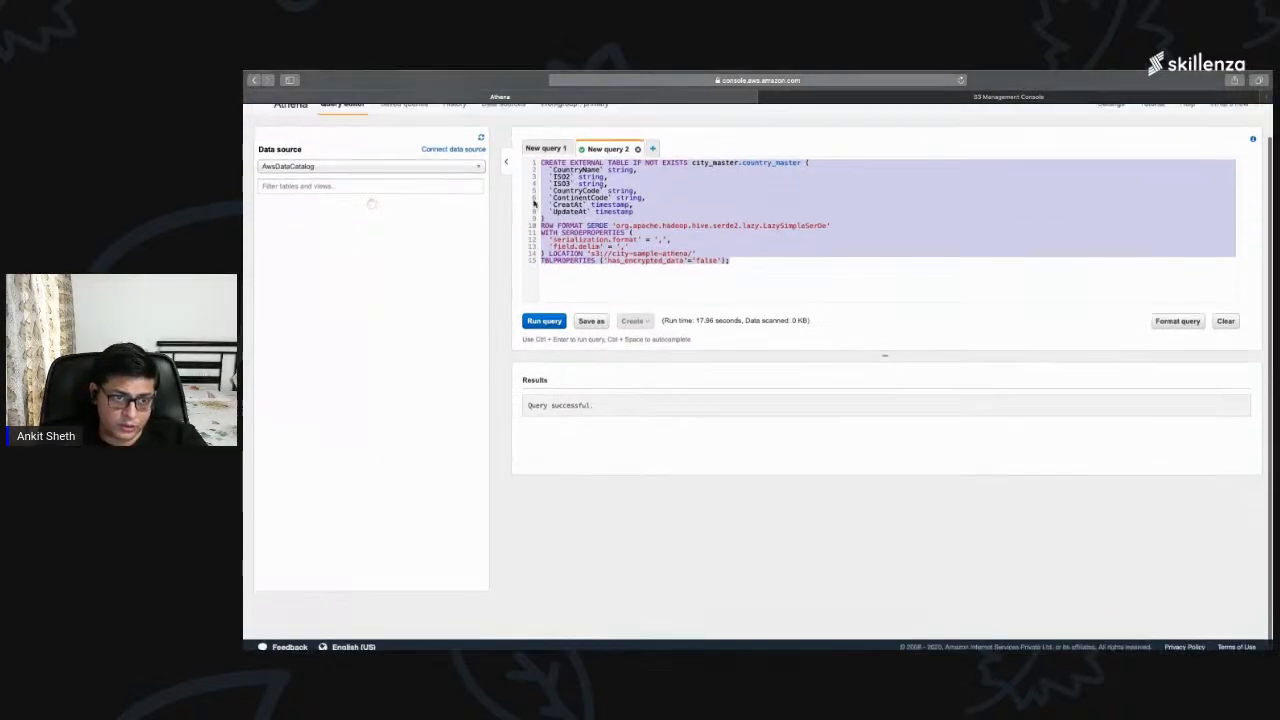
# Step: Return to the first query and expand the country_master table in the city_master database to view its columns
pyautogui.click(546, 143)
pyautogui.scroll(2, 601, 178)
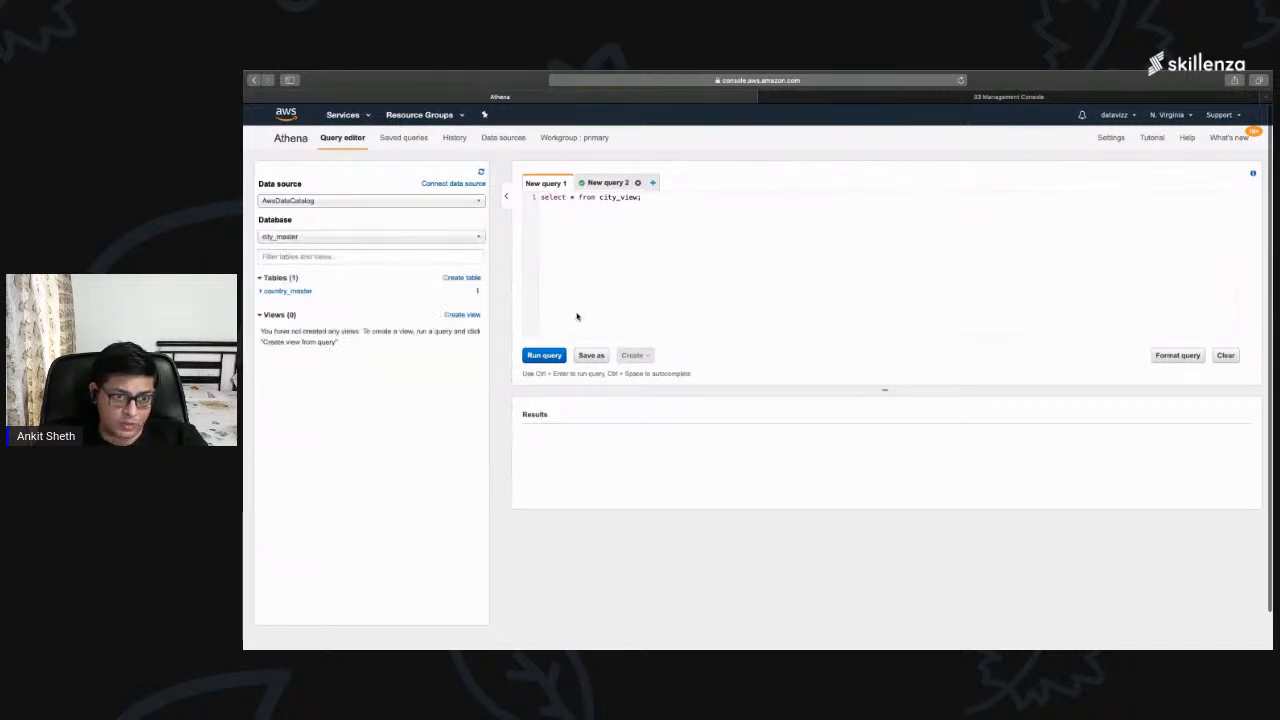
pyautogui.click(310, 238)
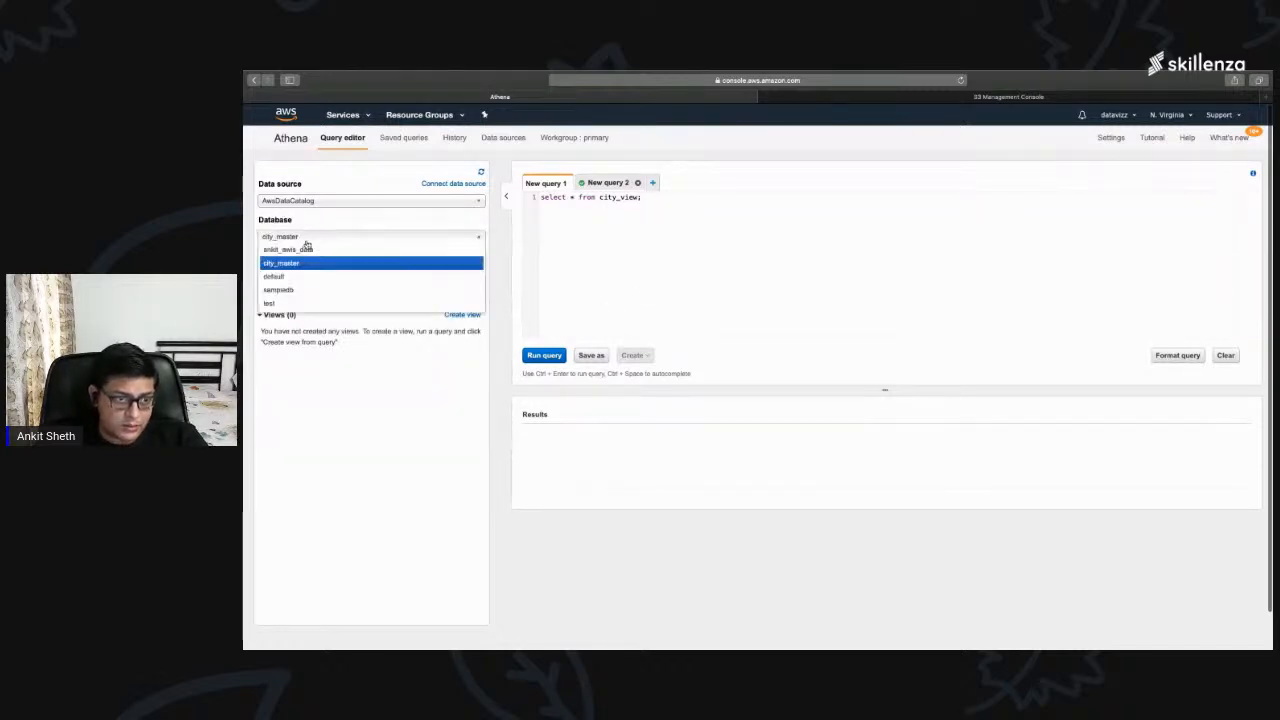
pyautogui.click(328, 420)
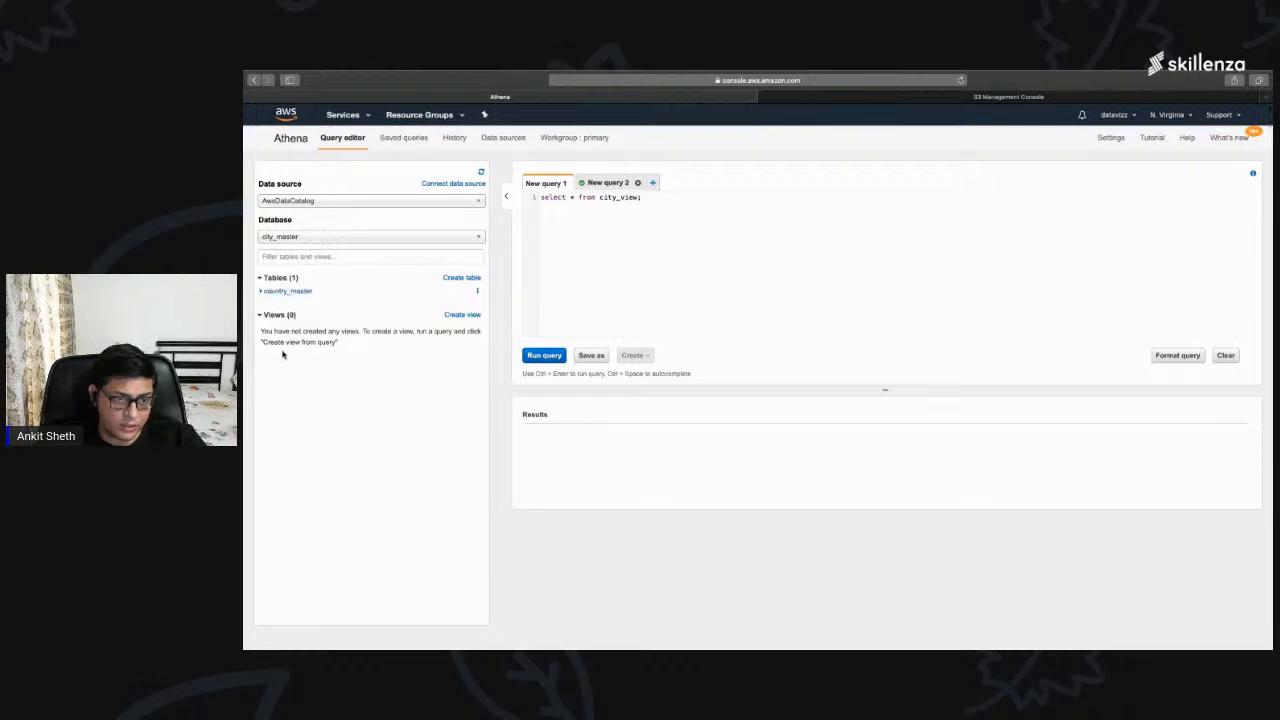
pyautogui.click(262, 292)
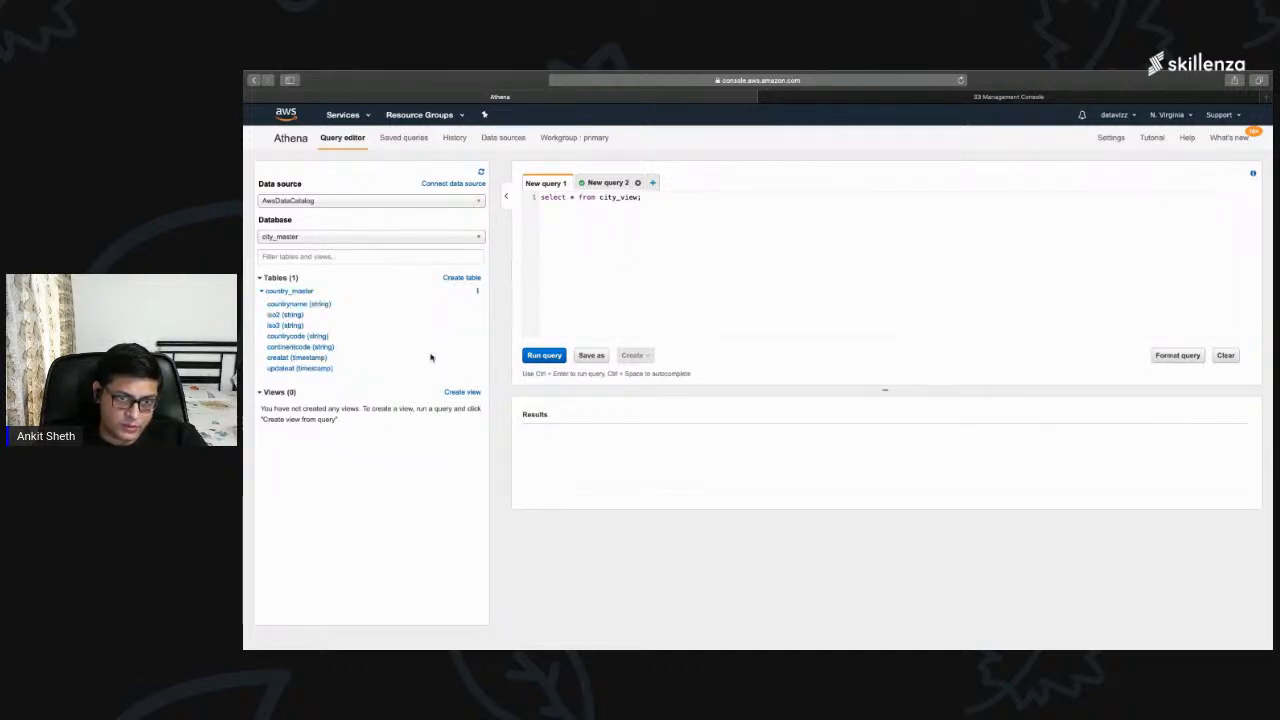
# Step: Replace the existing city_view query with "select * from country_master;" and run it
pyautogui.moveTo(642, 197); pyautogui.dragTo(541, 197)
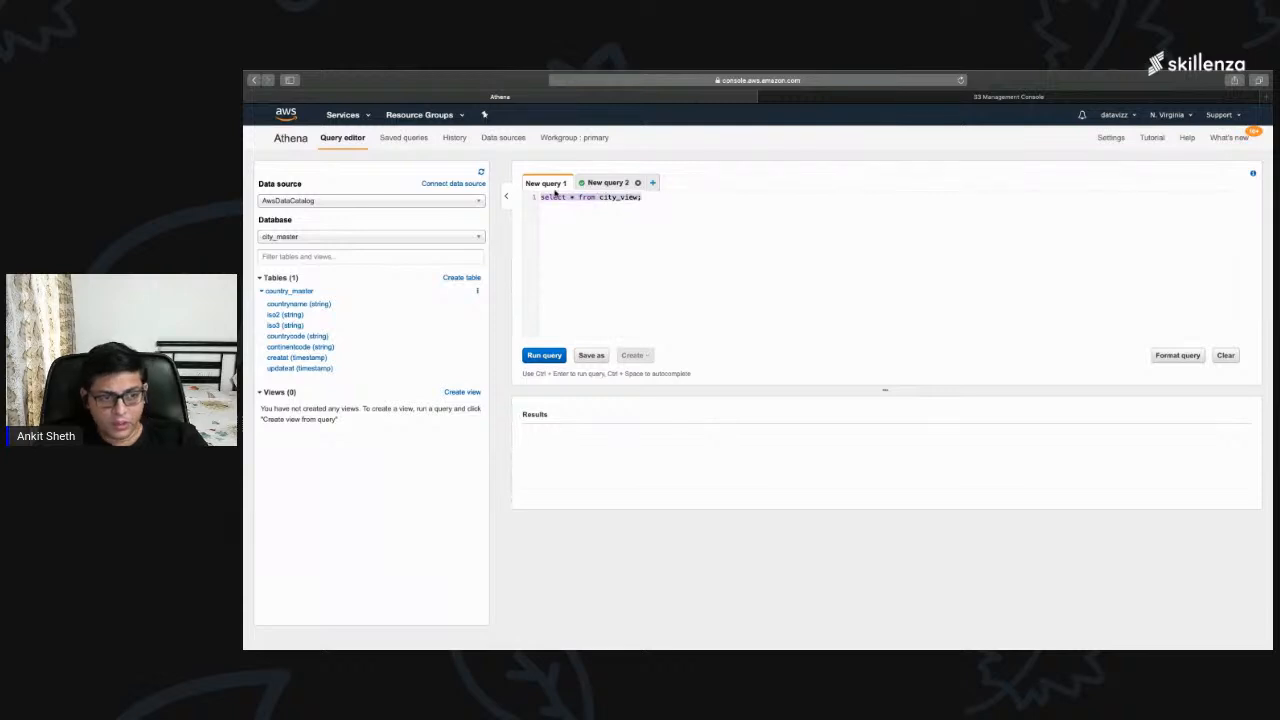
pyautogui.write('ct ')
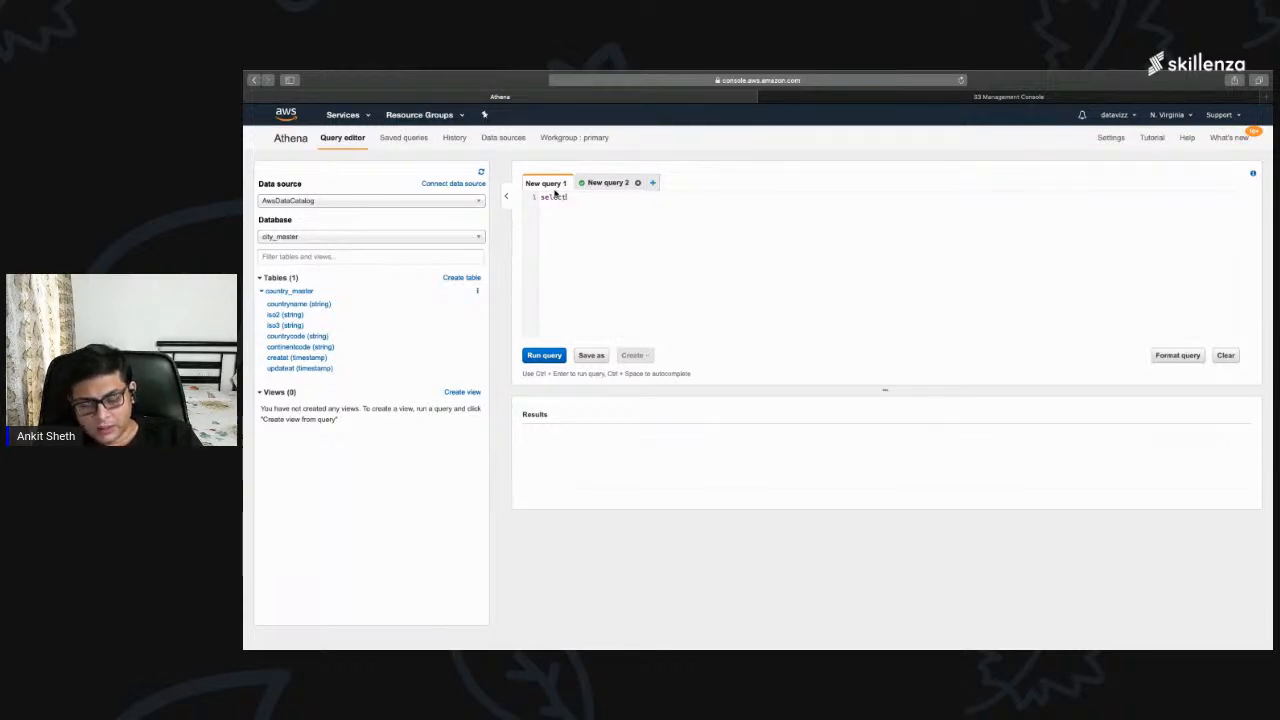
pyautogui.write('* from')
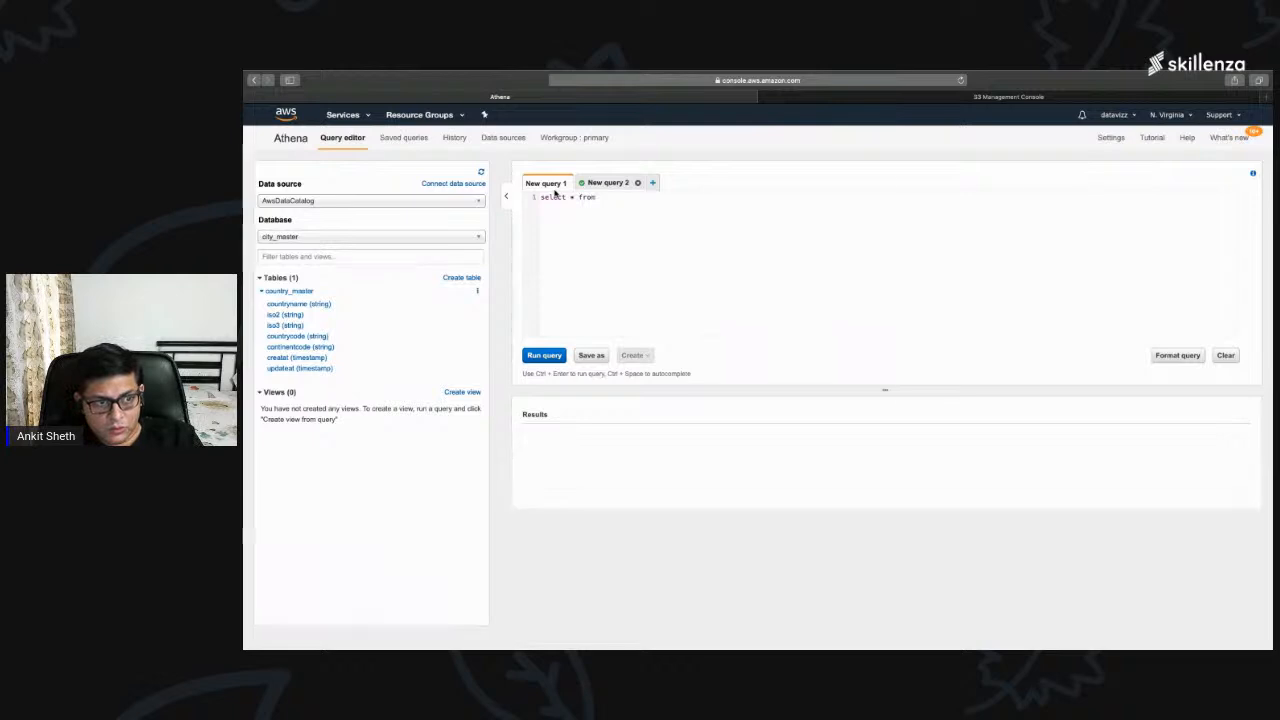
pyautogui.write(' country_master;')
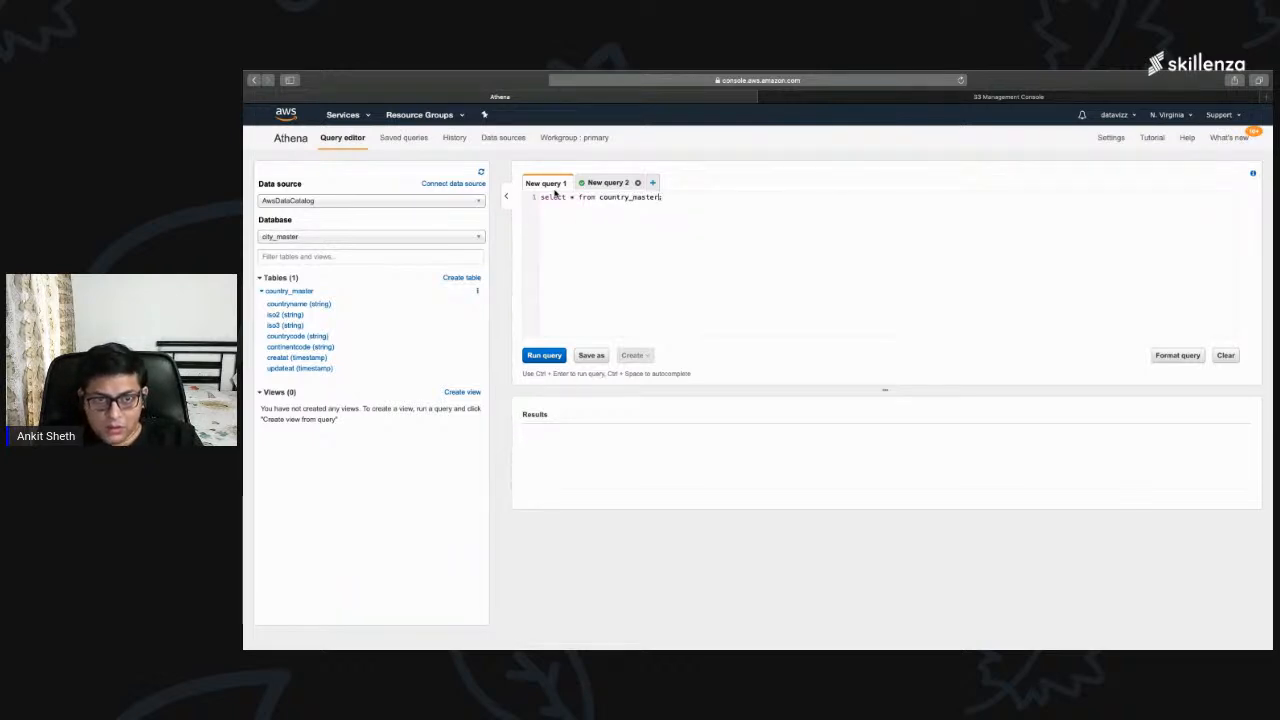
pyautogui.click(548, 354)
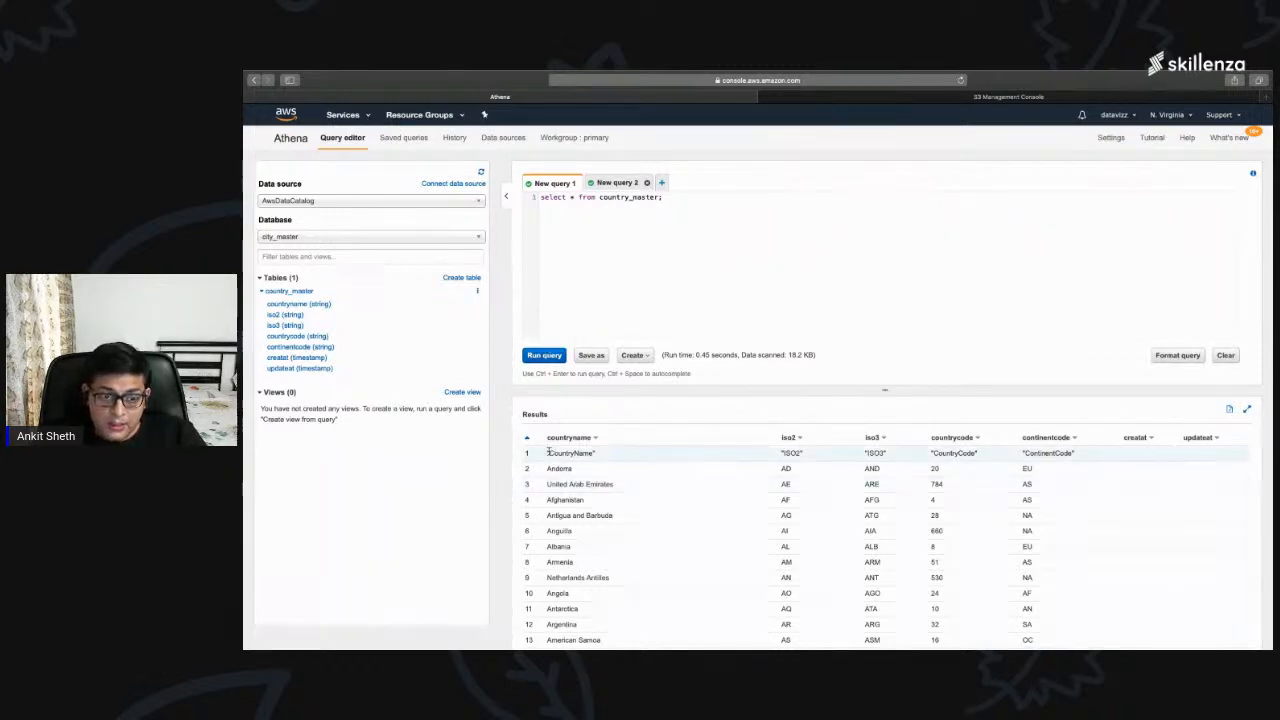
# Step: Examine the query results, checking the first row against the column headings and the values in the Andorra and United Arab Emirates rows
pyautogui.moveTo(547, 455); pyautogui.dragTo(1118, 452)
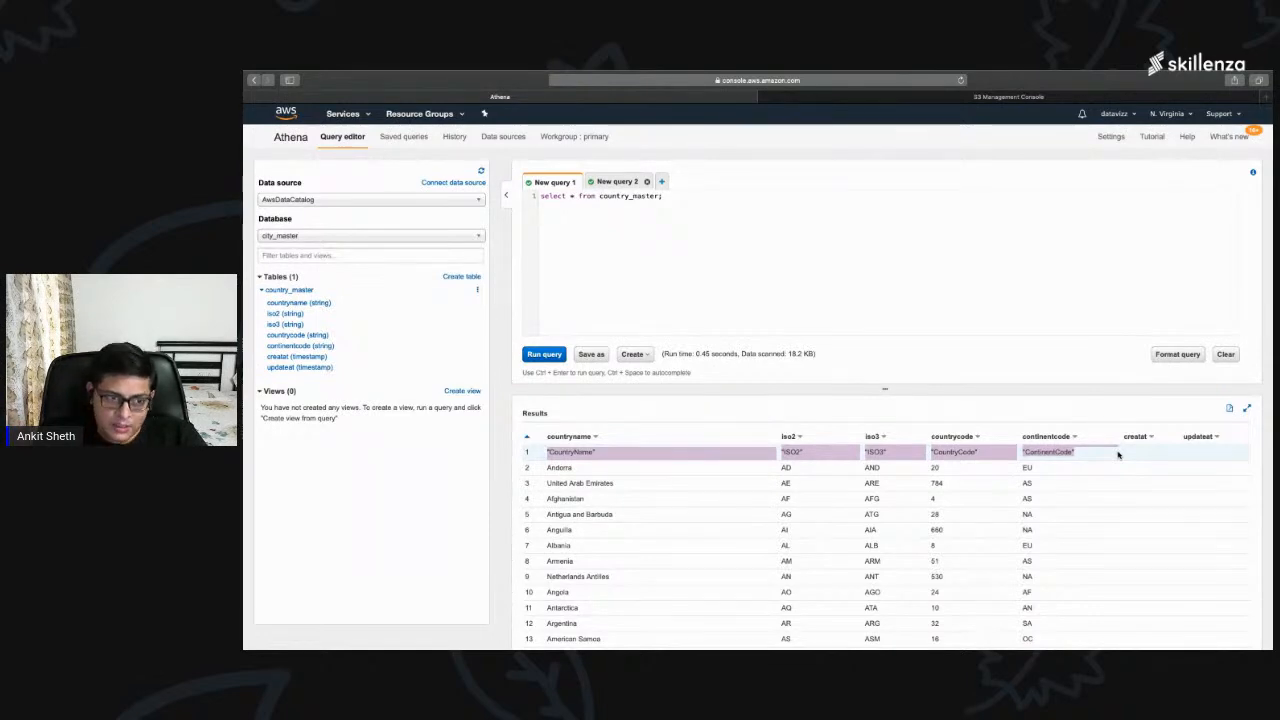
pyautogui.hotkey('ctrl', 'Left')
pyautogui.hotkey('ctrl', 'Right')
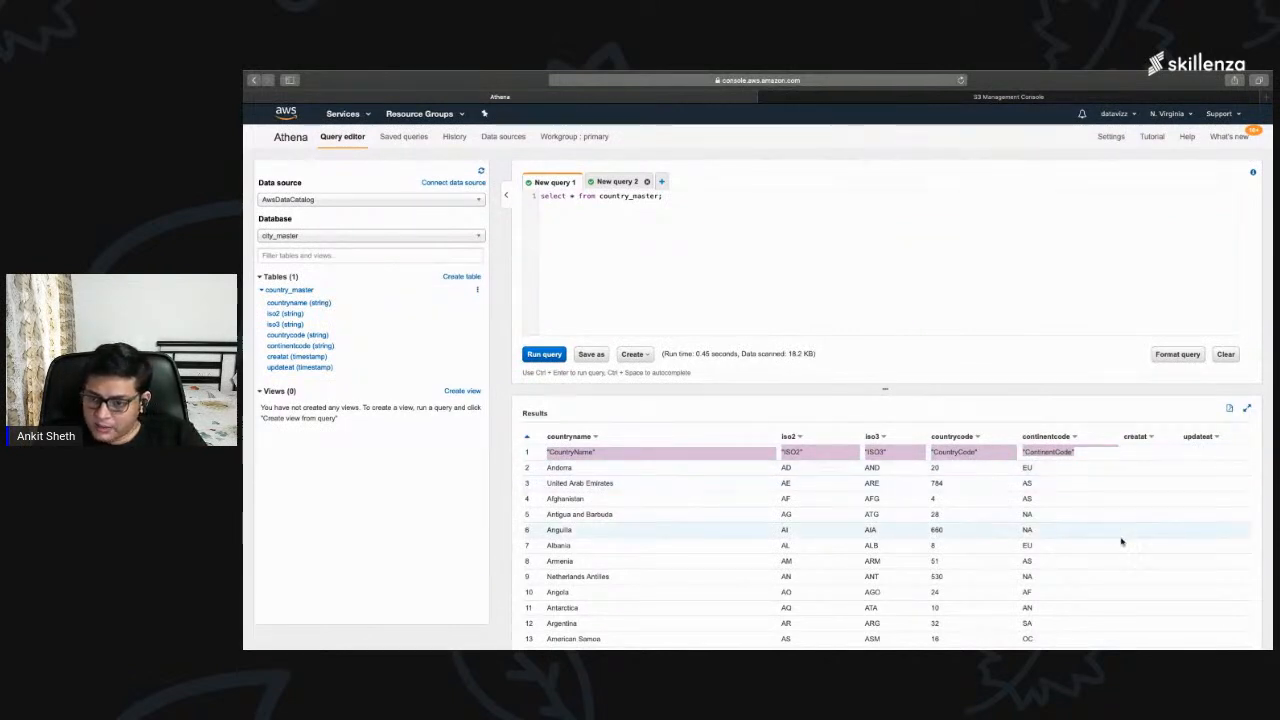
pyautogui.scroll(-3, 1120, 537)
pyautogui.scroll(3, 1125, 537)
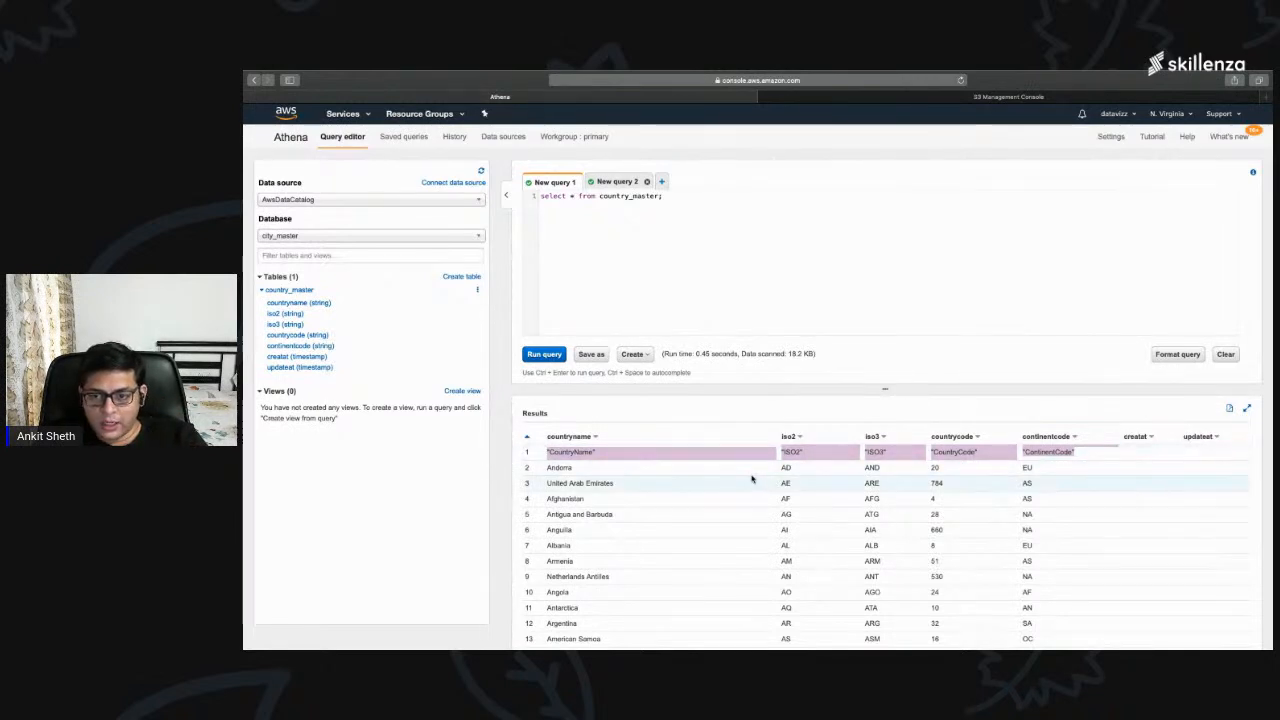
pyautogui.moveTo(548, 468); pyautogui.dragTo(1037, 470)
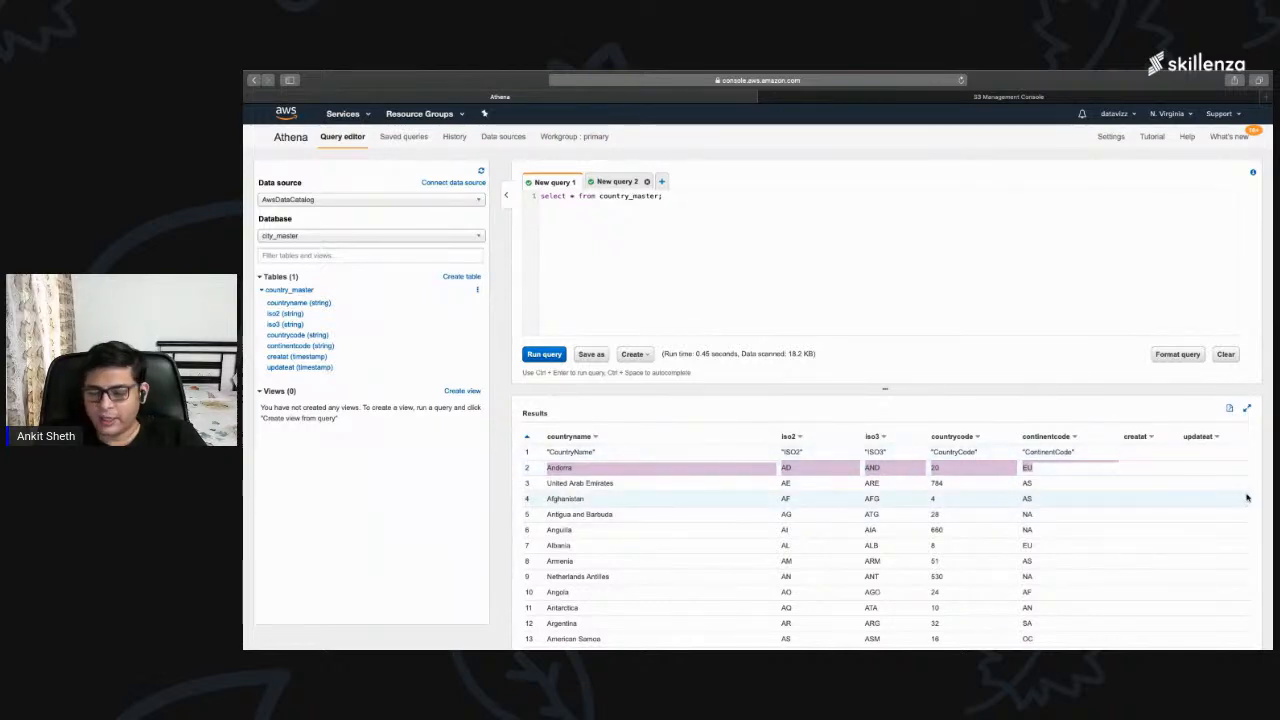
pyautogui.scroll(-1, 1066, 531)
pyautogui.scroll(1, 1066, 531)
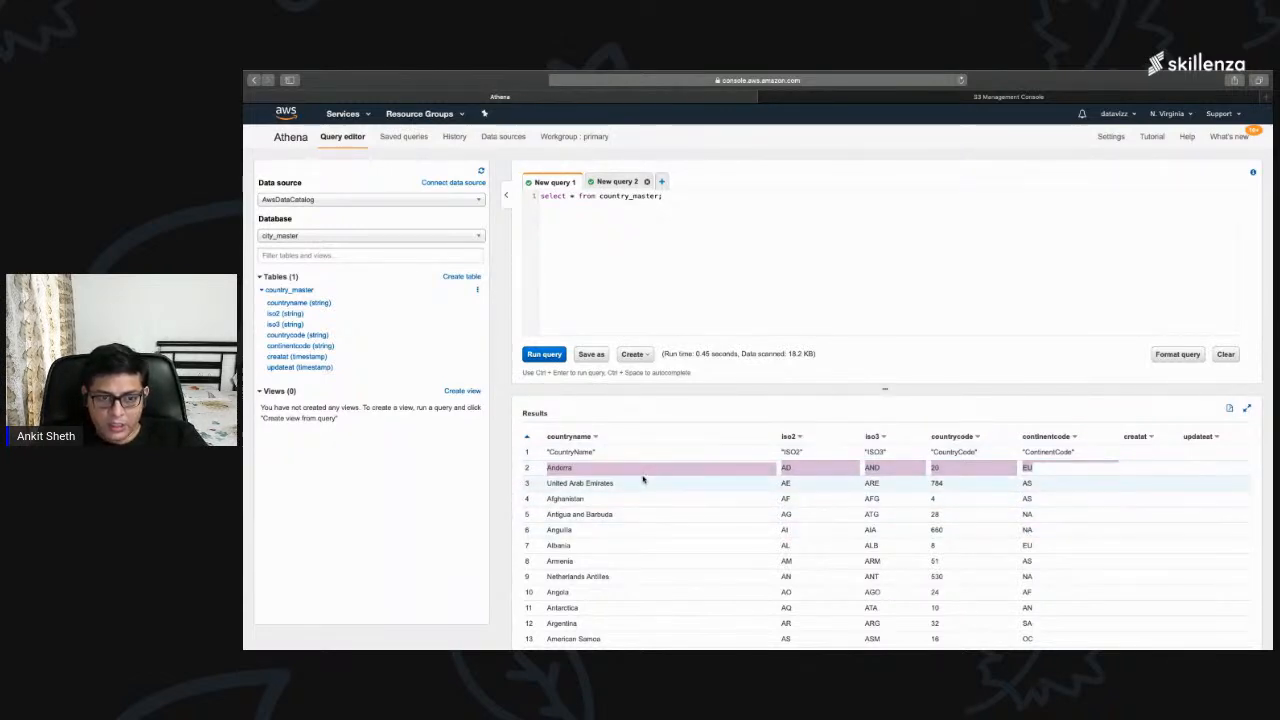
pyautogui.click(548, 483)
pyautogui.moveTo(548, 483); pyautogui.dragTo(624, 482)
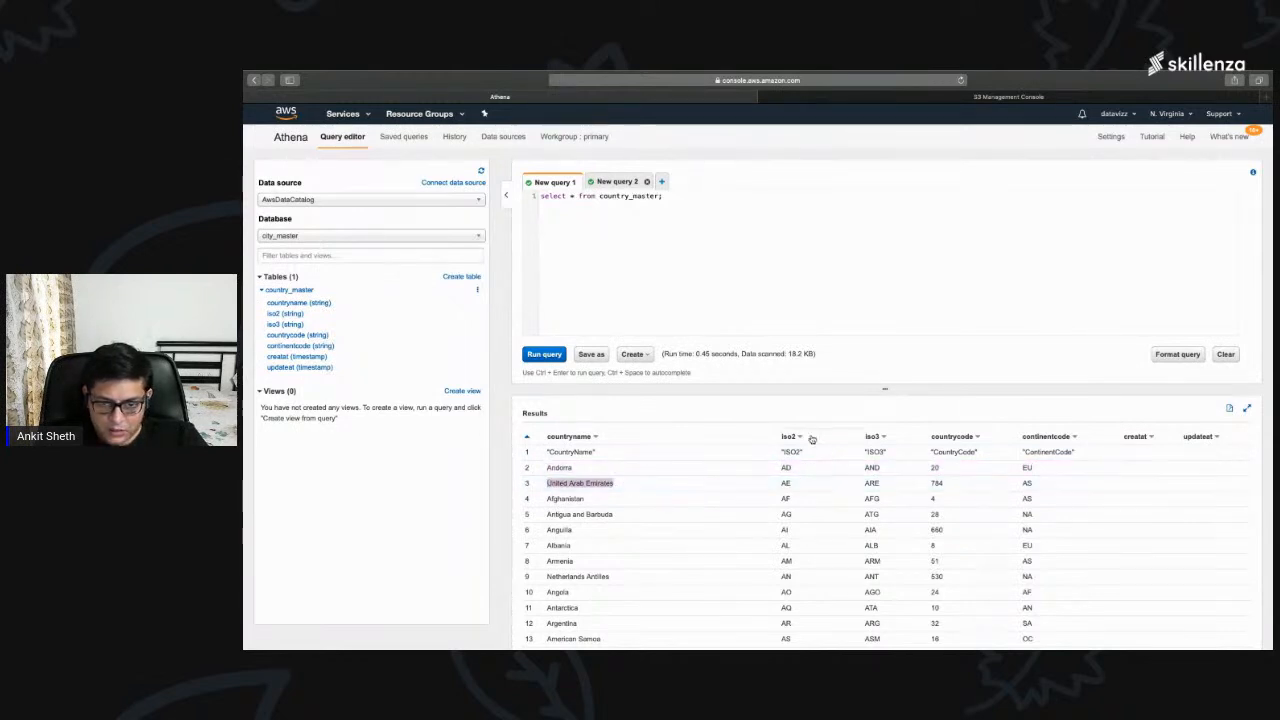
pyautogui.moveTo(782, 483); pyautogui.dragTo(962, 485)
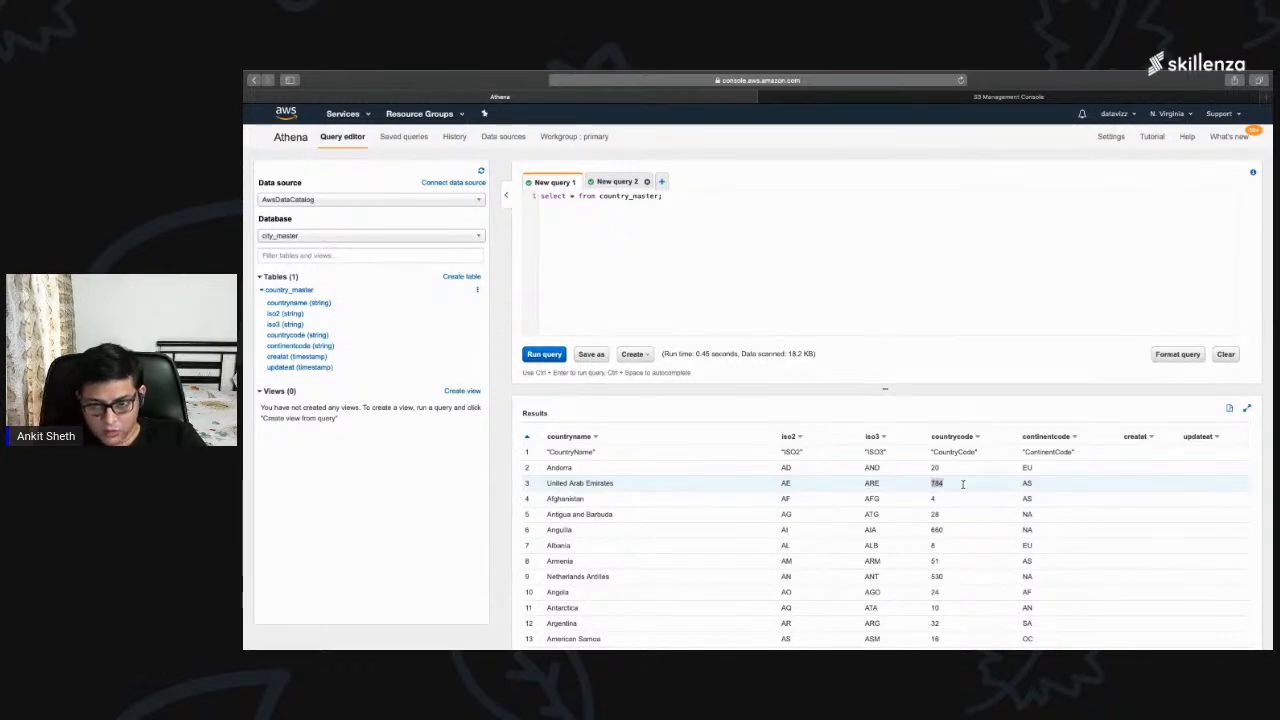
pyautogui.moveTo(1021, 484); pyautogui.dragTo(1033, 484)
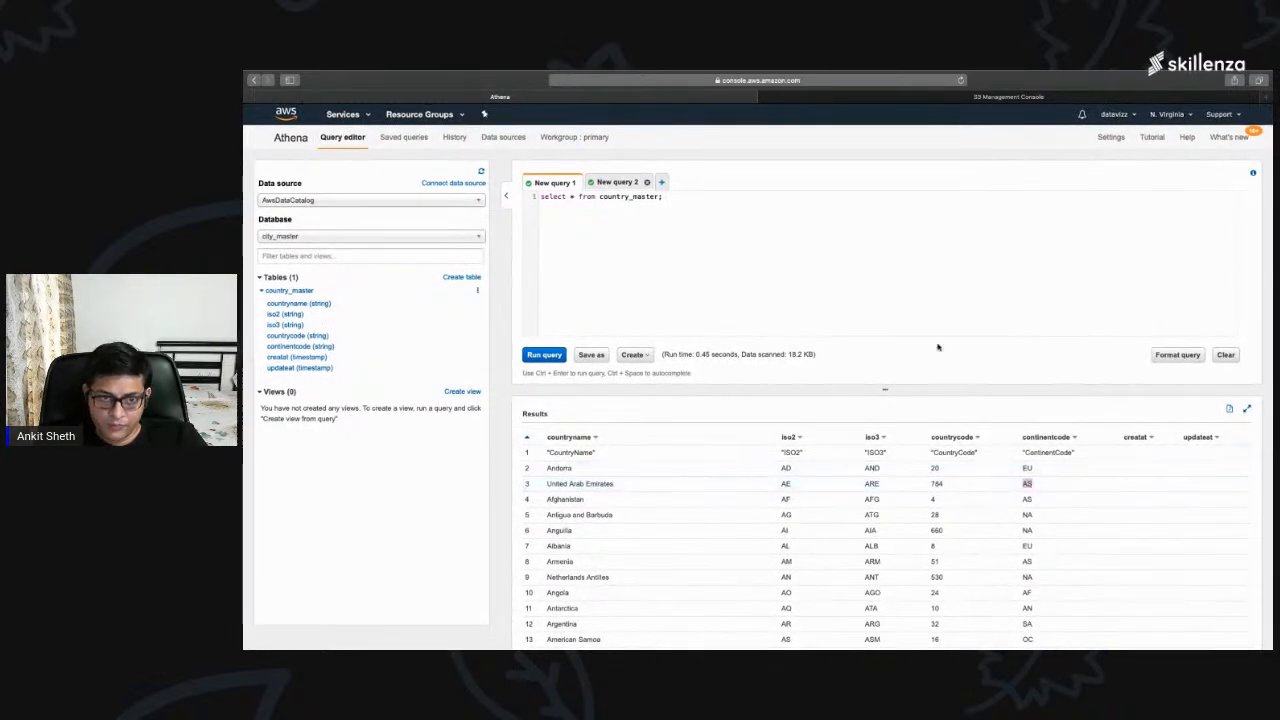
# Step: Add a second query, "select * from country_master where countryname='India';", below the existing select statement
pyautogui.click(720, 205)
pyautogui.press('Return')
pyautogui.press('Return')
pyautogui.press('Return')
pyautogui.write('select * from country_master wh')
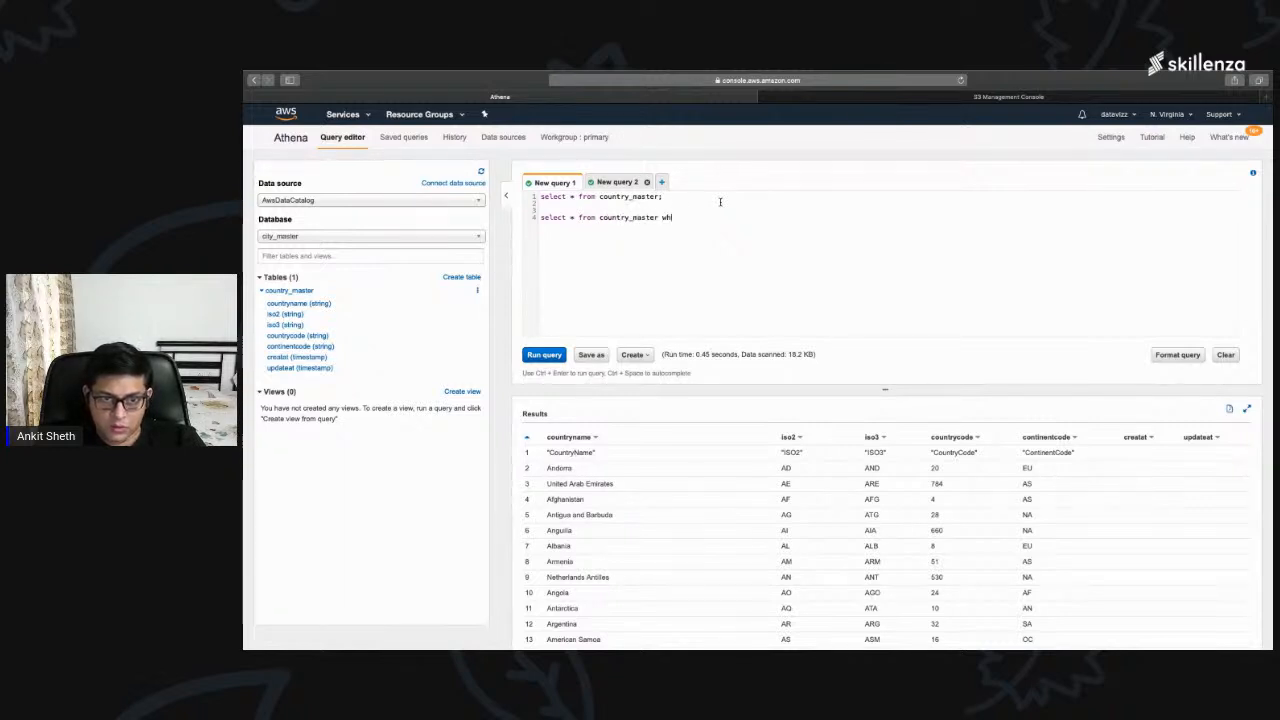
pyautogui.write("ere countryname='India';")
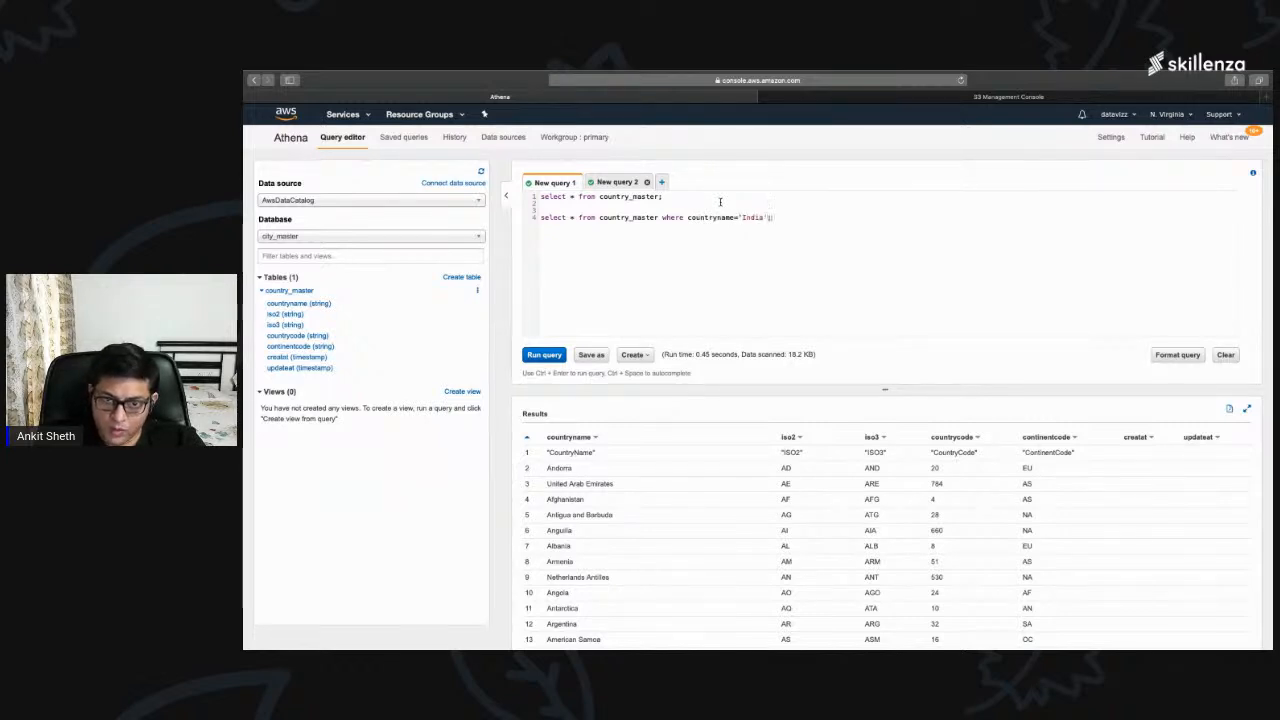
# Step: Delete the first select statement with the blank lines after it, and run the remaining query filtered on India
pyautogui.moveTo(663, 196); pyautogui.dragTo(517, 193)
pyautogui.press('BackSpace')
pyautogui.press('Delete')
pyautogui.press('Delete')
pyautogui.press('Delete')
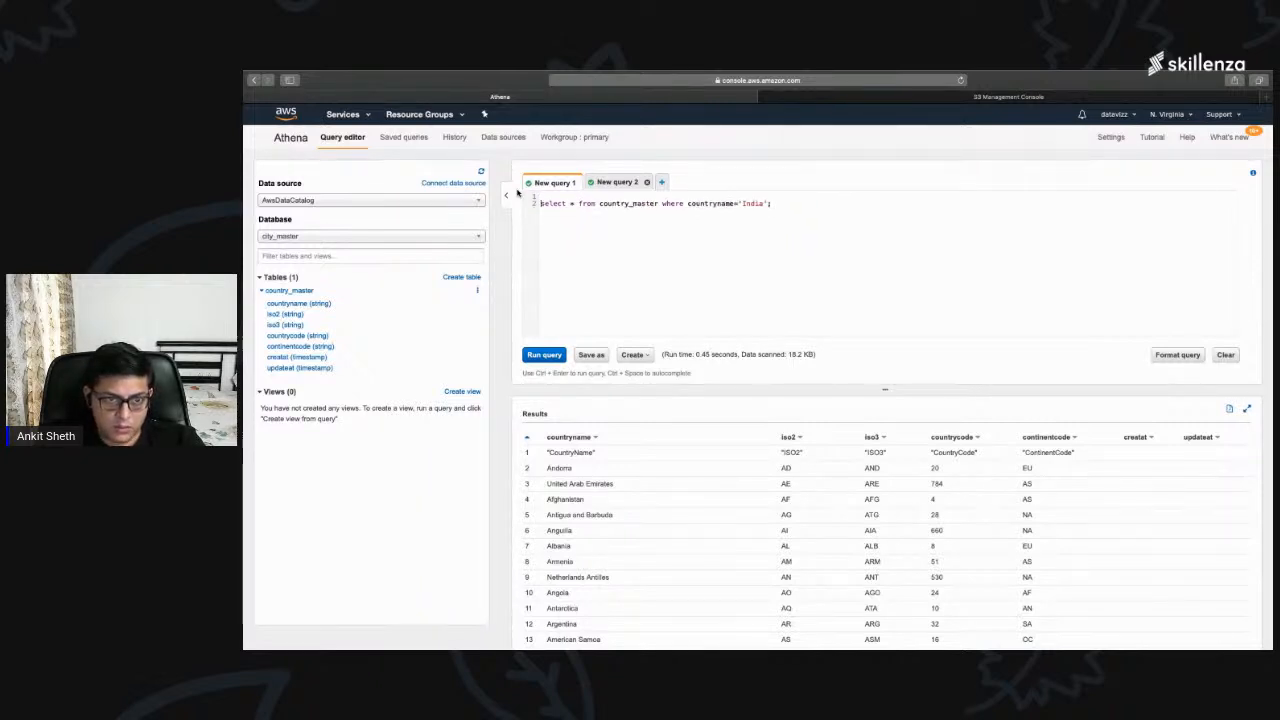
pyautogui.click(547, 360)
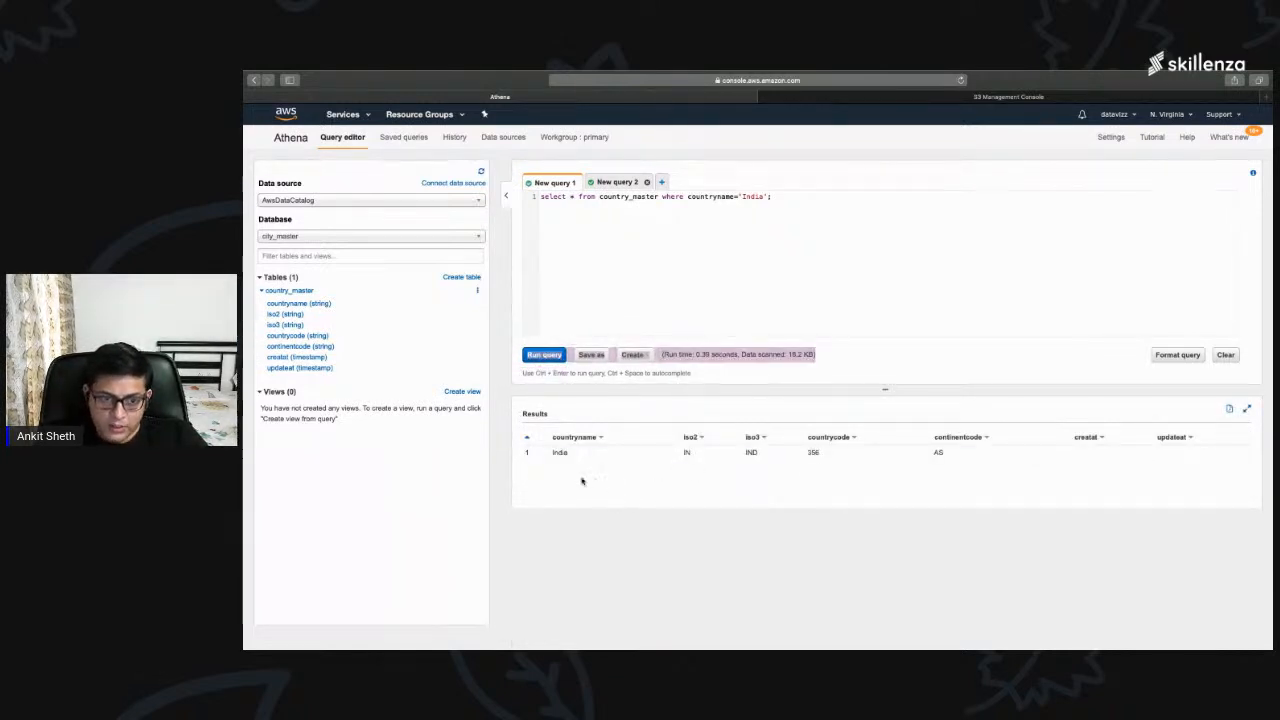
# Step: Collapse the Views list and examine the run time and data scanned for the India query
pyautogui.click(870, 355)
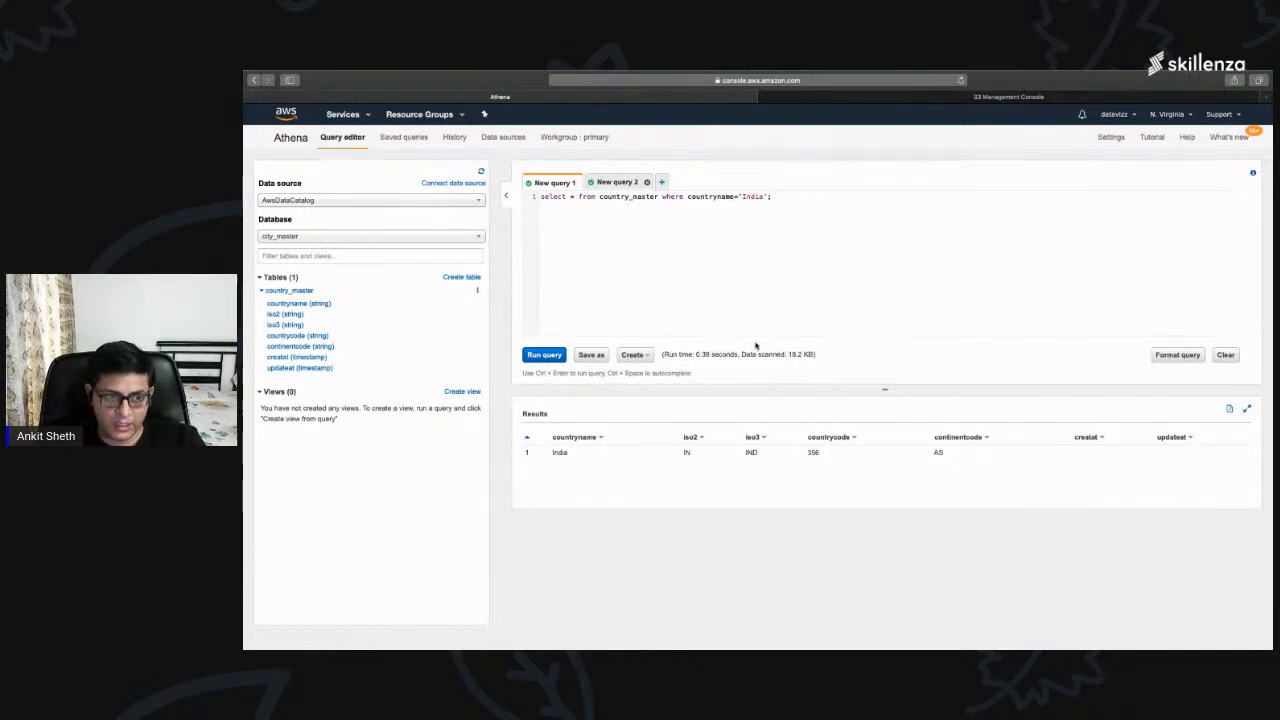
pyautogui.click(268, 392)
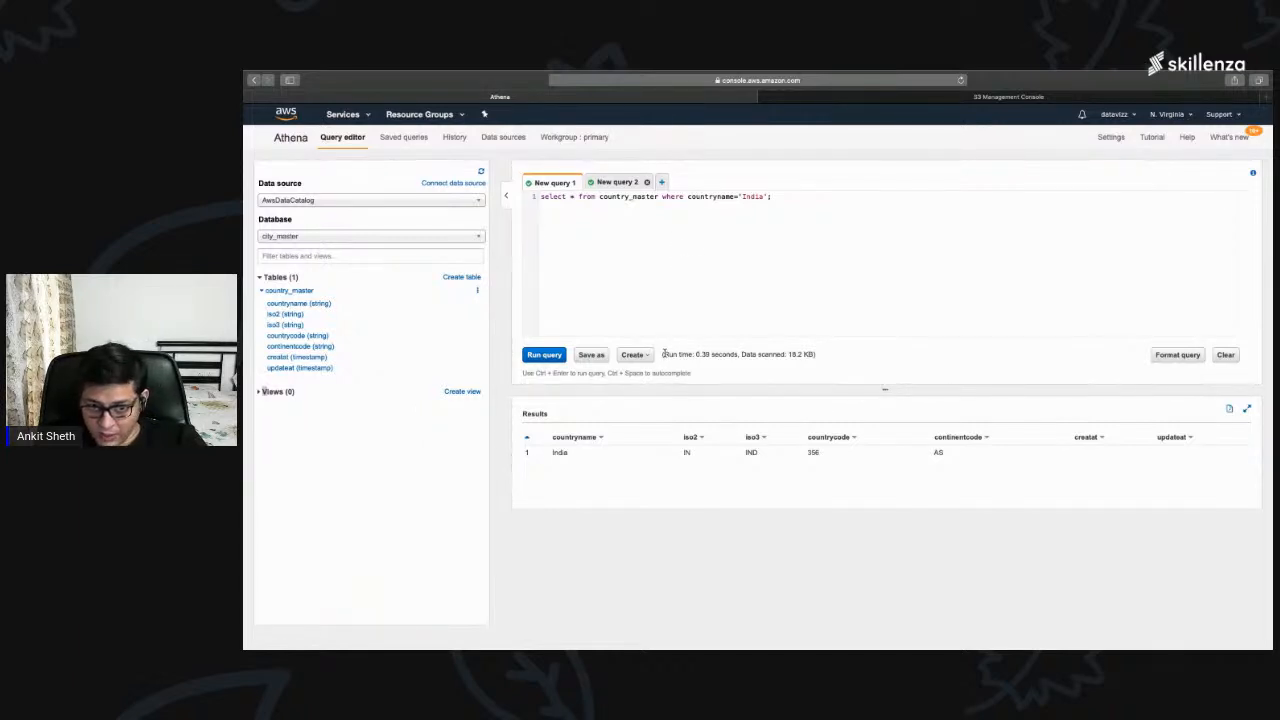
pyautogui.moveTo(662, 352); pyautogui.dragTo(811, 352)
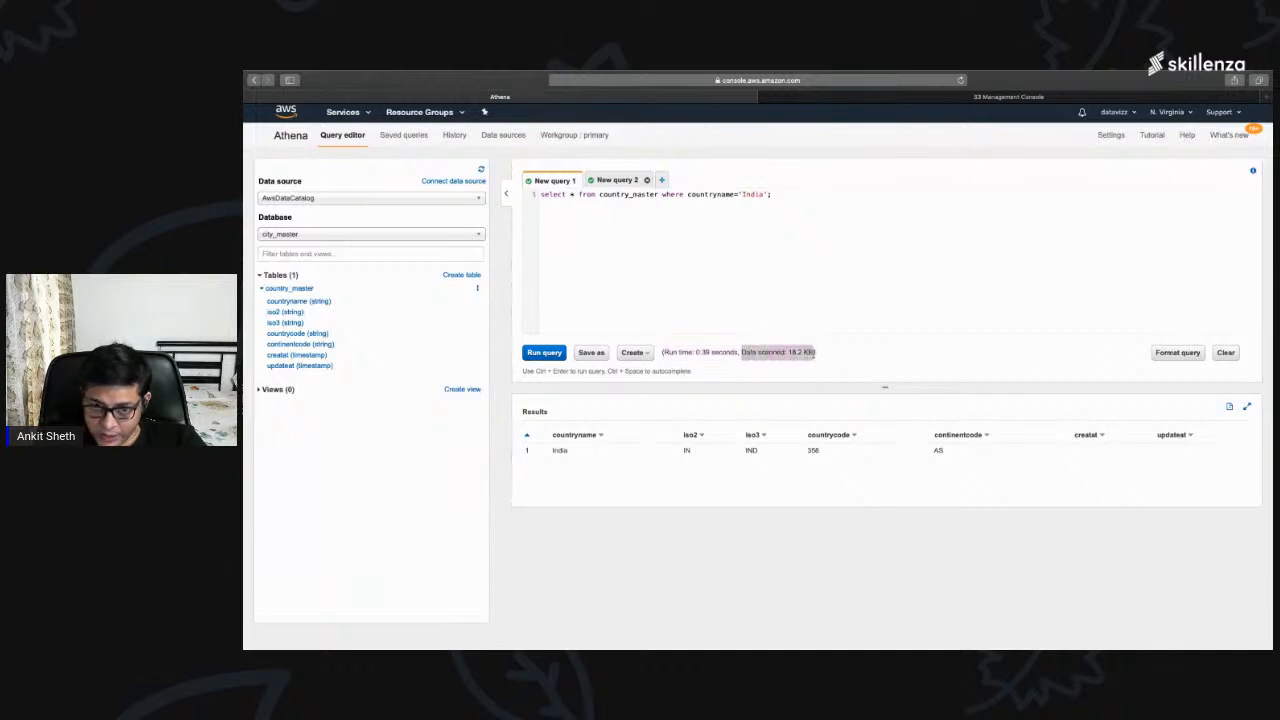
pyautogui.click(795, 353)
# Step: Run "select * from country_master" in place of the India query, and check its data scanned and the listed countries
pyautogui.moveTo(777, 197); pyautogui.dragTo(591, 189)
pyautogui.write('select ')
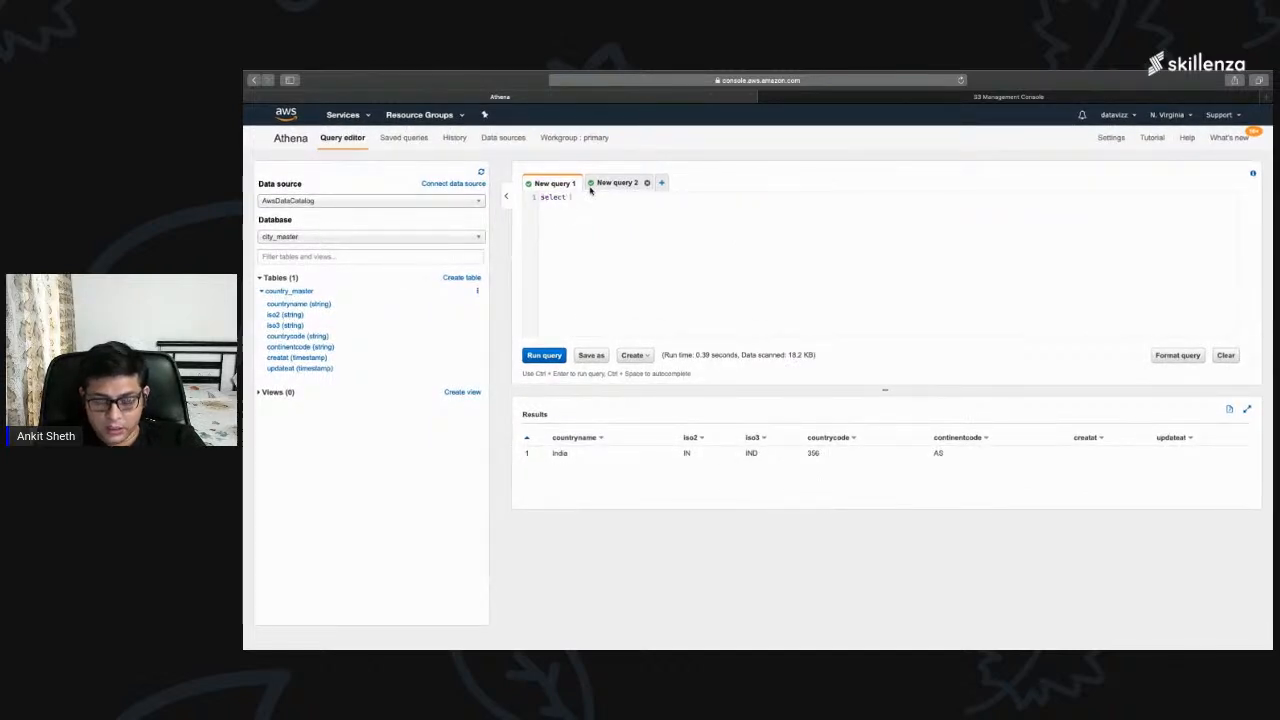
pyautogui.write('* from co')
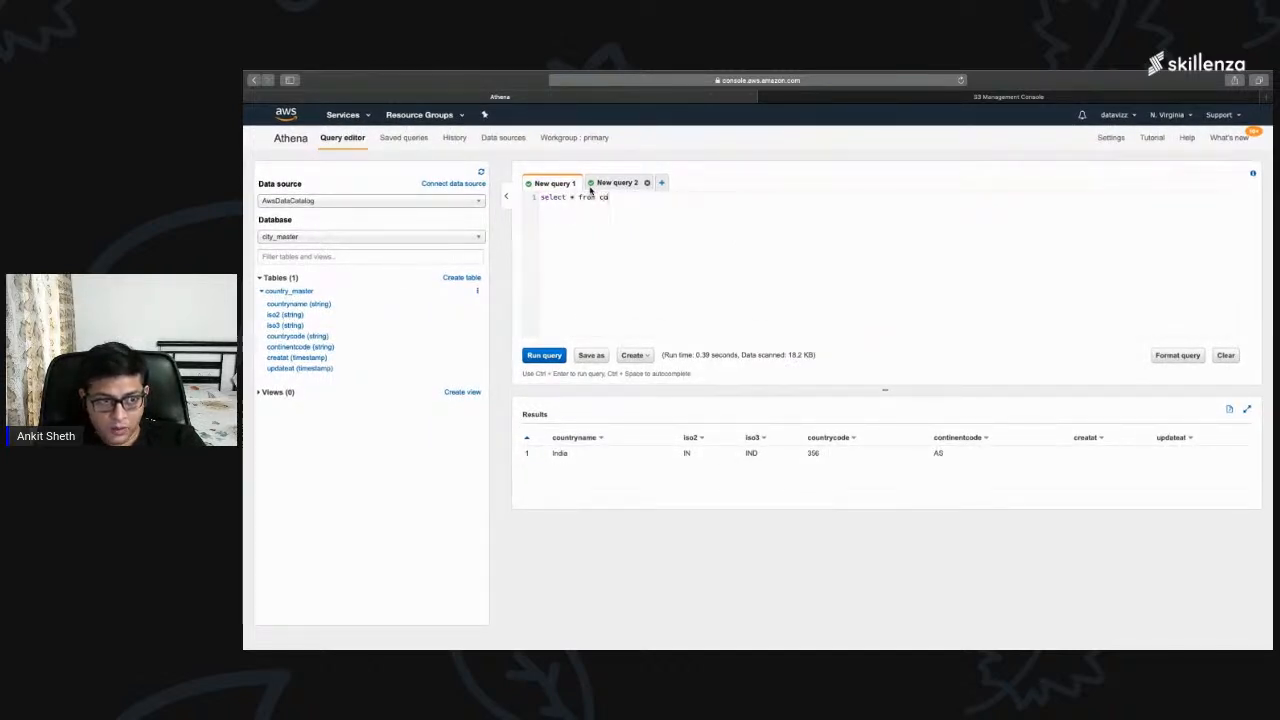
pyautogui.write('untry_master')
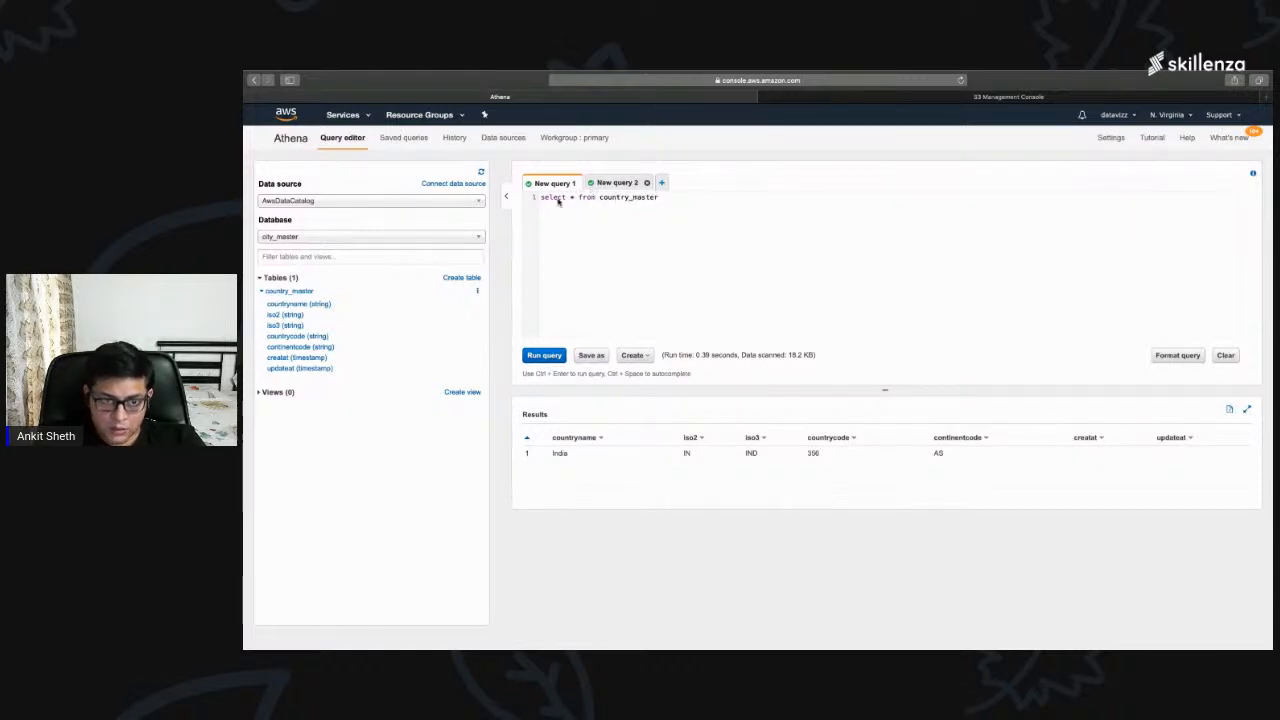
pyautogui.click(540, 356)
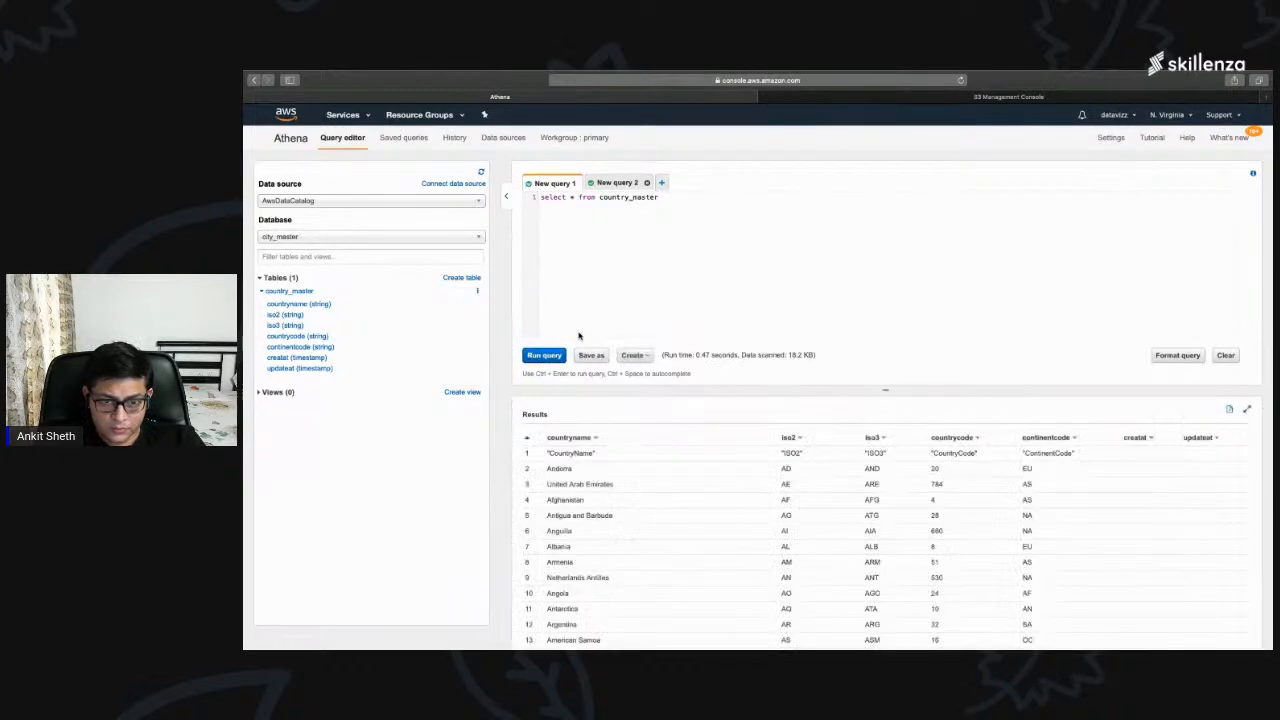
pyautogui.moveTo(741, 356); pyautogui.dragTo(810, 355)
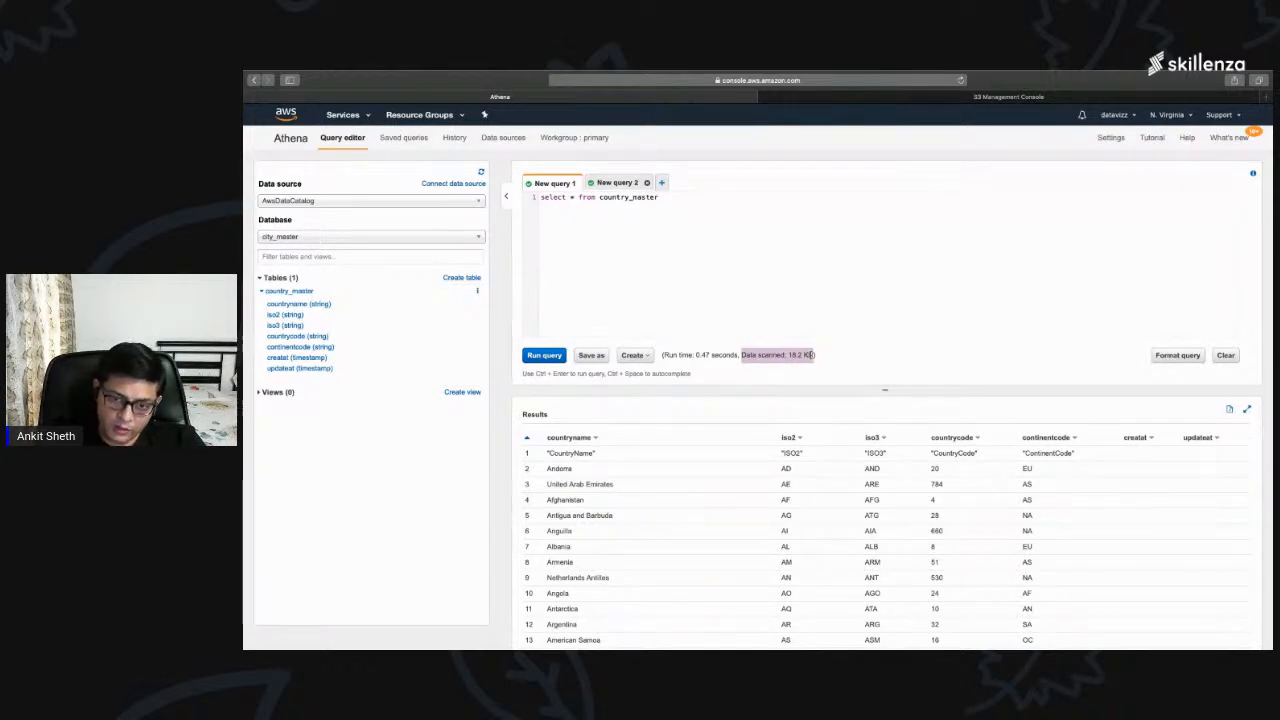
pyautogui.scroll(-10, 884, 571)
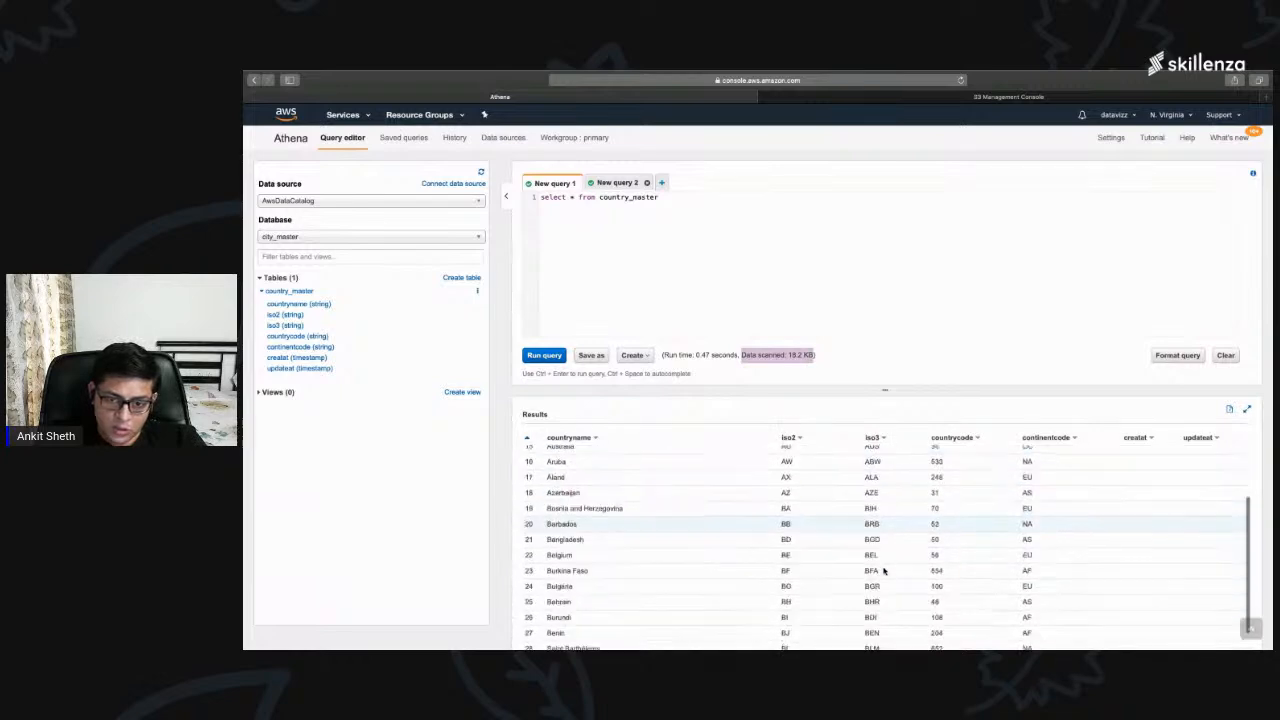
pyautogui.scroll(-5, 884, 571)
# Step: Run the query with "where countryname='Fiji'" appended and check the amount of data scanned
pyautogui.click(666, 193)
pyautogui.write('w')
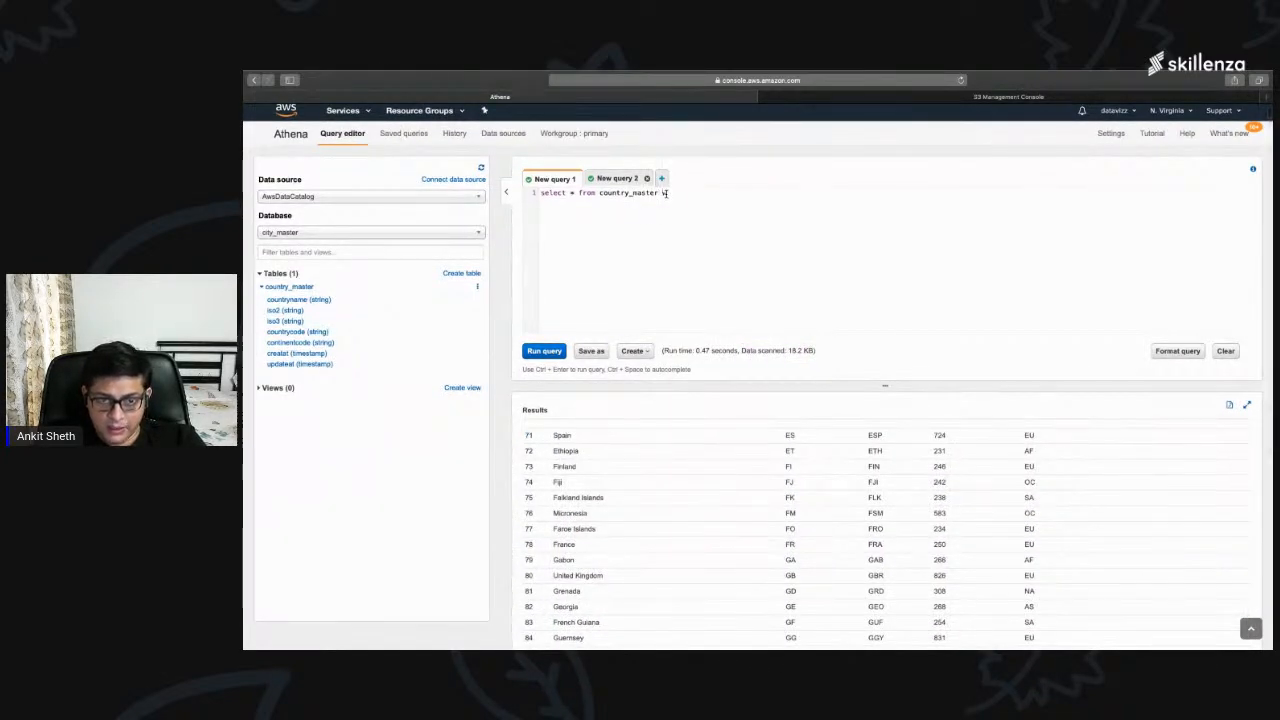
pyautogui.write('here')
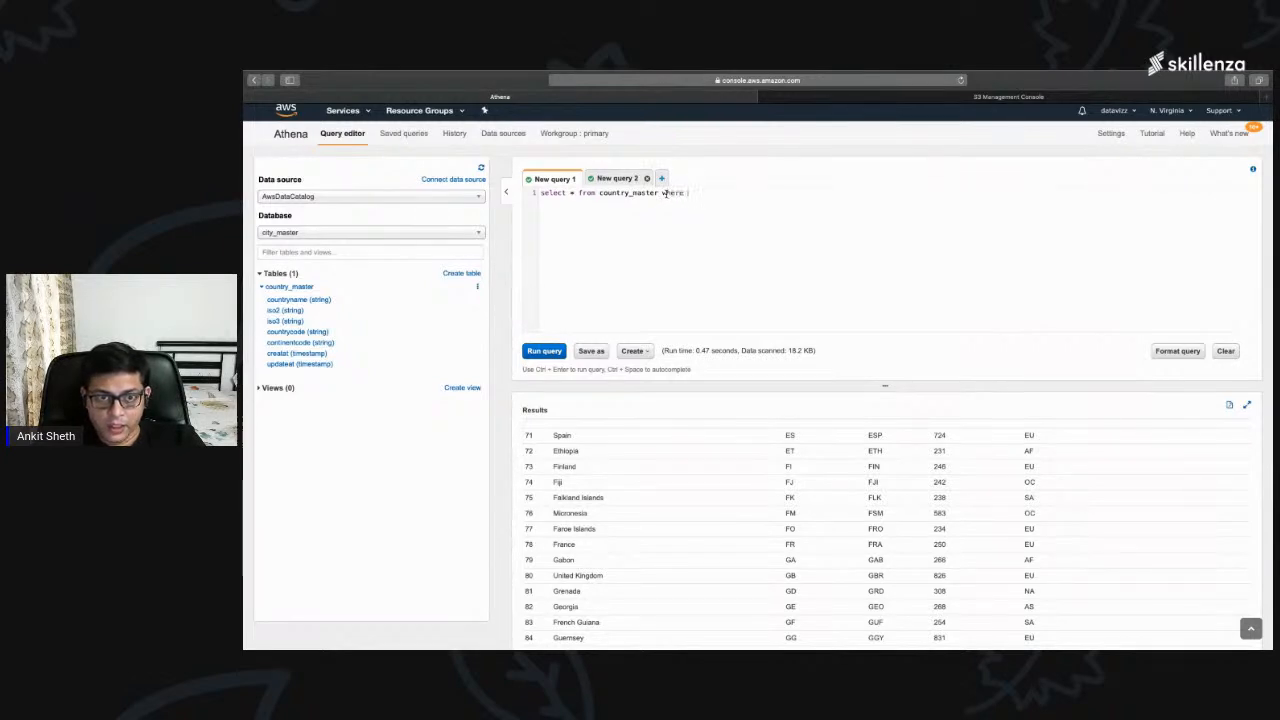
pyautogui.write(' country')
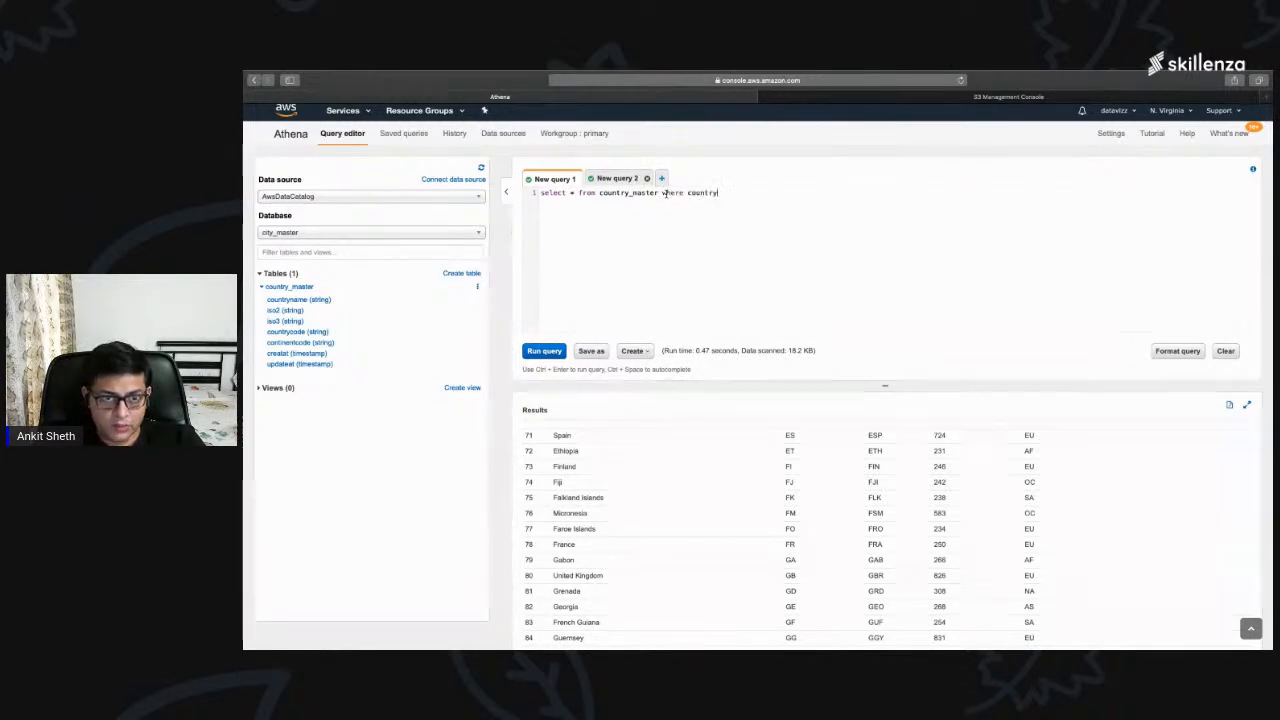
pyautogui.write('name=')
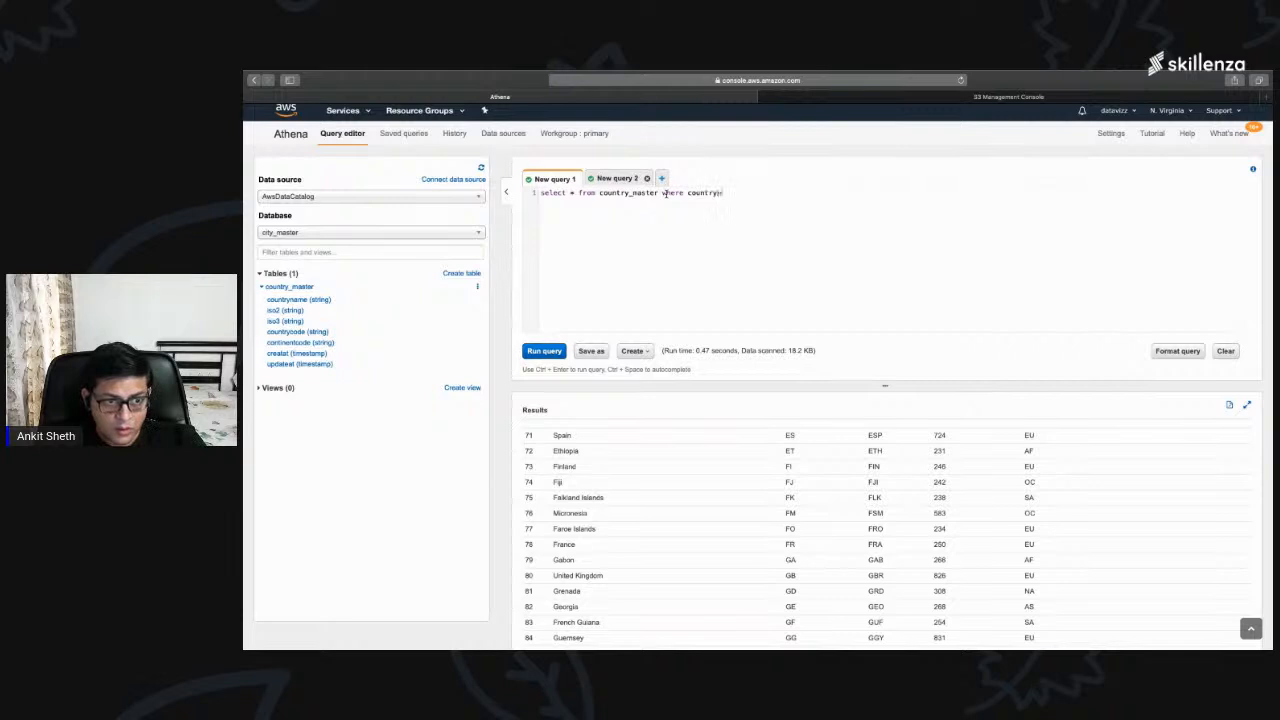
pyautogui.write("'Fiji")
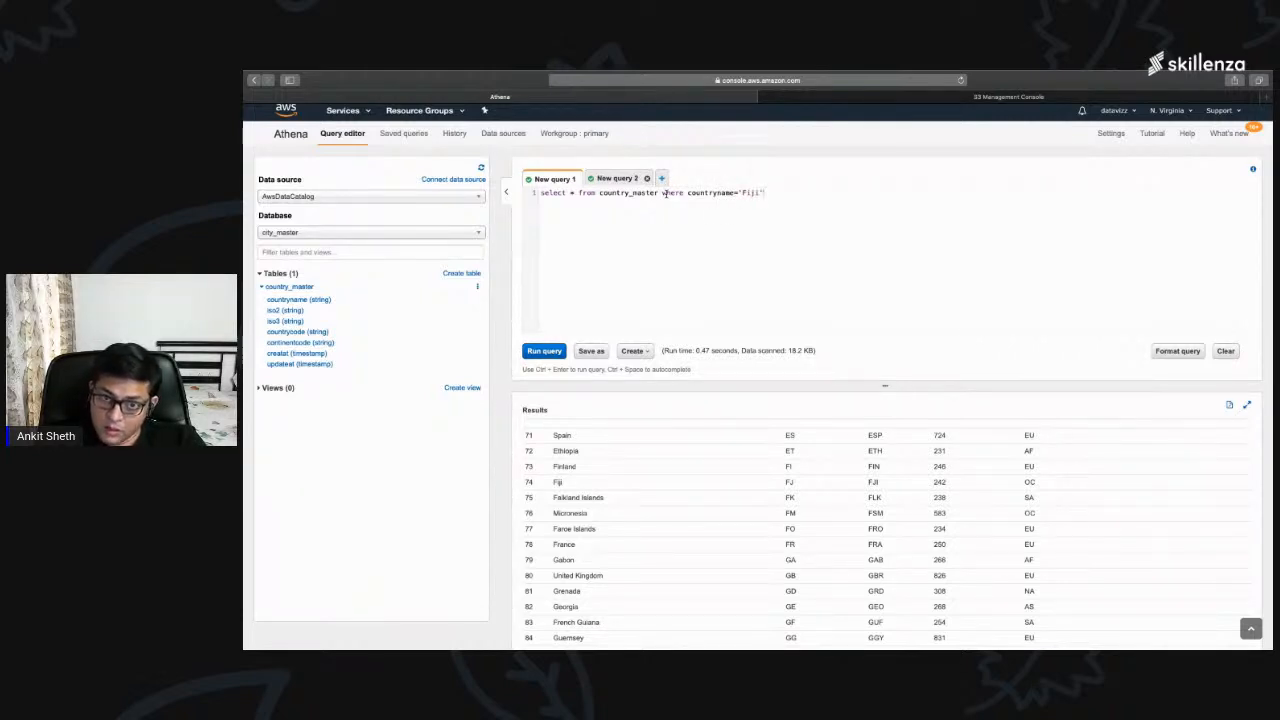
pyautogui.click(542, 351)
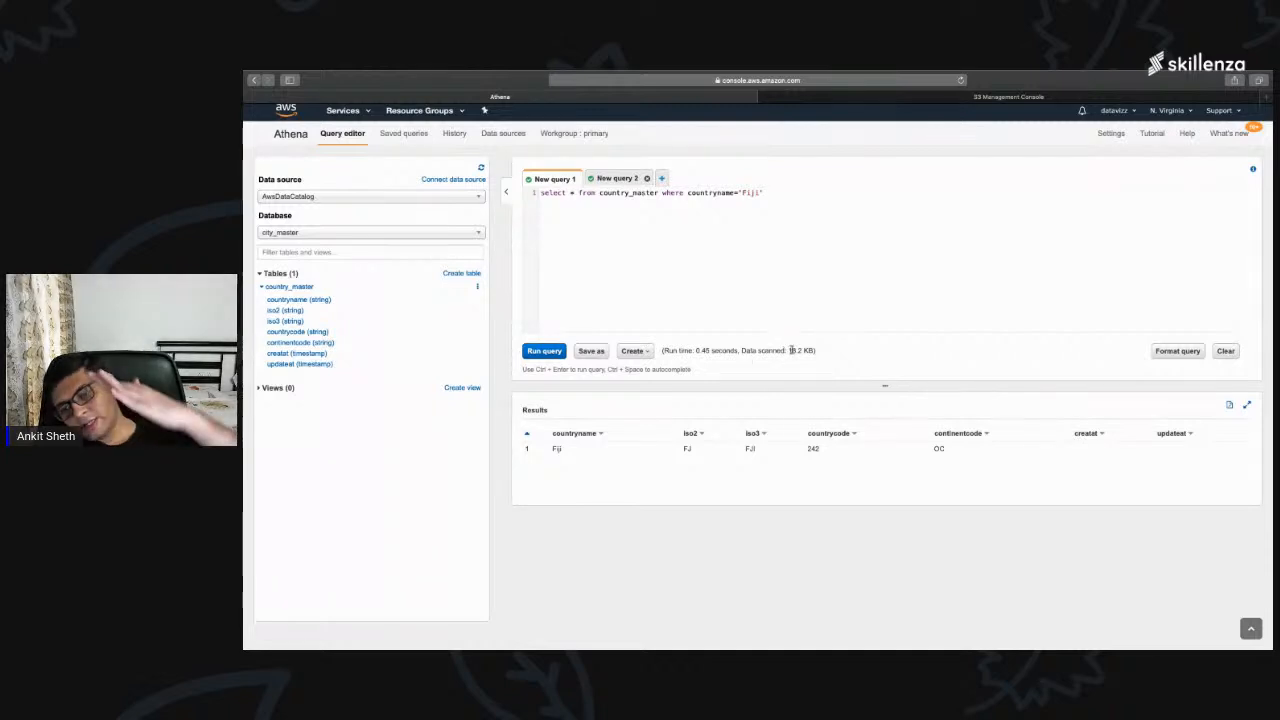
pyautogui.moveTo(789, 350); pyautogui.dragTo(814, 350)
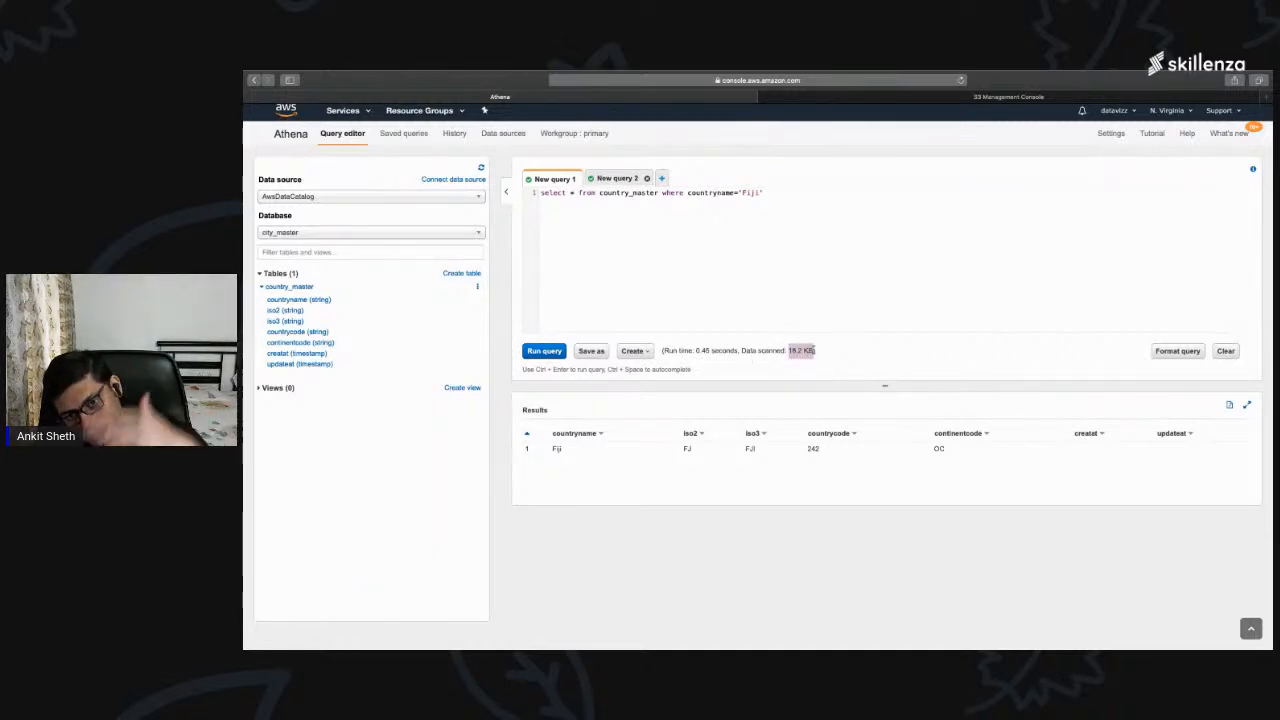
# Step: Change the countryname filter to 'India', rerun the query and check the amount of data scanned
pyautogui.doubleClick(750, 192)
pyautogui.write('India')
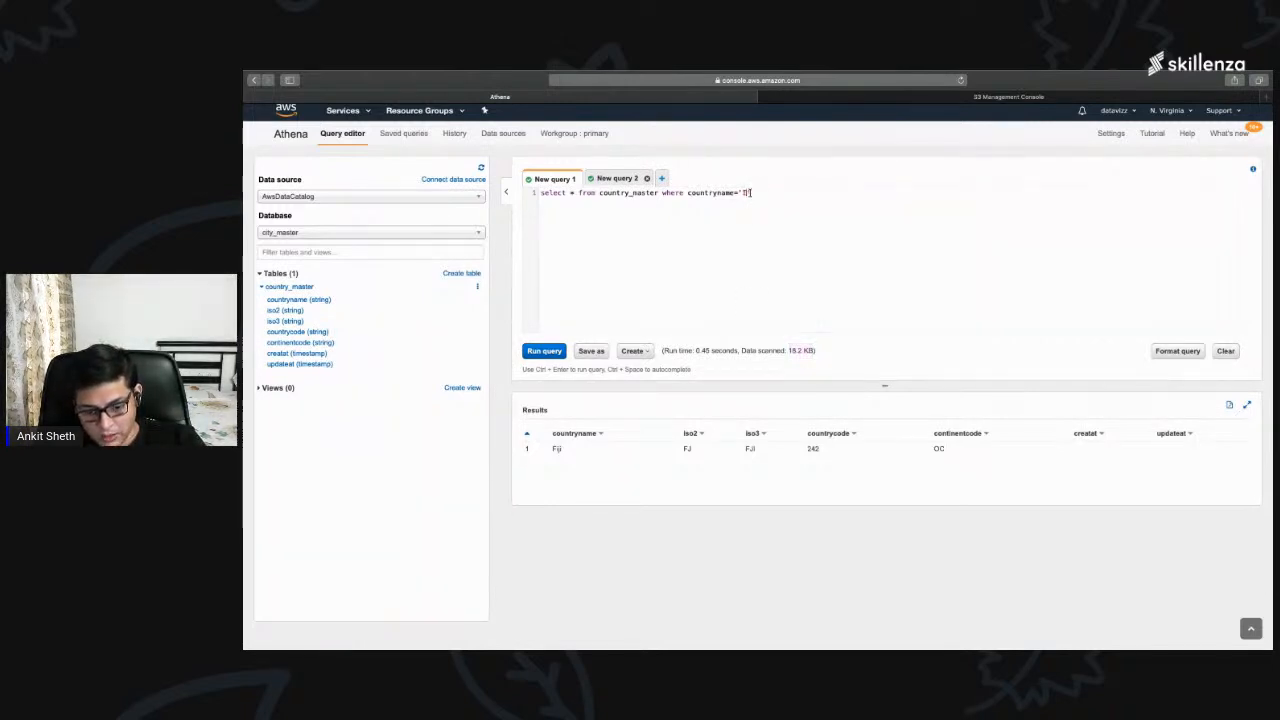
pyautogui.click(554, 352)
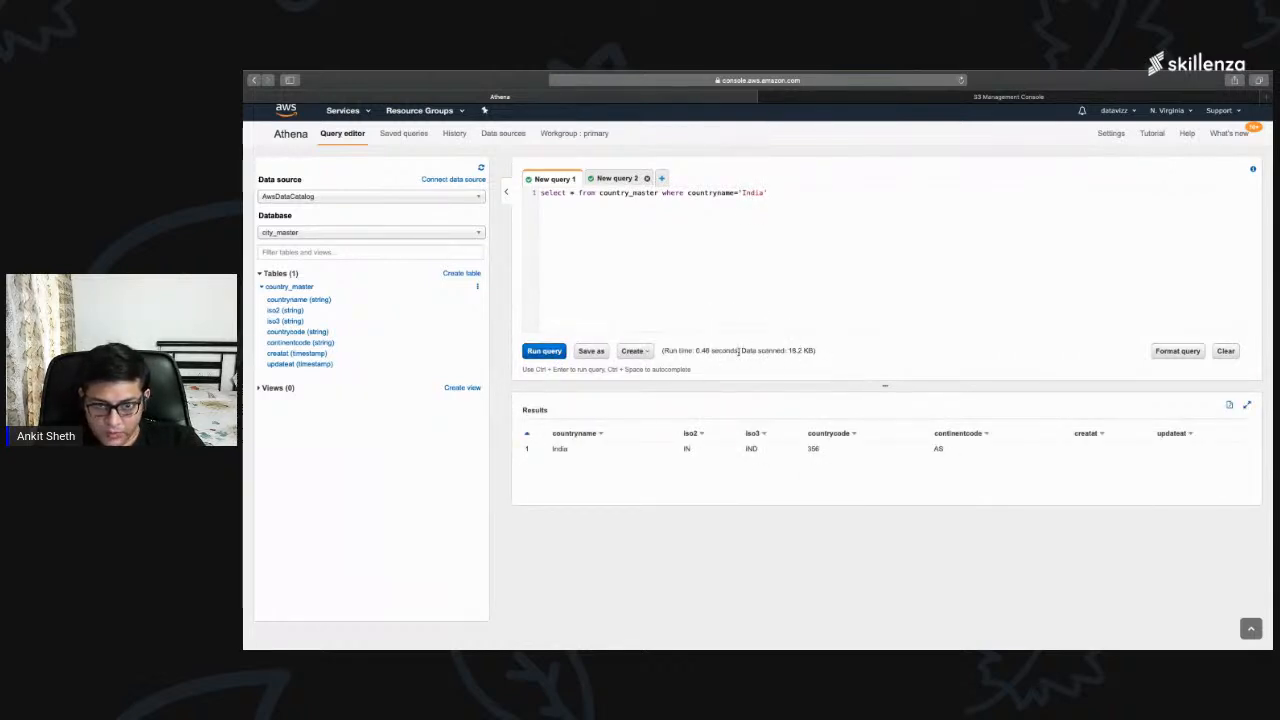
pyautogui.moveTo(741, 351); pyautogui.dragTo(826, 352)
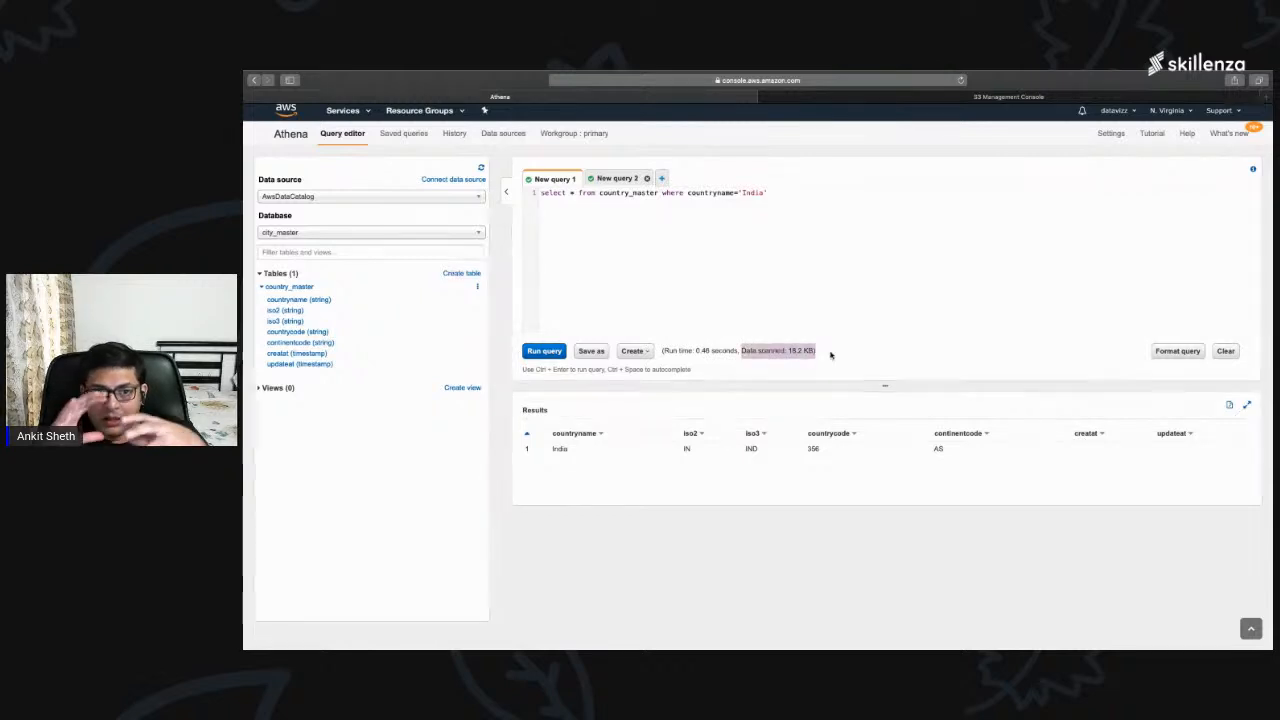